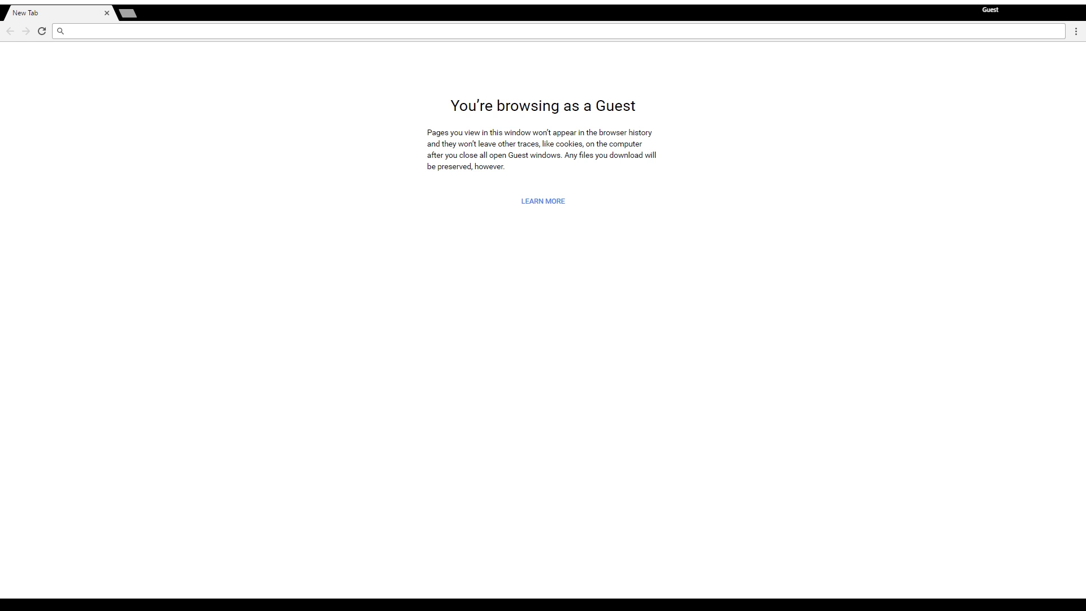
Step: Load the distrowatch.org website
{"action": "left_click", "coordinate": [752, 26]}
{"action": "type", "text": "distrowatch.org"}
{"action": "key", "text": "Return"}
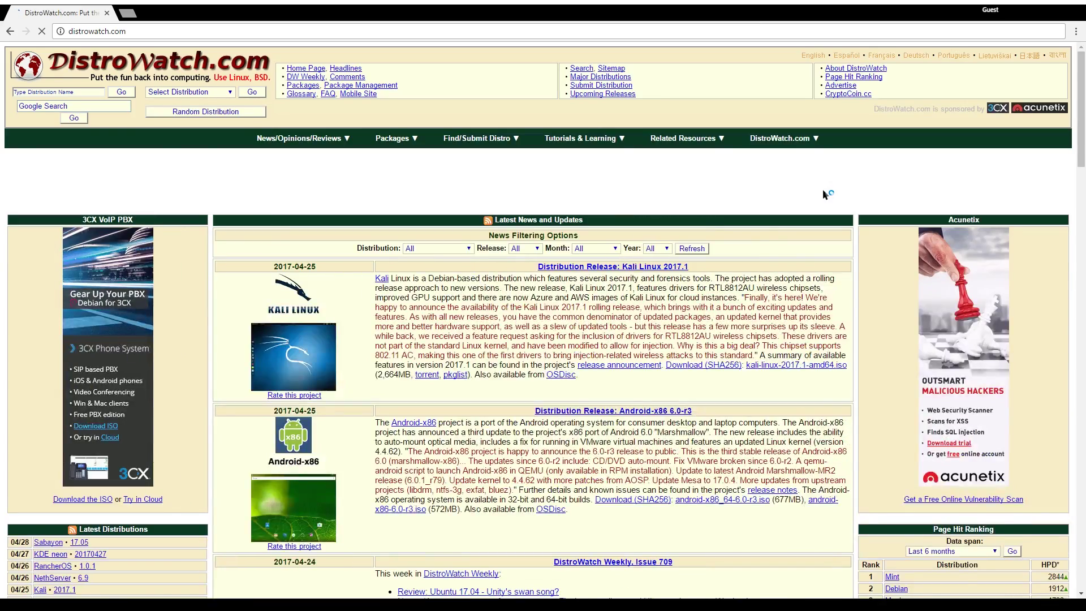
Step: Open Zorin from the Page Hit Ranking and read its Based on and Release Model details
{"action": "scroll", "coordinate": [843, 182], "scroll_direction": "down", "scroll_amount": 5}
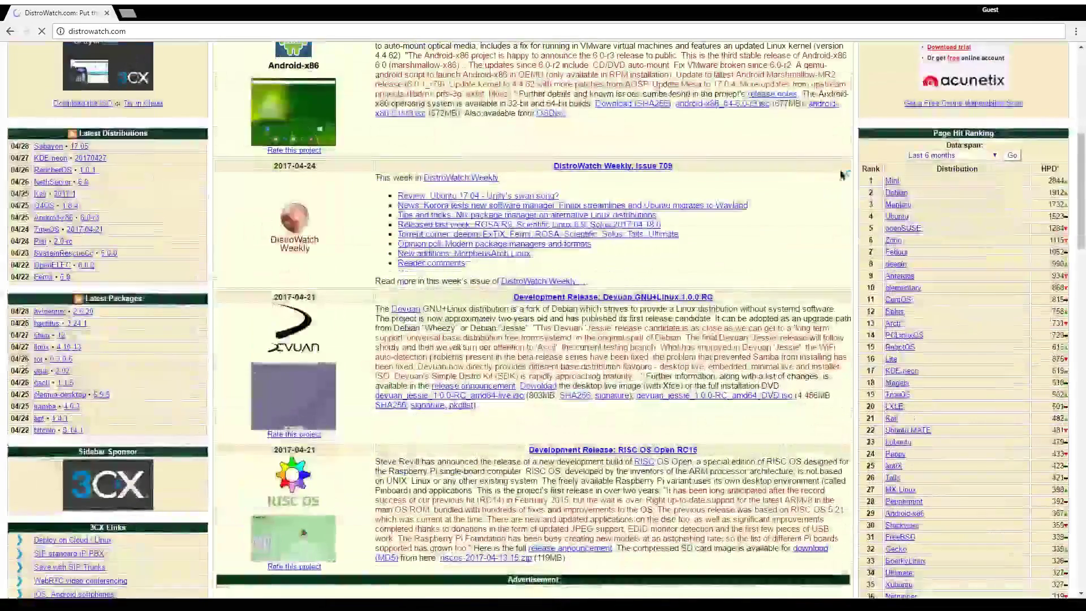
{"action": "left_click", "coordinate": [892, 240]}
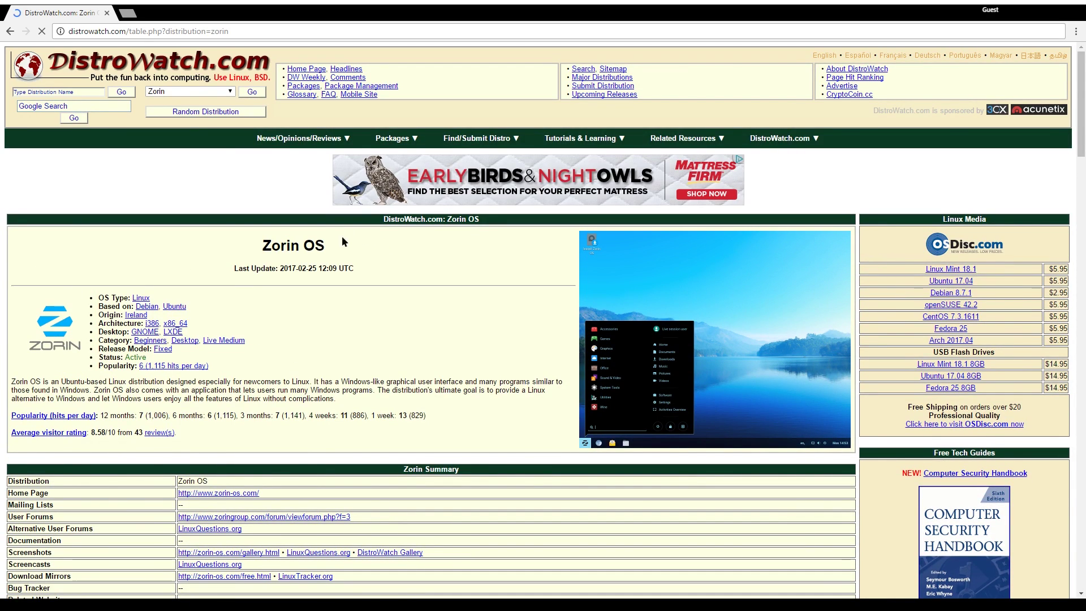
{"action": "left_click_drag", "start_coordinate": [104, 306], "coordinate": [151, 314]}
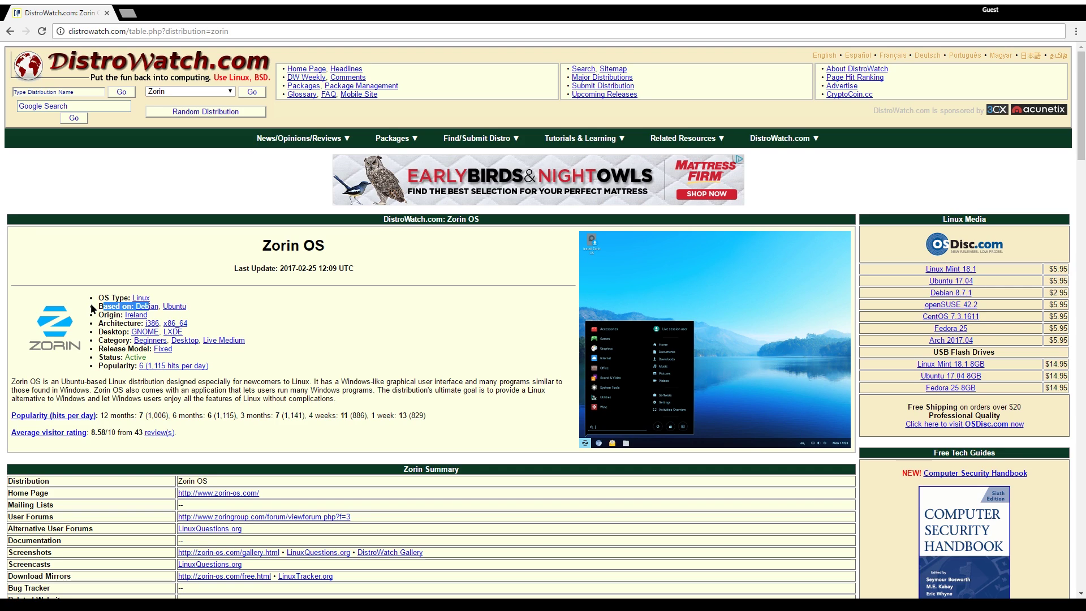
{"action": "left_click", "coordinate": [190, 334]}
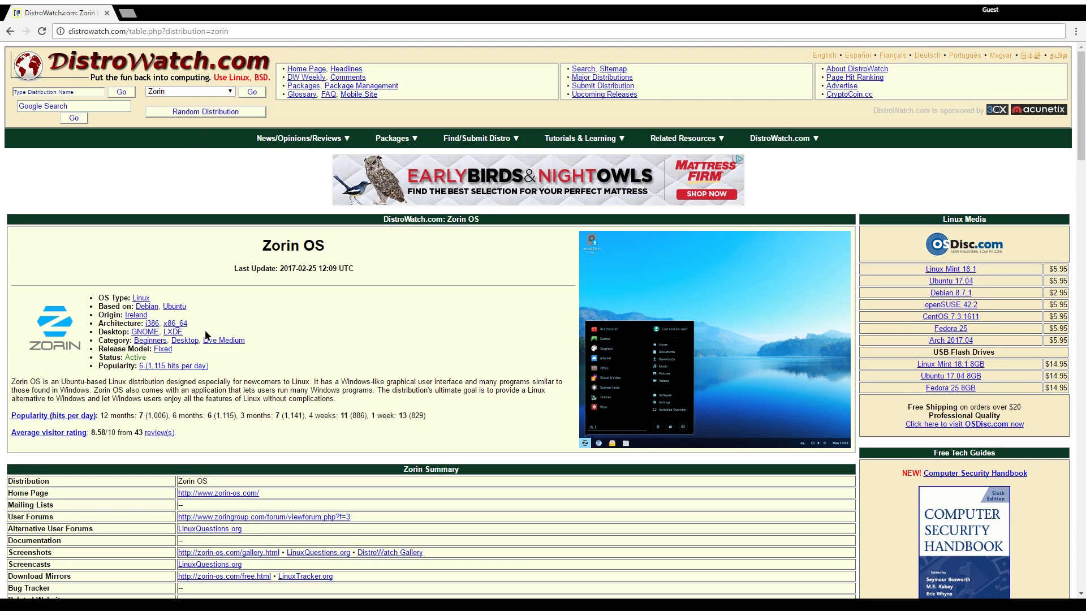
{"action": "left_click_drag", "start_coordinate": [135, 349], "coordinate": [182, 348]}
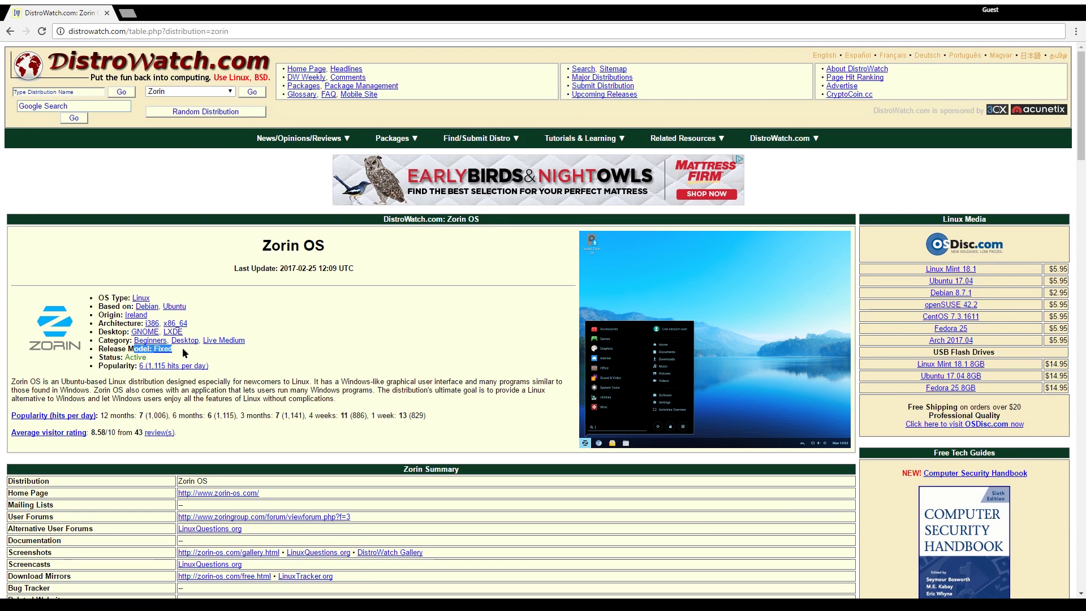
{"action": "left_click", "coordinate": [181, 348]}
{"action": "scroll", "coordinate": [181, 349], "scroll_direction": "down", "scroll_amount": 4}
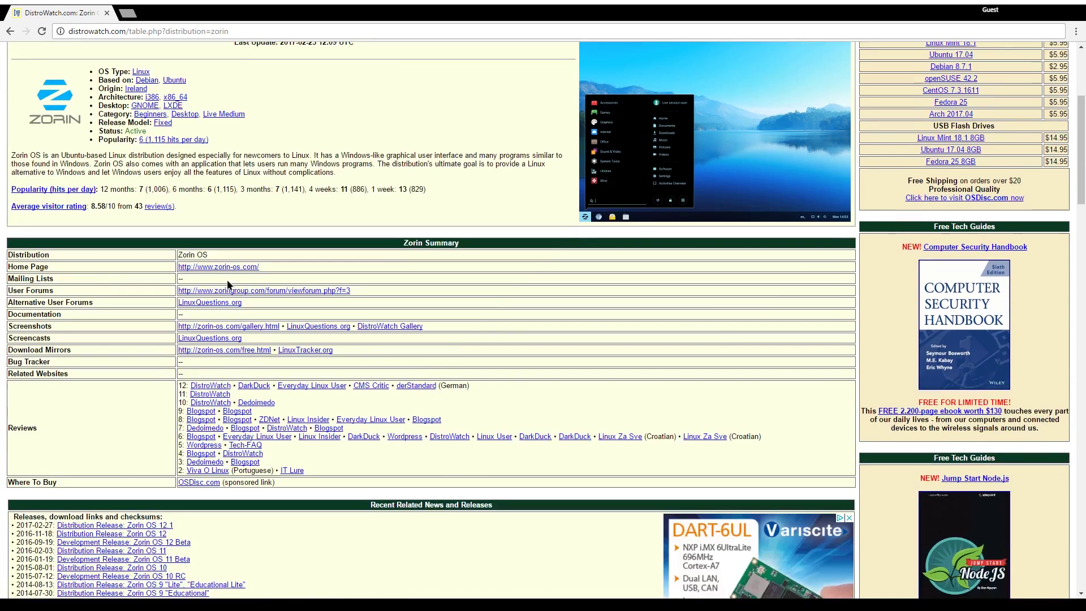
Step: Open the Zorin OS home page in a new tab and scroll through it
{"action": "left_click", "coordinate": [226, 268]}
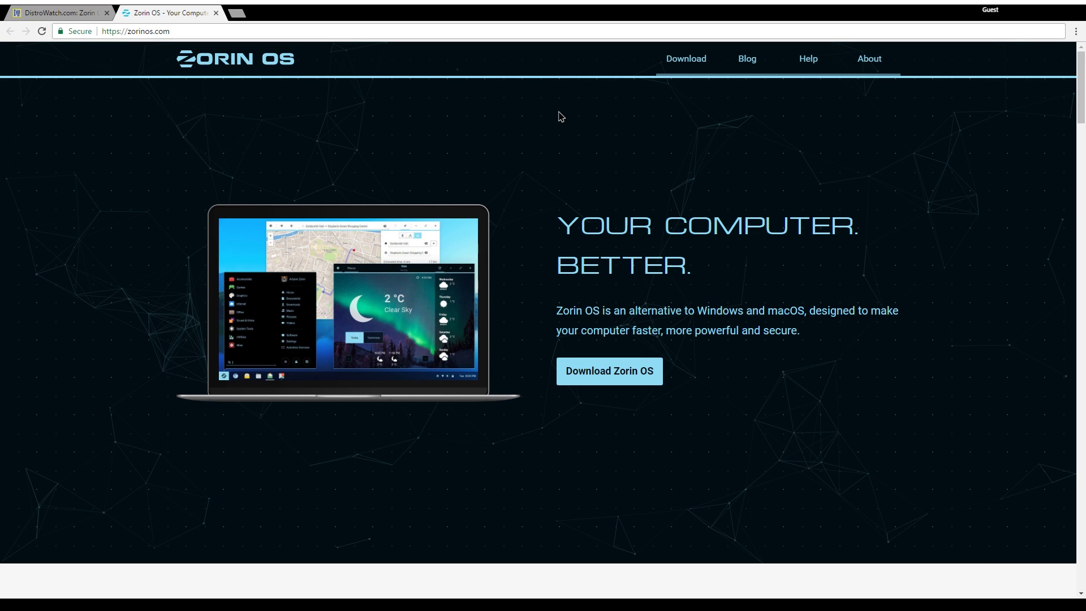
{"action": "scroll", "coordinate": [622, 343], "scroll_direction": "down", "scroll_amount": 6}
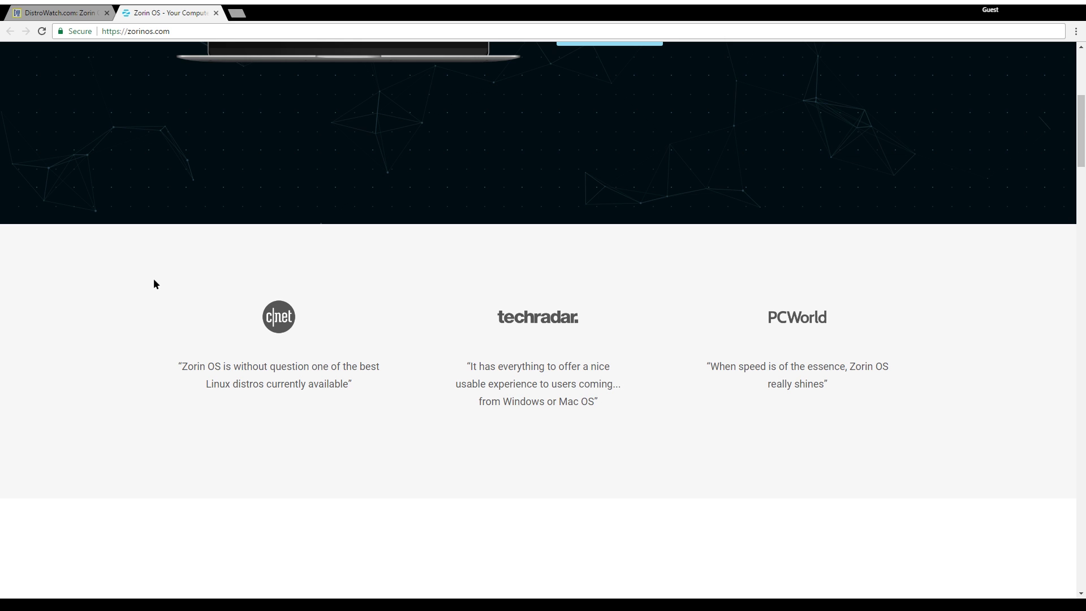
{"action": "scroll", "coordinate": [672, 285], "scroll_direction": "down", "scroll_amount": 10}
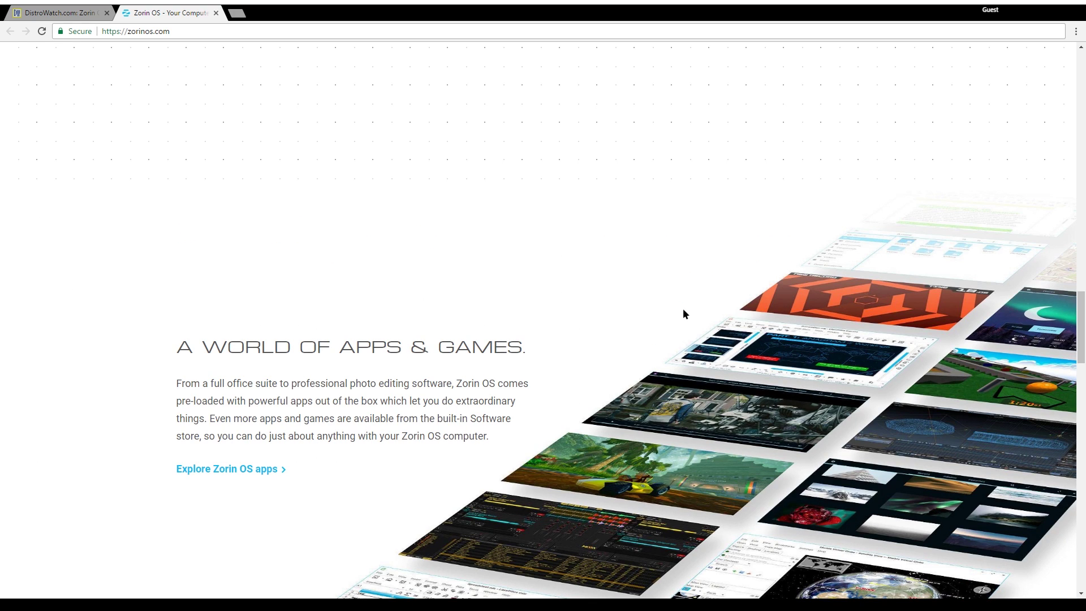
{"action": "scroll", "coordinate": [683, 310], "scroll_direction": "down", "scroll_amount": 6}
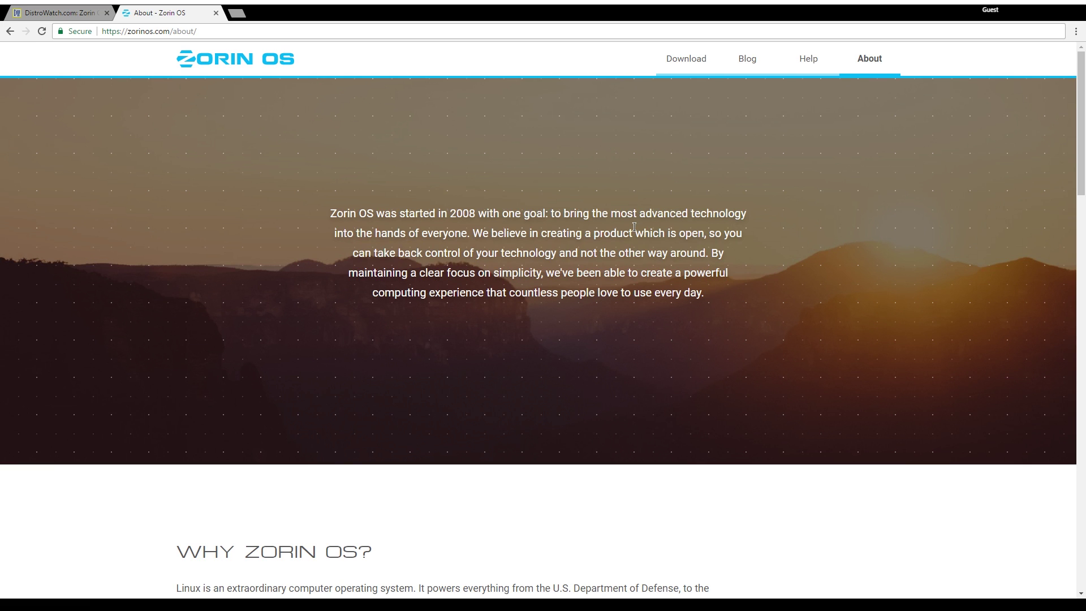
Step: Highlight the passage saying Zorin OS was started in 2008
{"action": "left_click_drag", "start_coordinate": [348, 213], "coordinate": [475, 216]}
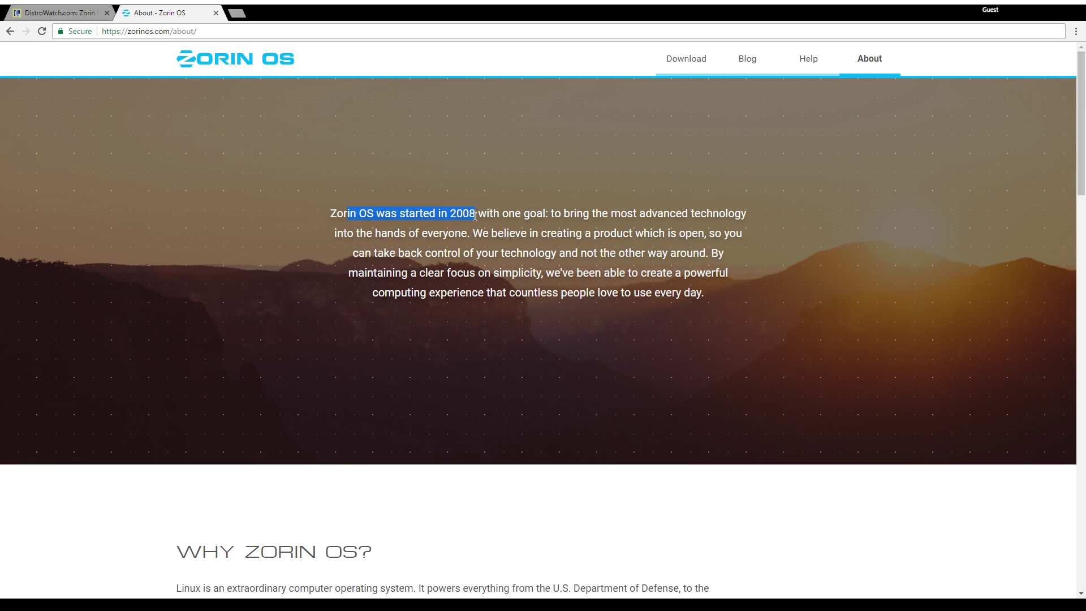
{"action": "left_click", "coordinate": [587, 213]}
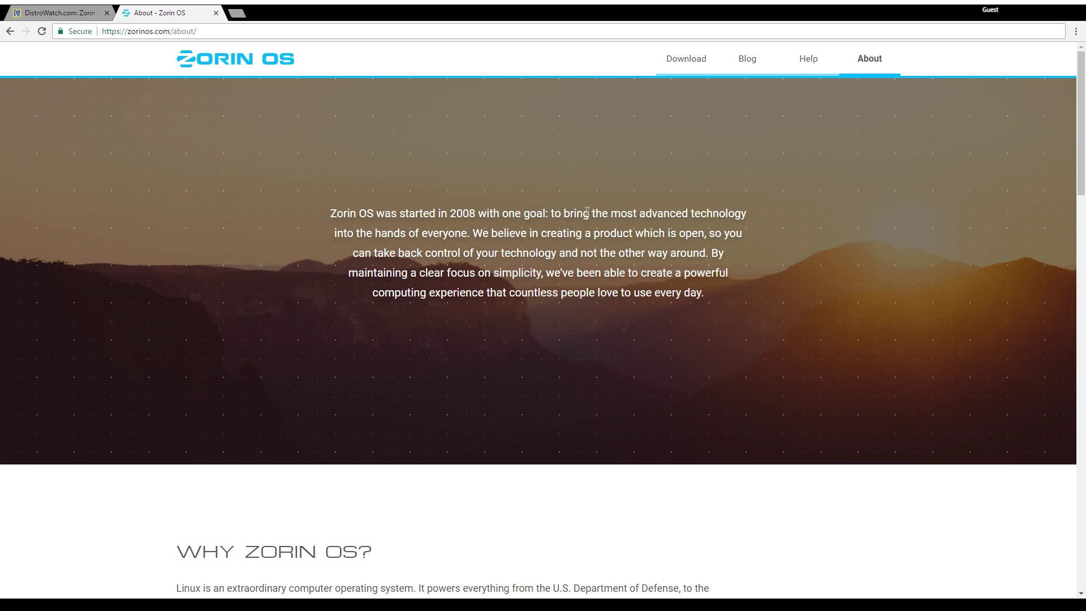
{"action": "left_click_drag", "start_coordinate": [448, 213], "coordinate": [477, 215]}
{"action": "left_click", "coordinate": [473, 216]}
Step: Open the Download page and review the Zorin OS 12.1 Ultimate heading
{"action": "left_click", "coordinate": [686, 63]}
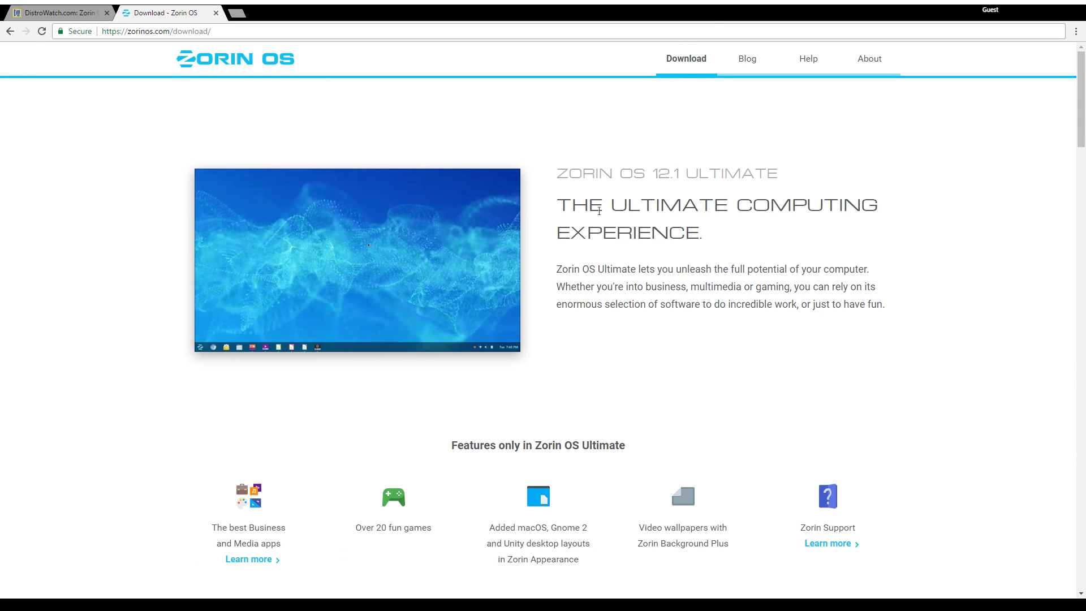
{"action": "scroll", "coordinate": [648, 334], "scroll_direction": "down", "scroll_amount": 6}
{"action": "scroll", "coordinate": [897, 272], "scroll_direction": "down", "scroll_amount": 20}
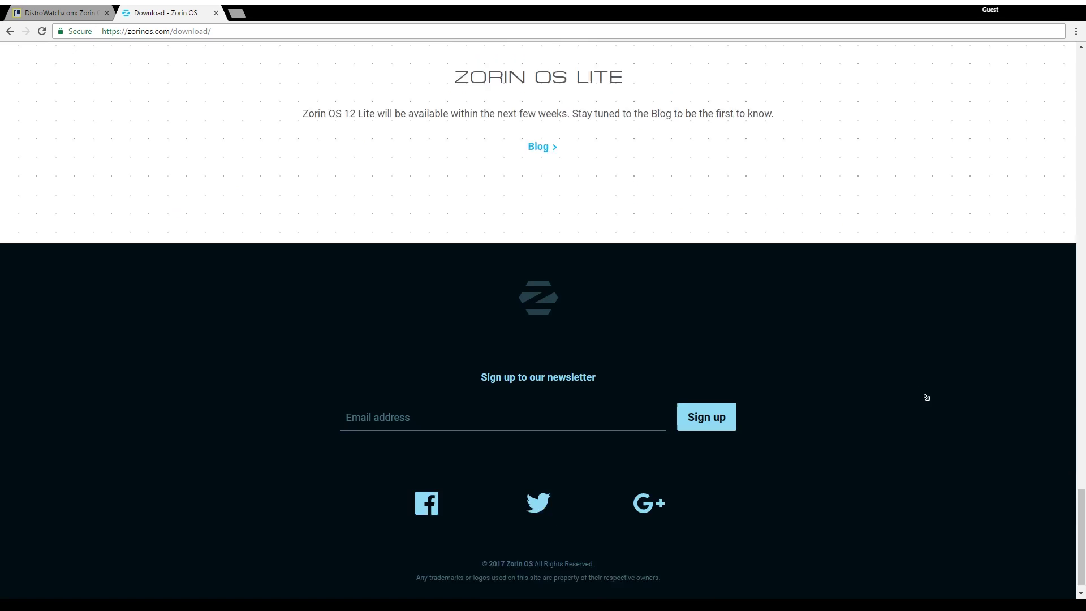
{"action": "scroll", "coordinate": [911, 206], "scroll_direction": "up", "scroll_amount": 3}
{"action": "scroll", "coordinate": [899, 415], "scroll_direction": "up", "scroll_amount": 20}
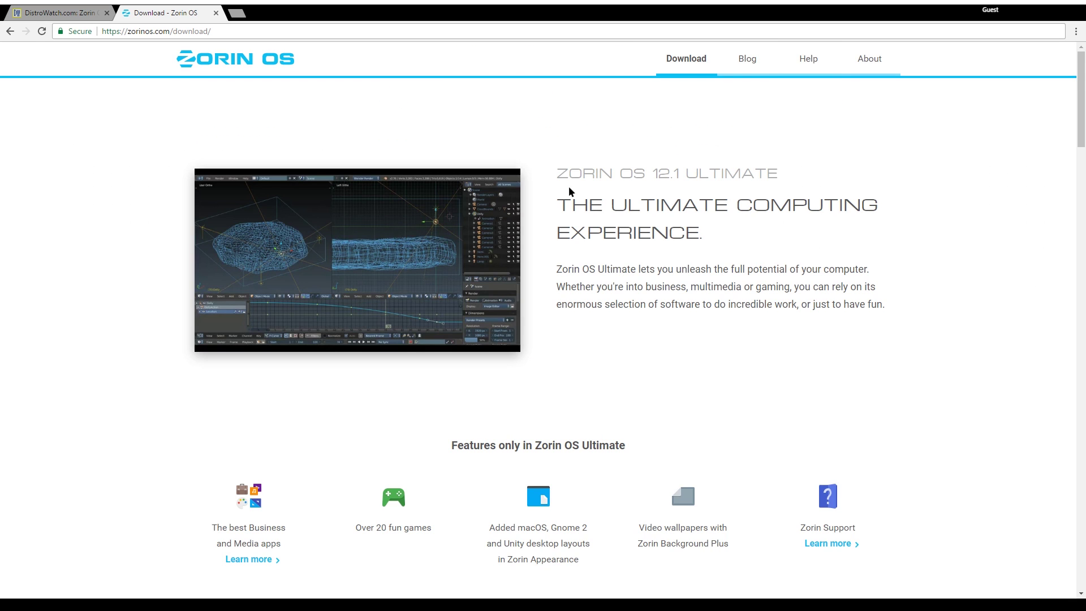
{"action": "triple_click", "coordinate": [592, 180]}
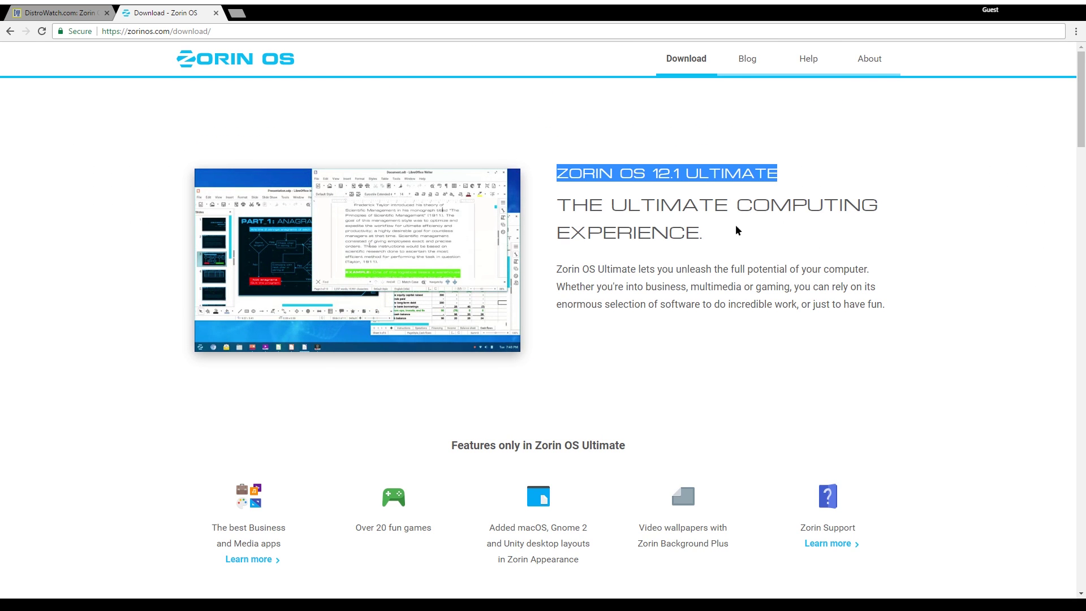
{"action": "scroll", "coordinate": [578, 321], "scroll_direction": "down", "scroll_amount": 4}
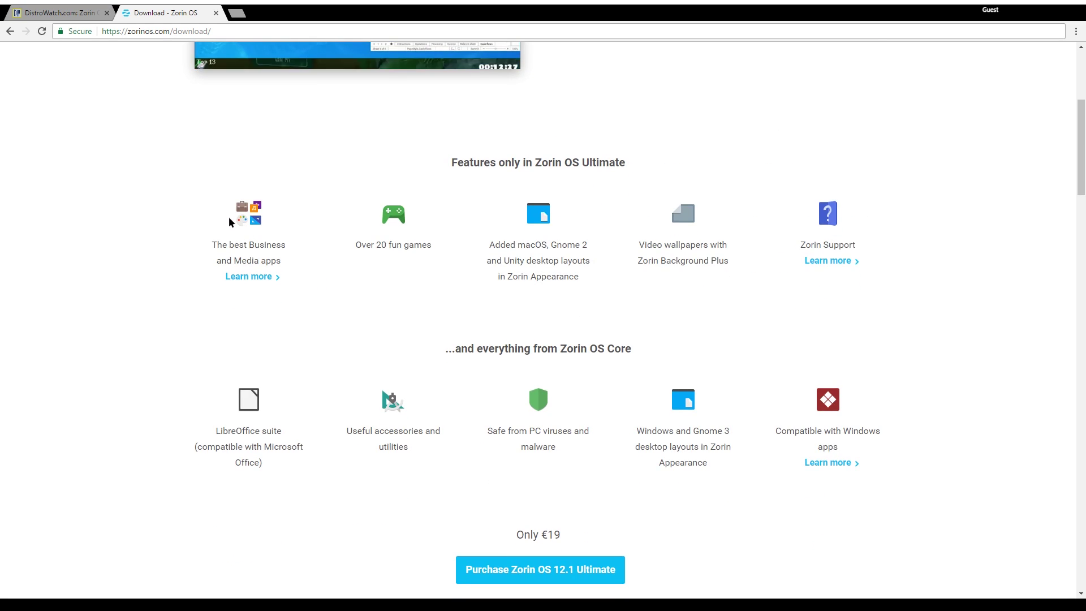
{"action": "scroll", "coordinate": [532, 313], "scroll_direction": "down", "scroll_amount": 5}
Step: Note Ultimate's €19 price and read the Core Essentials description
{"action": "left_click_drag", "start_coordinate": [515, 252], "coordinate": [567, 251]}
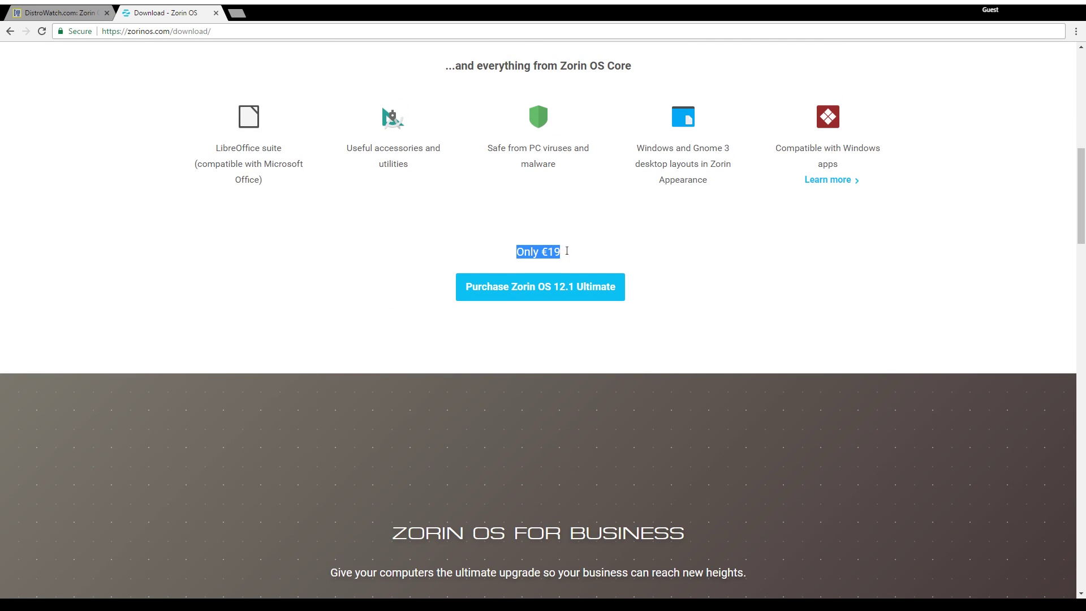
{"action": "scroll", "coordinate": [568, 253], "scroll_direction": "down", "scroll_amount": 7}
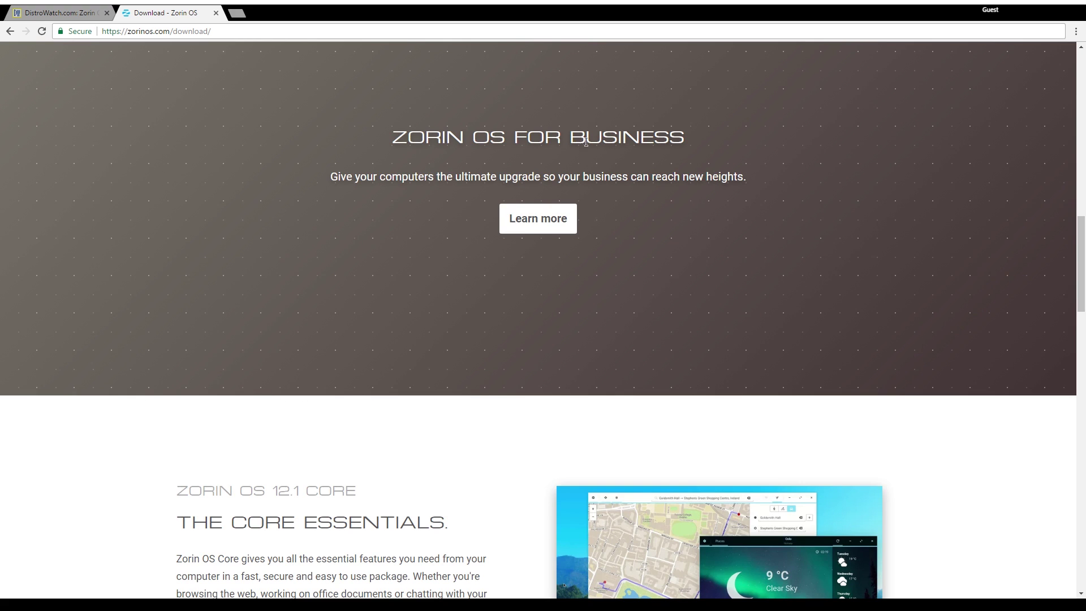
{"action": "scroll", "coordinate": [589, 150], "scroll_direction": "down", "scroll_amount": 7}
{"action": "left_click_drag", "start_coordinate": [165, 85], "coordinate": [506, 216]}
{"action": "left_click", "coordinate": [526, 215]}
{"action": "left_click_drag", "start_coordinate": [343, 162], "coordinate": [355, 162]}
{"action": "left_click", "coordinate": [302, 103]}
Step: Review the Features in Zorin OS Core list and start the 64-bit Core download
{"action": "scroll", "coordinate": [323, 160], "scroll_direction": "down", "scroll_amount": 1}
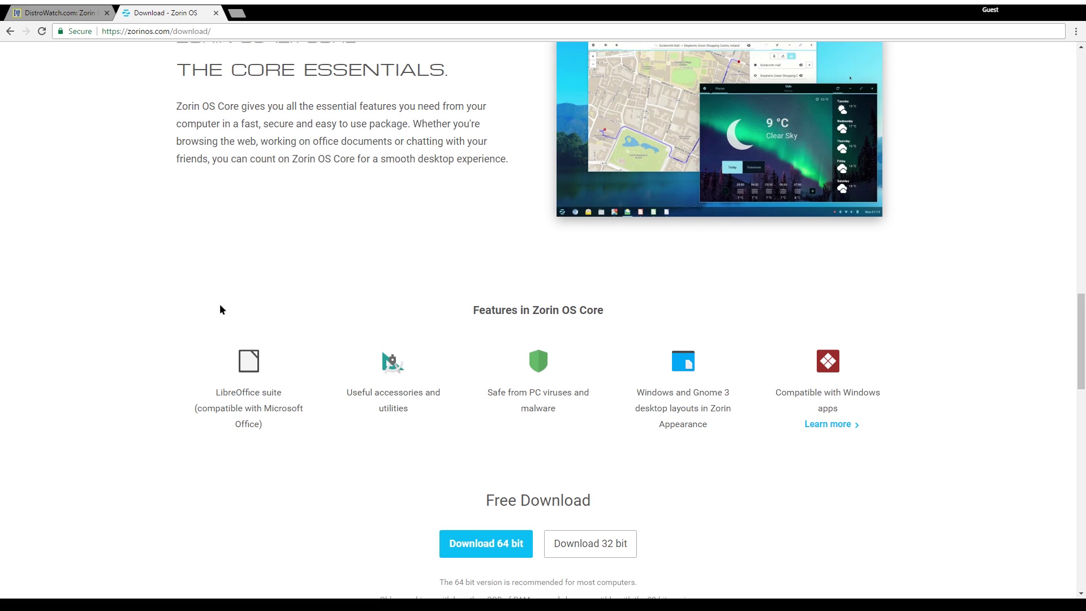
{"action": "left_click_drag", "start_coordinate": [192, 406], "coordinate": [272, 427]}
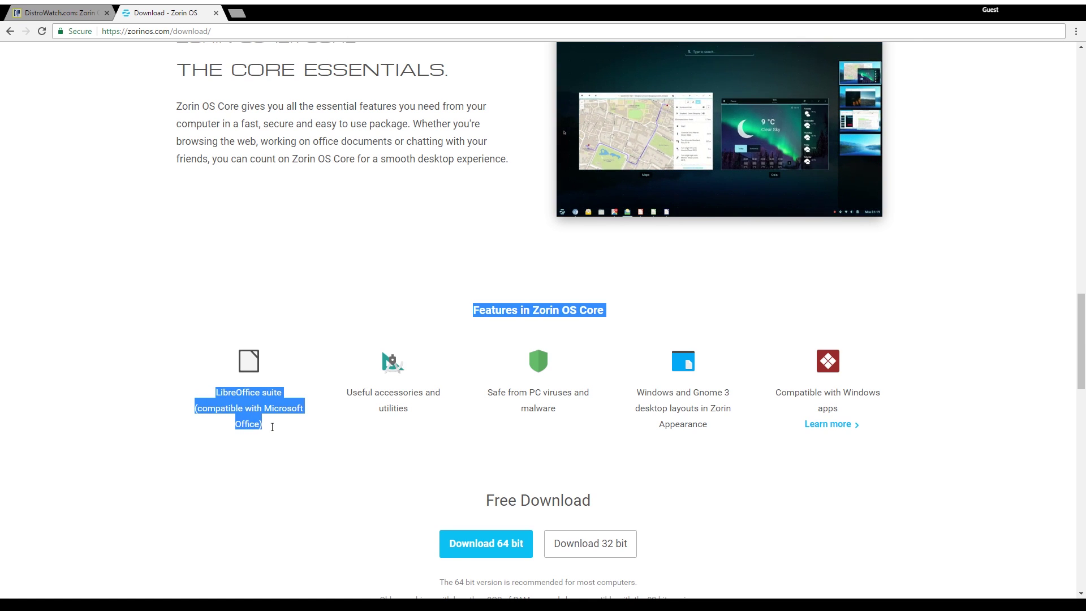
{"action": "left_click", "coordinate": [264, 399]}
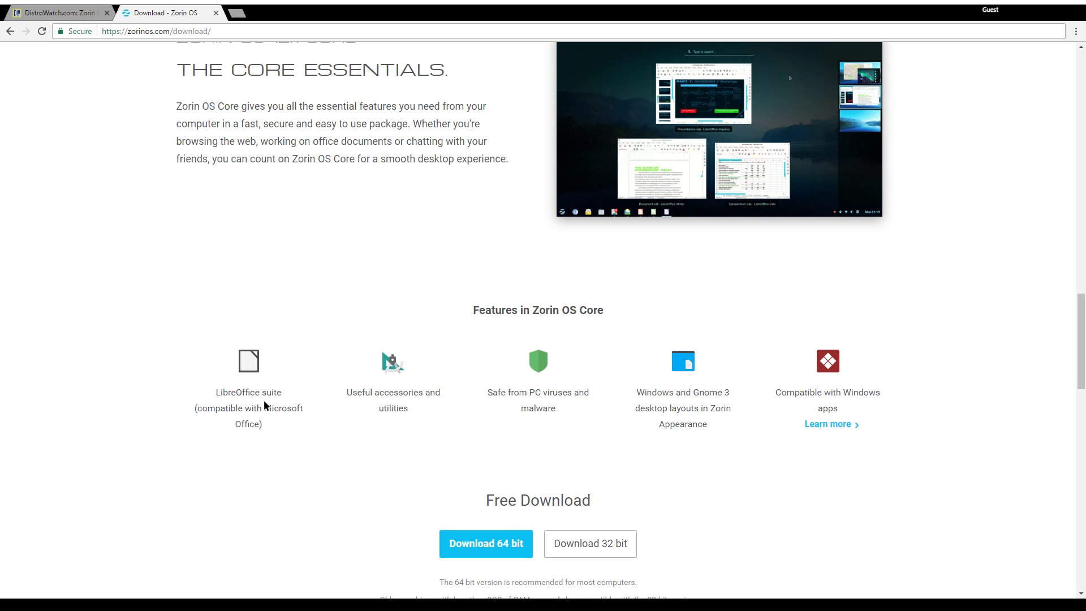
{"action": "scroll", "coordinate": [347, 393], "scroll_direction": "down", "scroll_amount": 2}
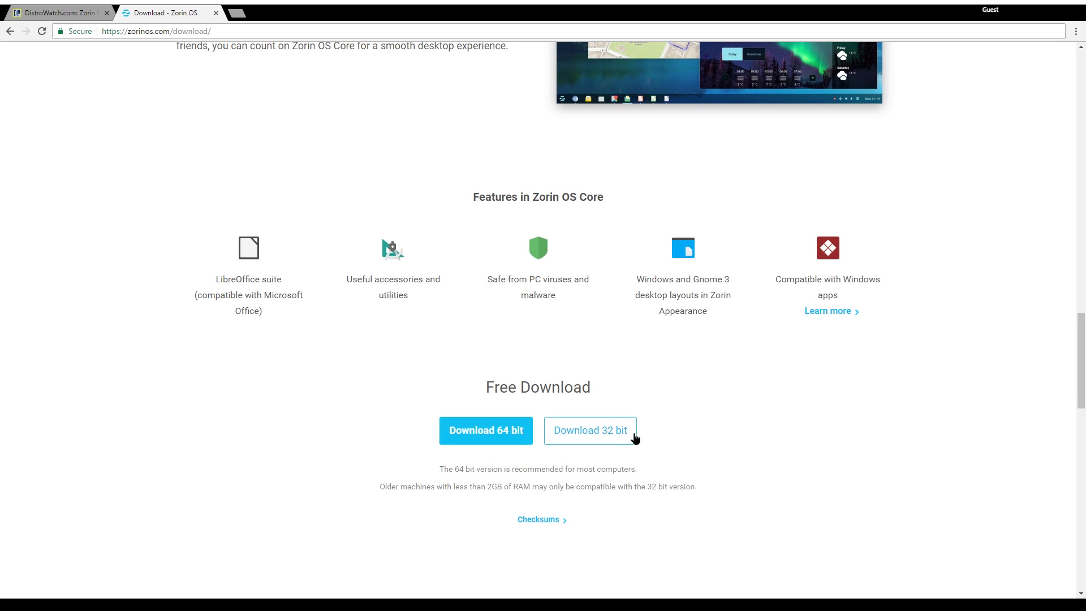
{"action": "scroll", "coordinate": [635, 438], "scroll_direction": "down", "scroll_amount": 4}
{"action": "scroll", "coordinate": [616, 432], "scroll_direction": "up", "scroll_amount": 3}
{"action": "left_click", "coordinate": [509, 374]}
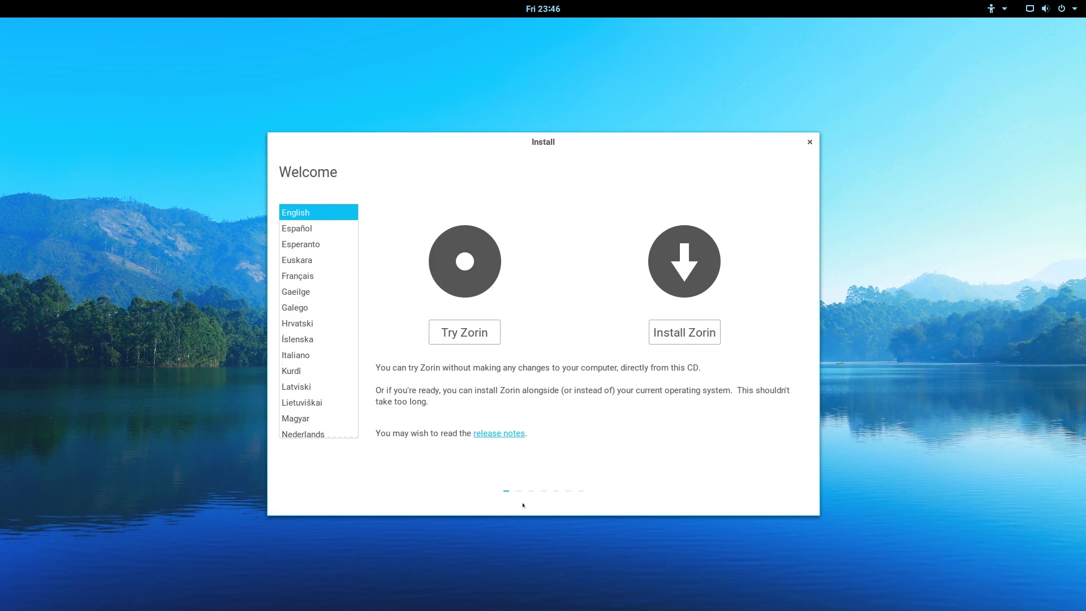
Step: Start Install Zorin with 'Download updates while installing Zorin' ticked, and continue
{"action": "left_click", "coordinate": [544, 8]}
{"action": "key", "text": "Right"}
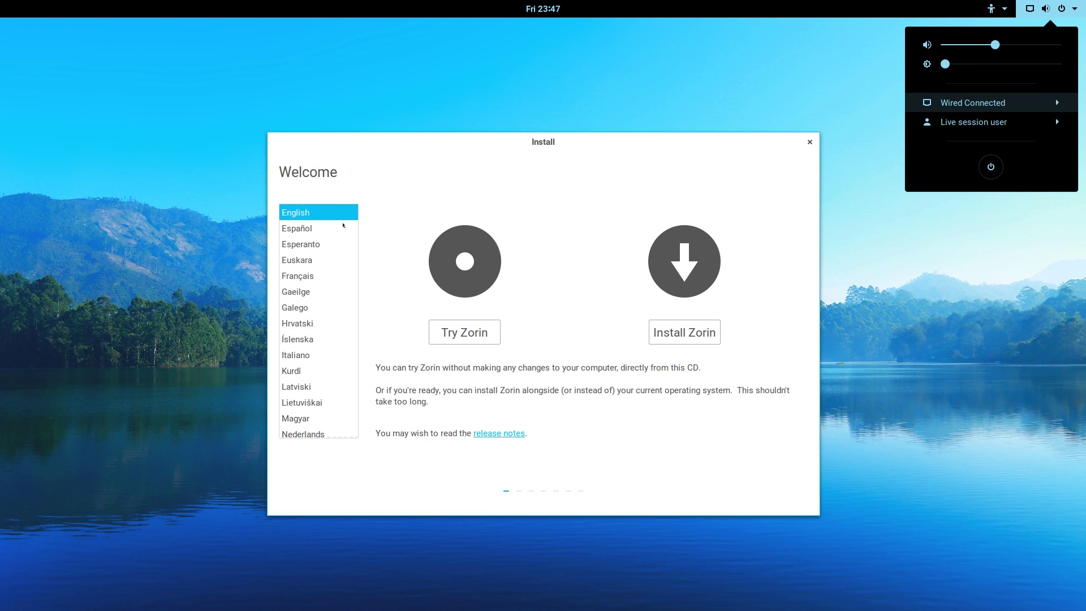
{"action": "left_click", "coordinate": [482, 256]}
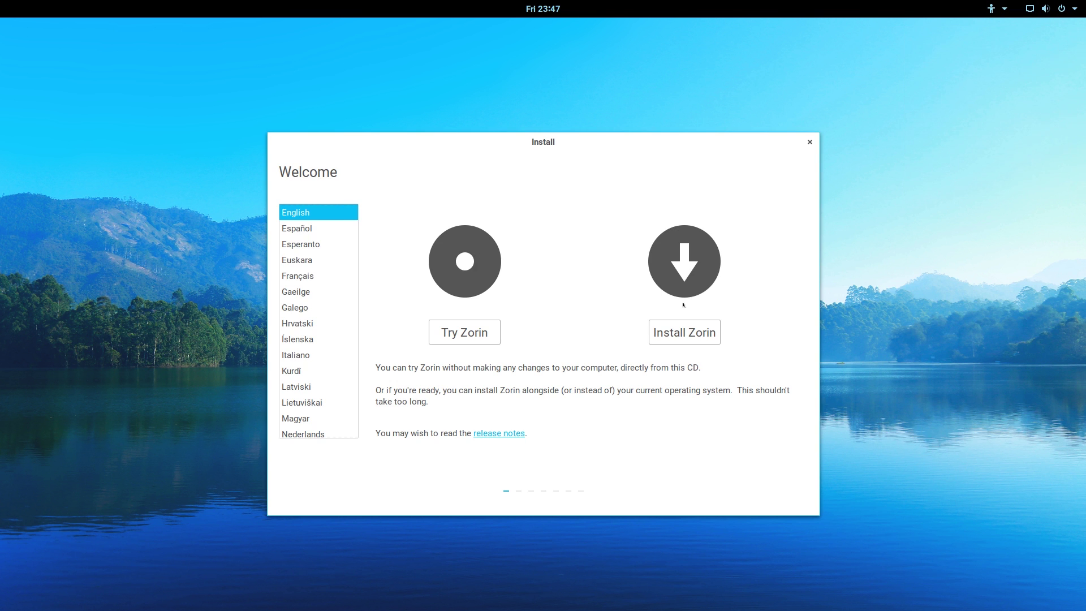
{"action": "left_click", "coordinate": [682, 330]}
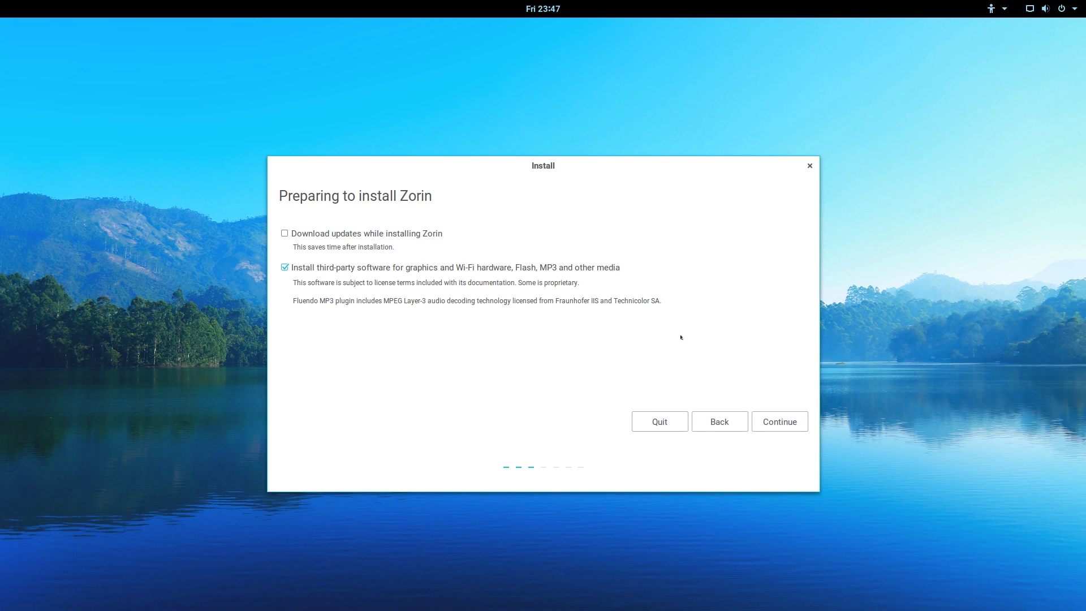
{"action": "left_click", "coordinate": [285, 233]}
{"action": "left_click", "coordinate": [764, 421]}
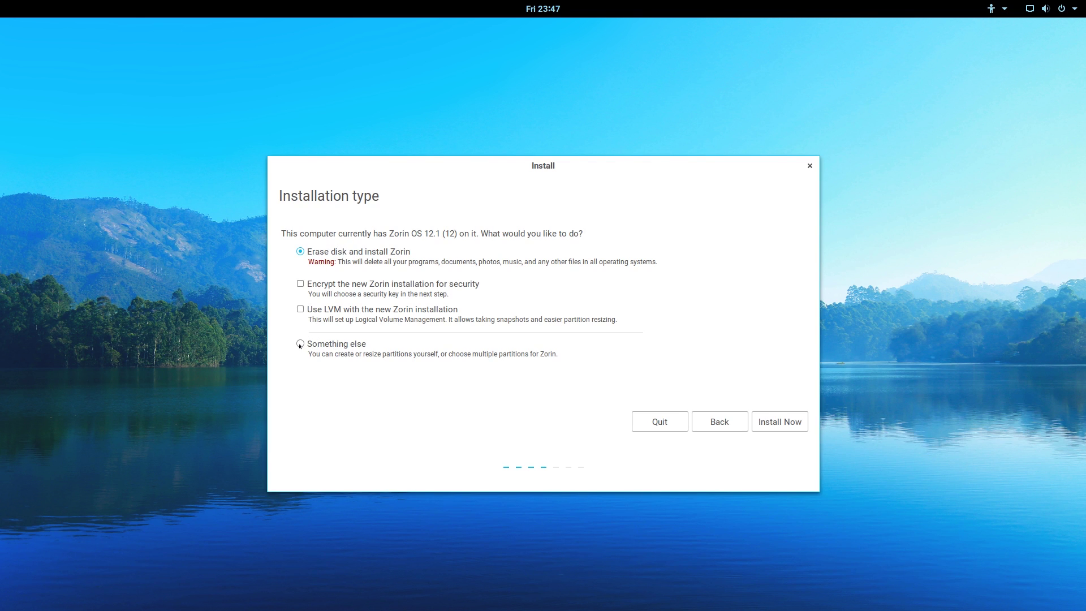
Step: Choose 'Something else' partitioning, begin Install Now, and confirm writing the changes to disk
{"action": "left_click", "coordinate": [300, 344]}
{"action": "left_click", "coordinate": [780, 421]}
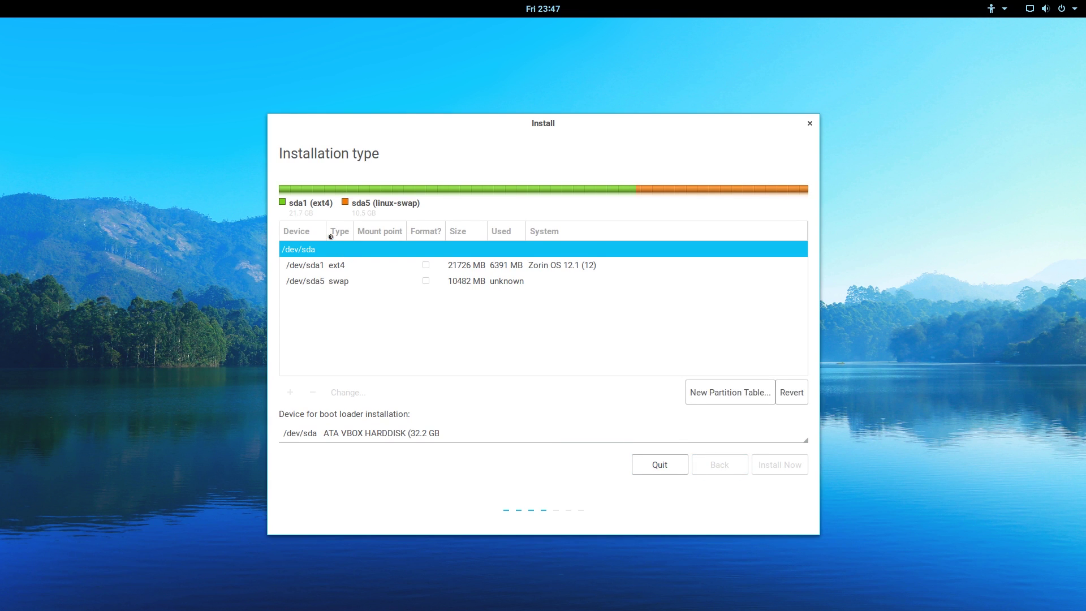
{"action": "left_click", "coordinate": [787, 464]}
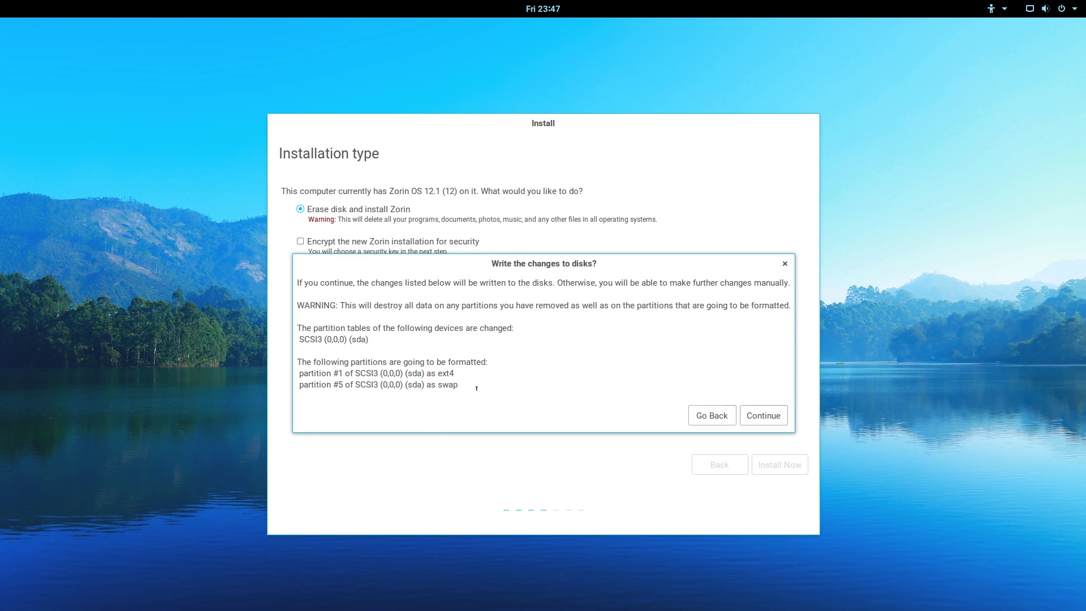
{"action": "left_click_drag", "start_coordinate": [476, 388], "coordinate": [298, 361]}
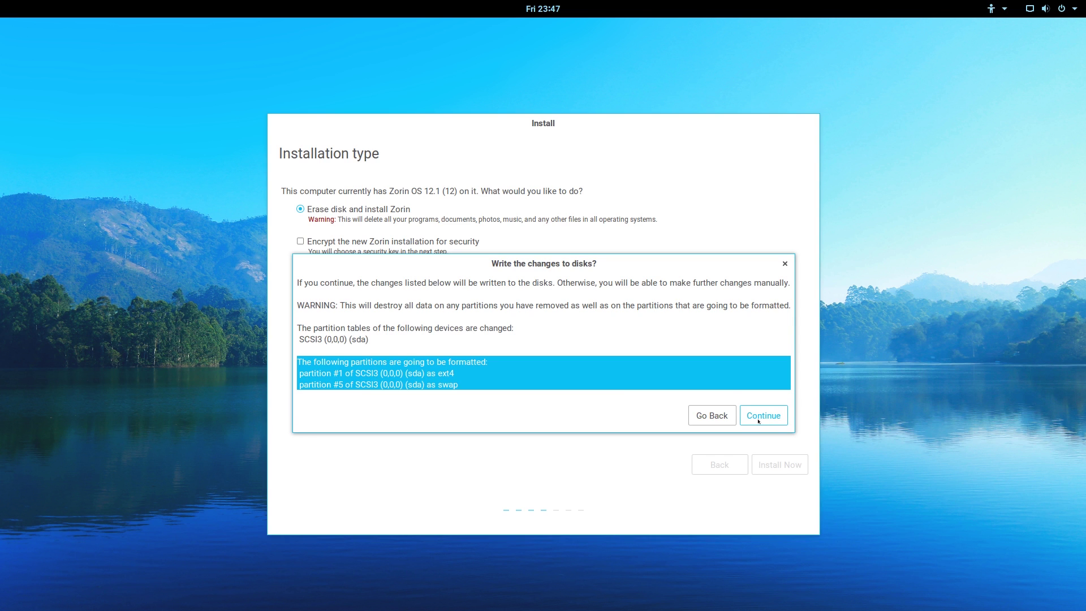
{"action": "left_click", "coordinate": [367, 373]}
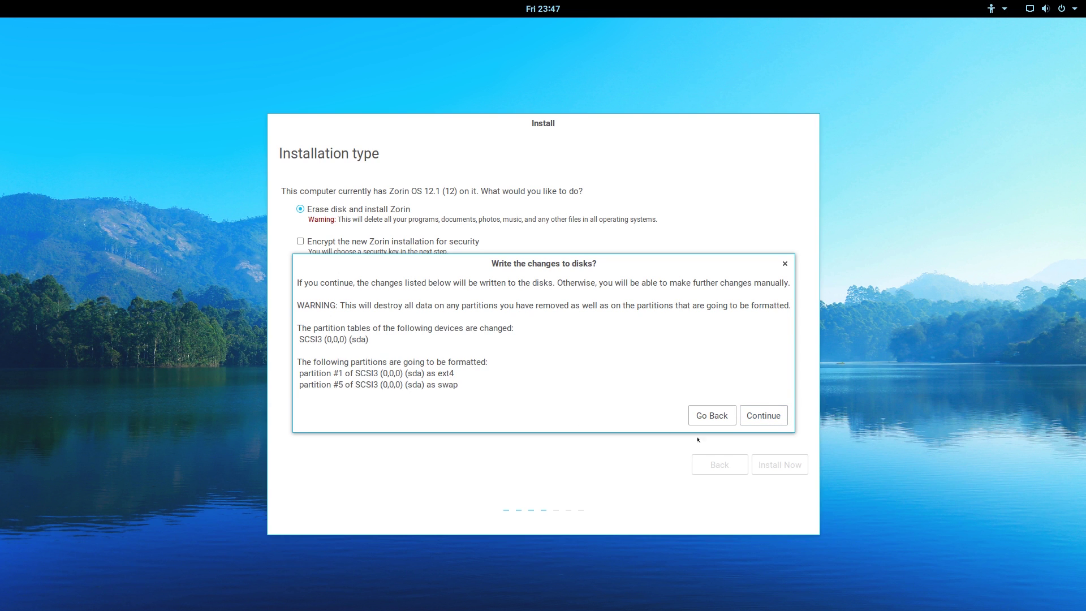
{"action": "left_click", "coordinate": [761, 415]}
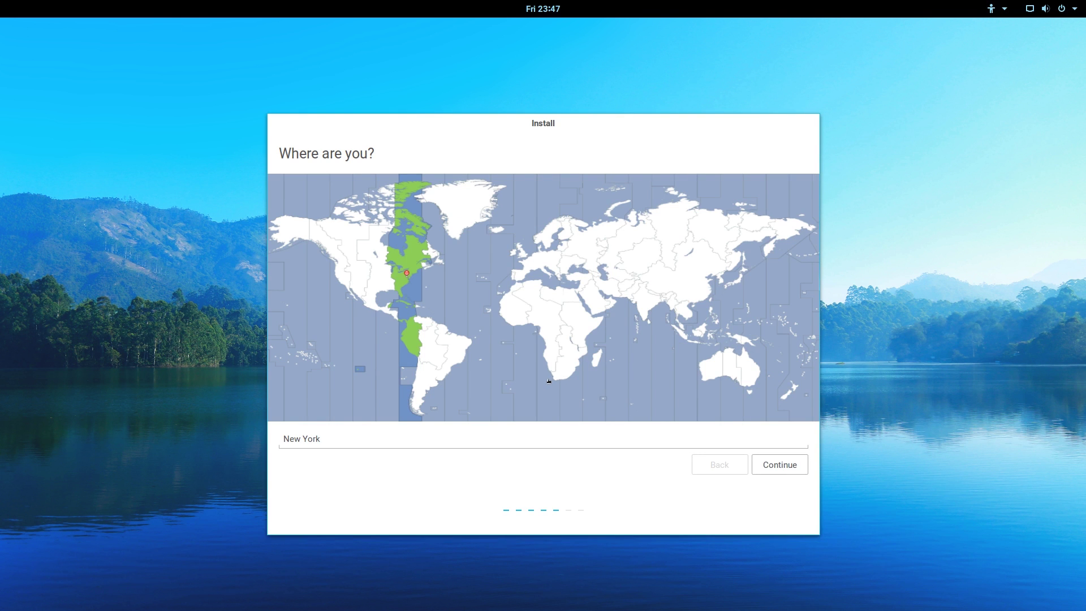
Step: Accept New York as location and English (US) keyboard after testing it with sample text
{"action": "left_click", "coordinate": [792, 471]}
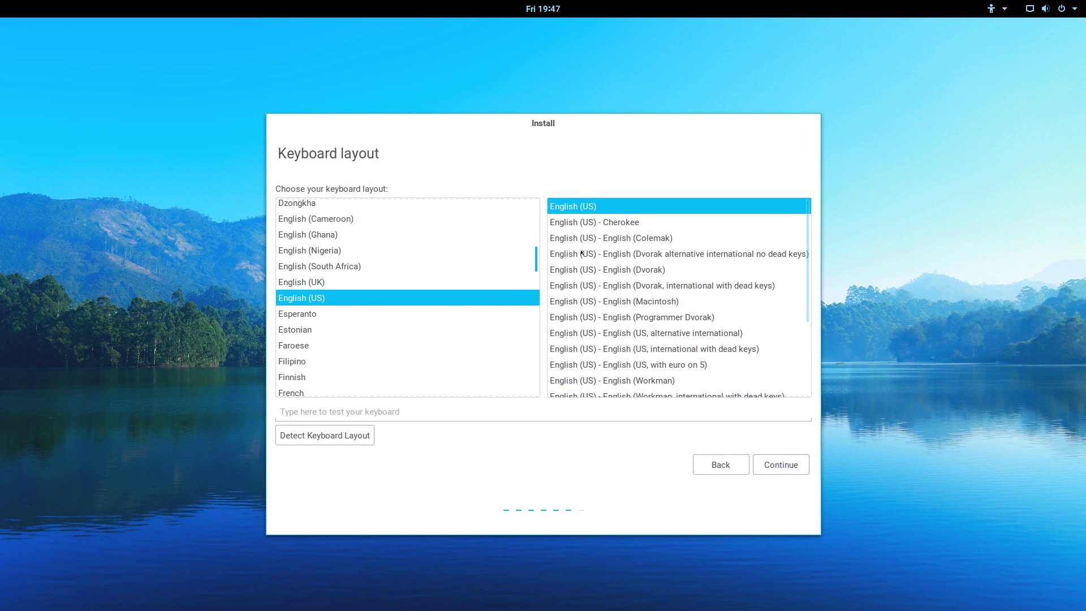
{"action": "left_click", "coordinate": [555, 405]}
{"action": "type", "text": "fasdfhasdfasfdsfa"}
{"action": "left_click", "coordinate": [764, 461]}
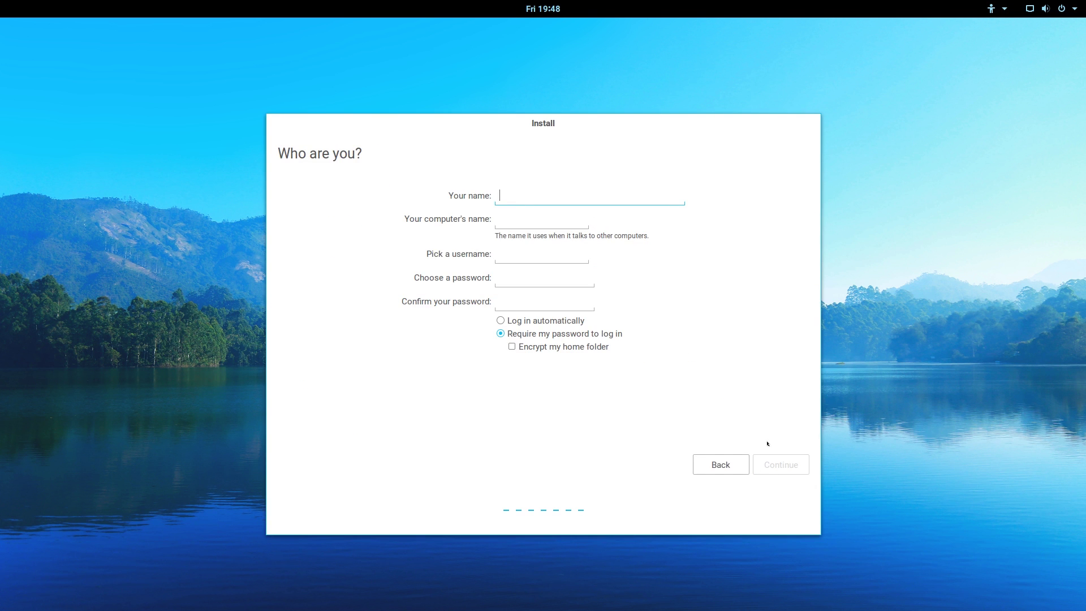
Step: Enter the user's name, computer name, username and confirmed password, then continue installing
{"action": "type", "text": "Byte of Linux"}
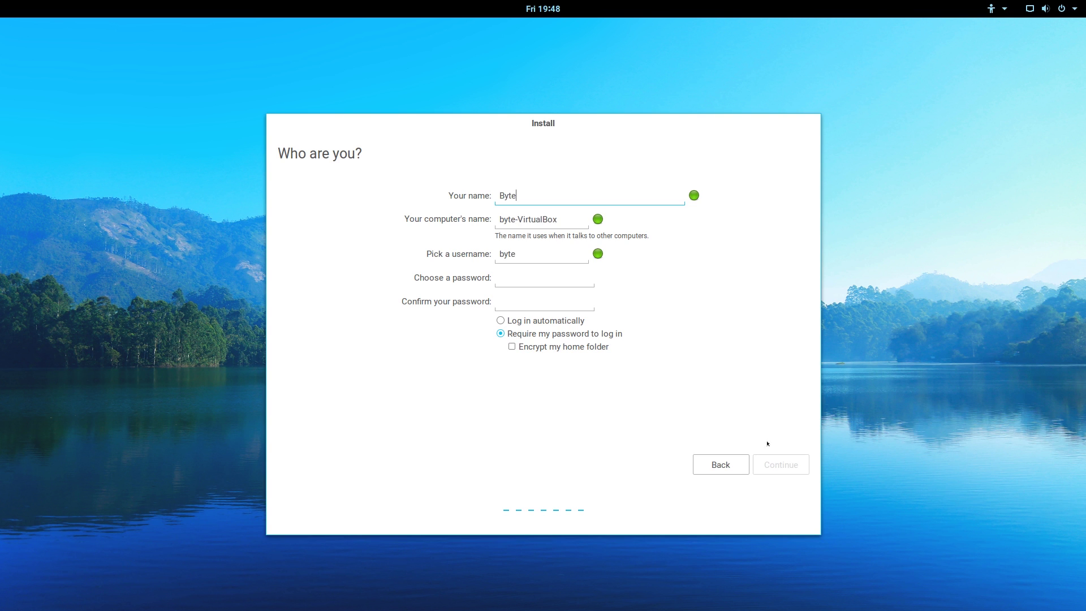
{"action": "key", "text": "Tab"}
{"action": "type", "text": "byteoflinux"}
{"action": "key", "text": "Tab"}
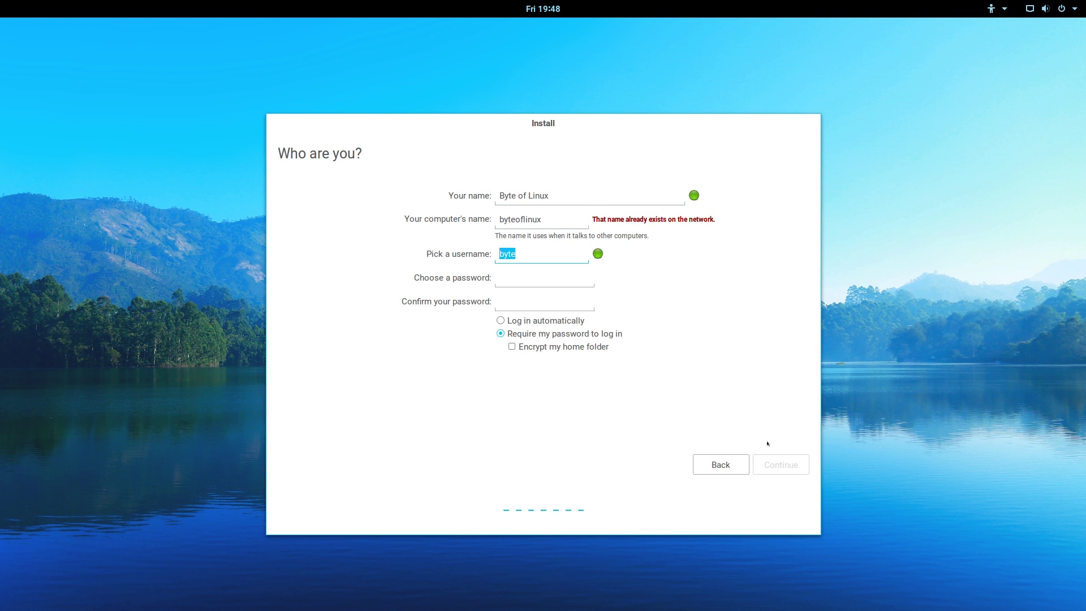
{"action": "type", "text": "byte"}
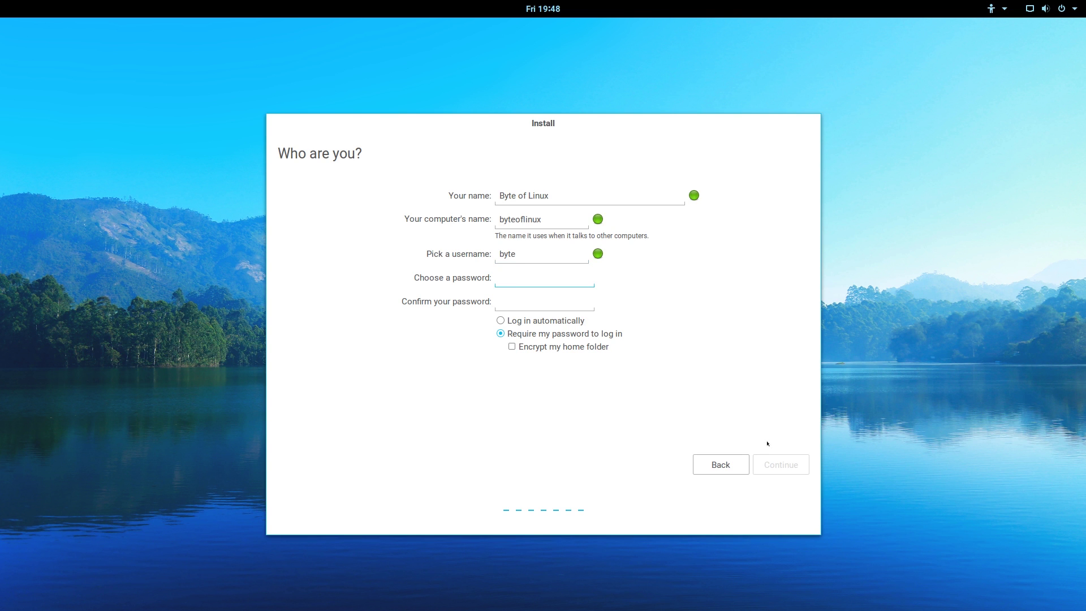
{"action": "type", "text": "***********"}
{"action": "key", "text": "Tab"}
{"action": "type", "text": "***********"}
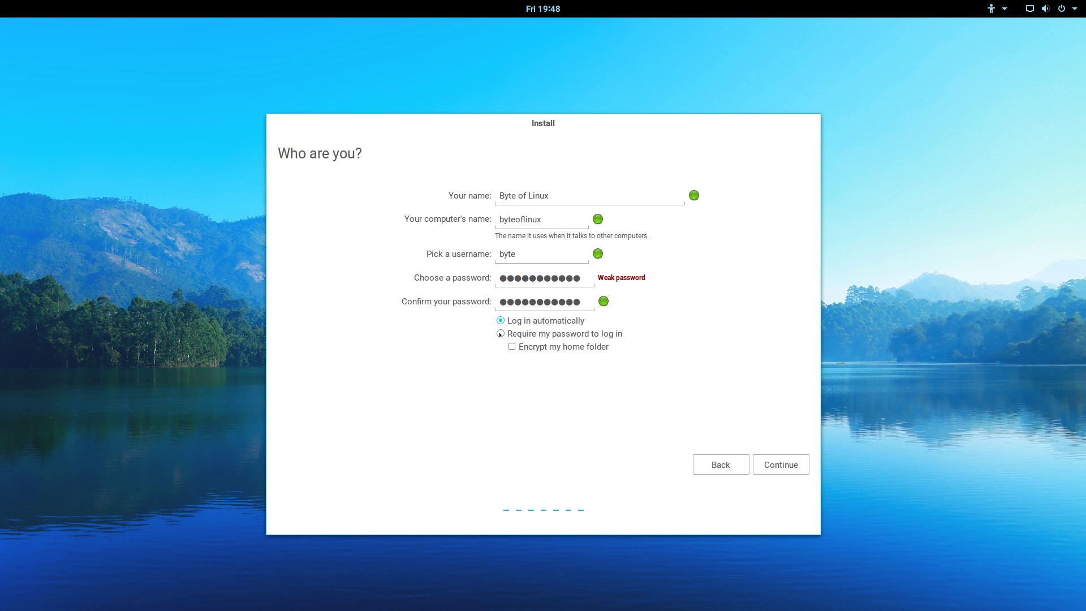
{"action": "left_click", "coordinate": [770, 462]}
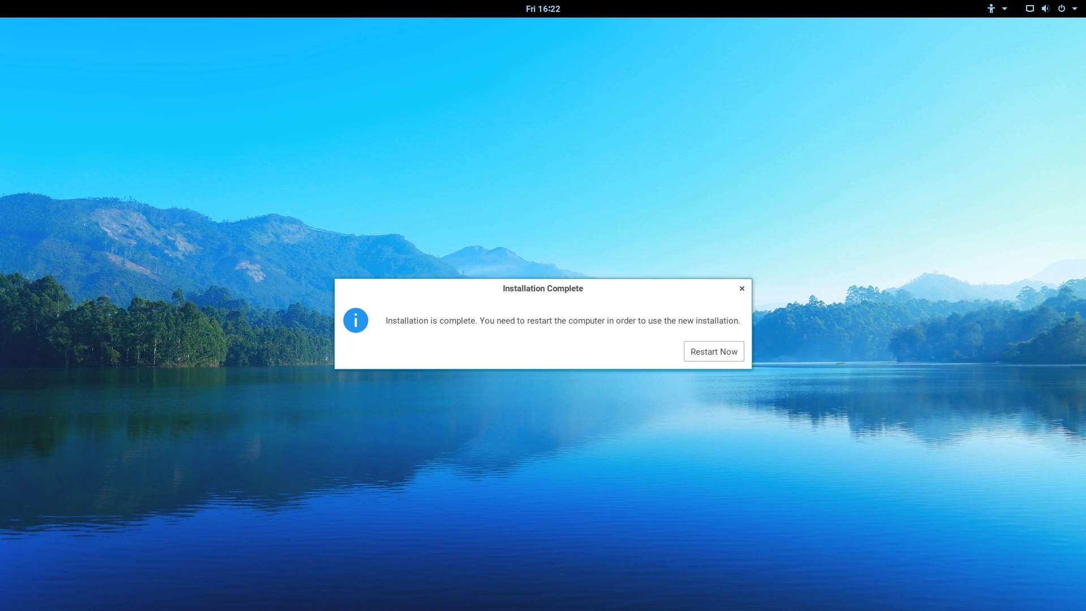
Step: Restart the computer to boot into the freshly installed Zorin OS
{"action": "left_click", "coordinate": [734, 349]}
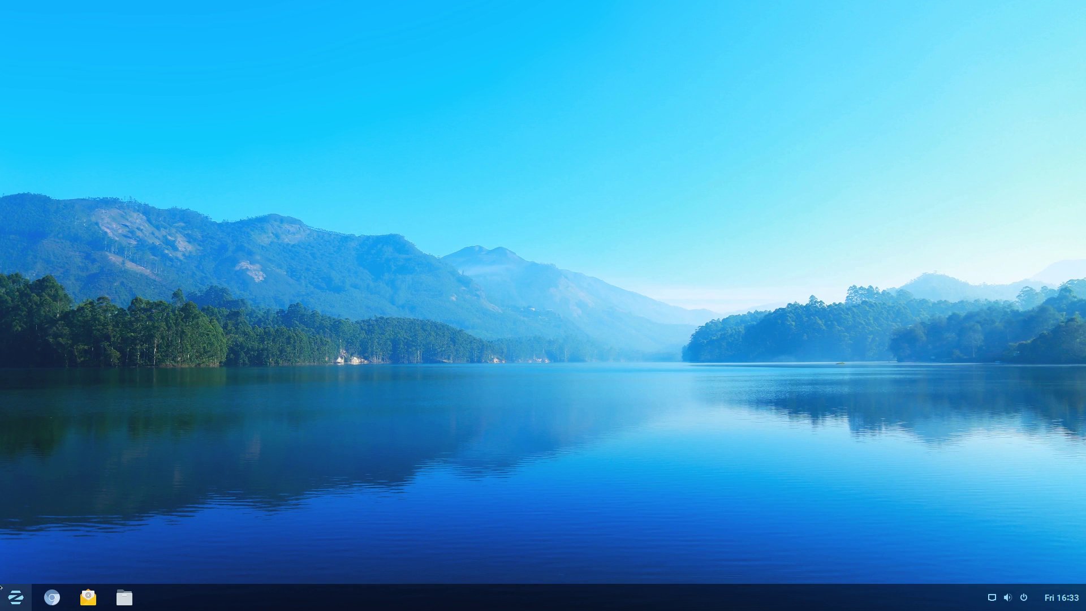
Step: Open the Zorin menu and browse Accessories, Games, Graphics, then Internet categories
{"action": "left_click", "coordinate": [15, 597]}
{"action": "left_click", "coordinate": [72, 293]}
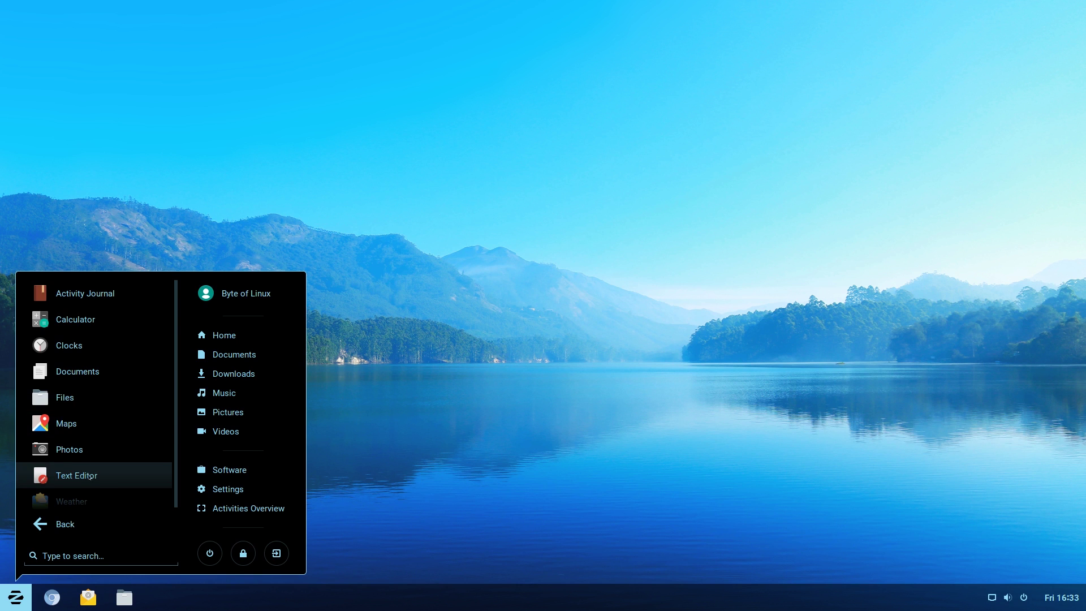
{"action": "left_click", "coordinate": [54, 523]}
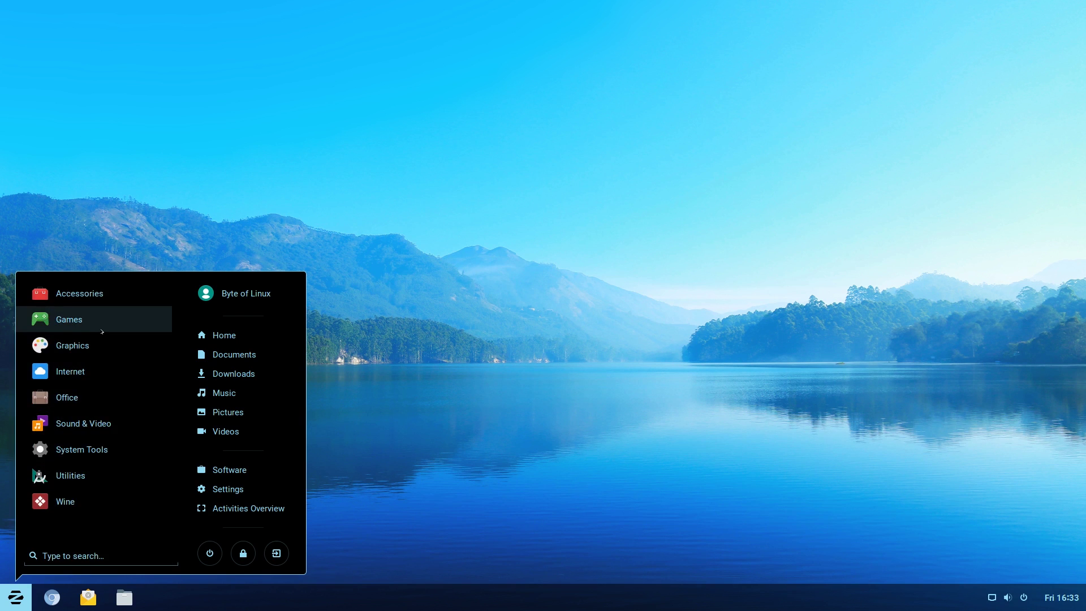
{"action": "left_click", "coordinate": [95, 327]}
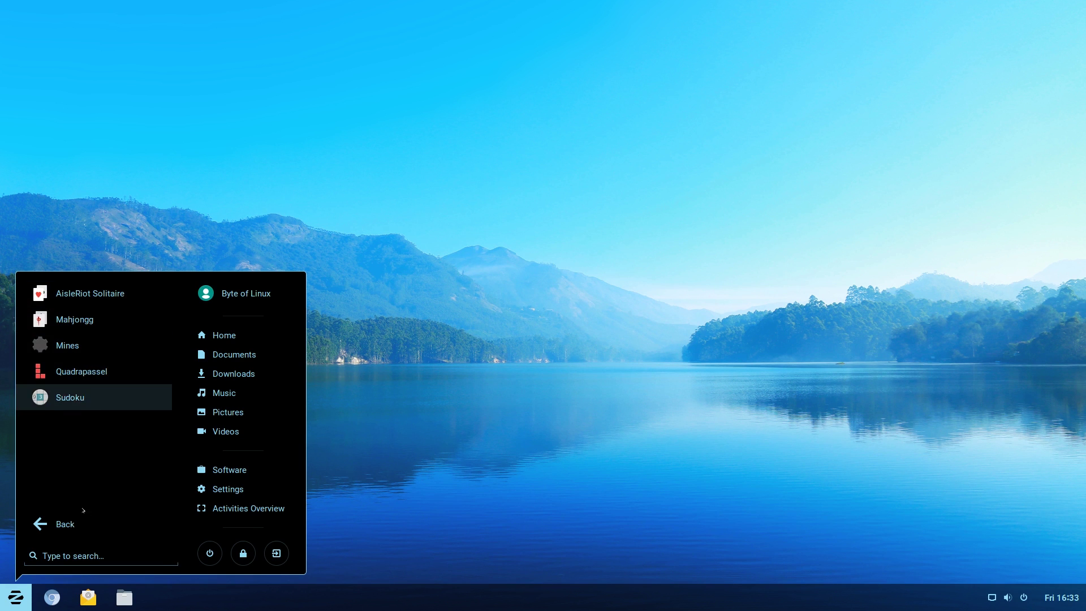
{"action": "left_click", "coordinate": [57, 517]}
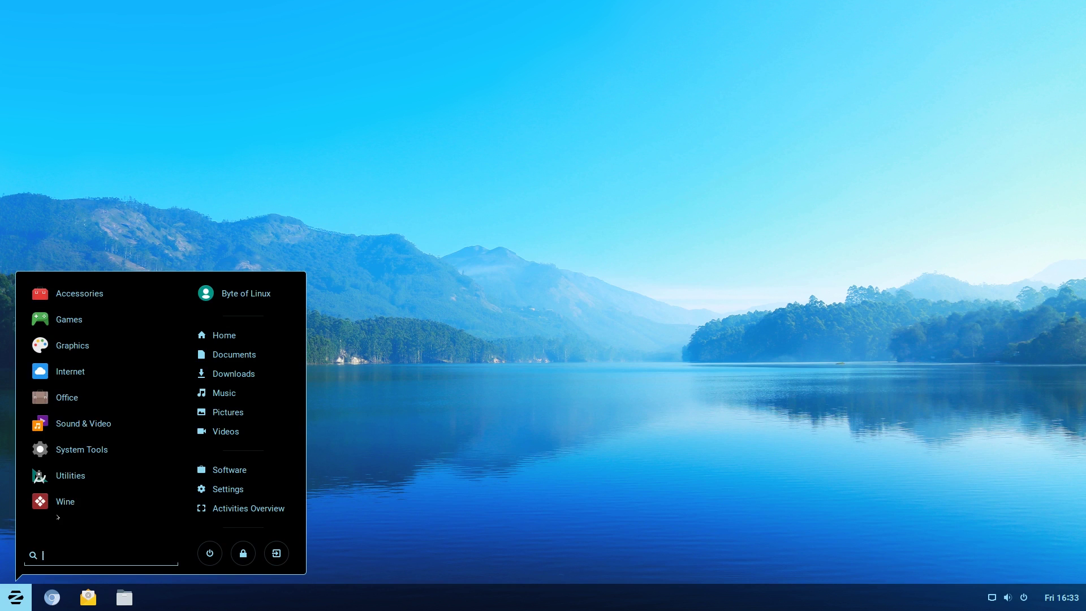
{"action": "left_click", "coordinate": [100, 346]}
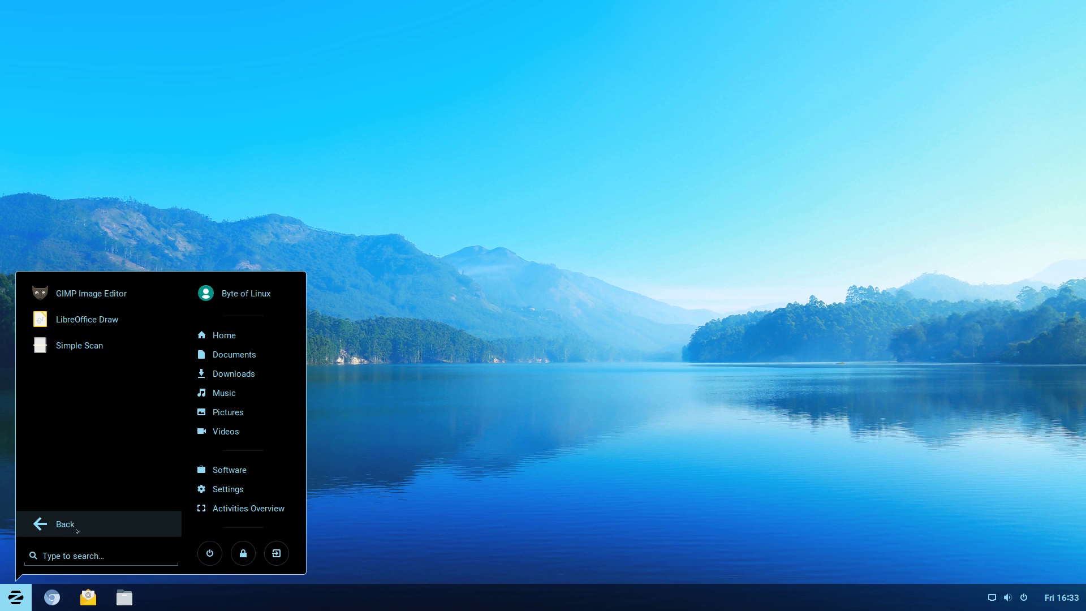
{"action": "left_click", "coordinate": [59, 522]}
{"action": "left_click", "coordinate": [71, 371]}
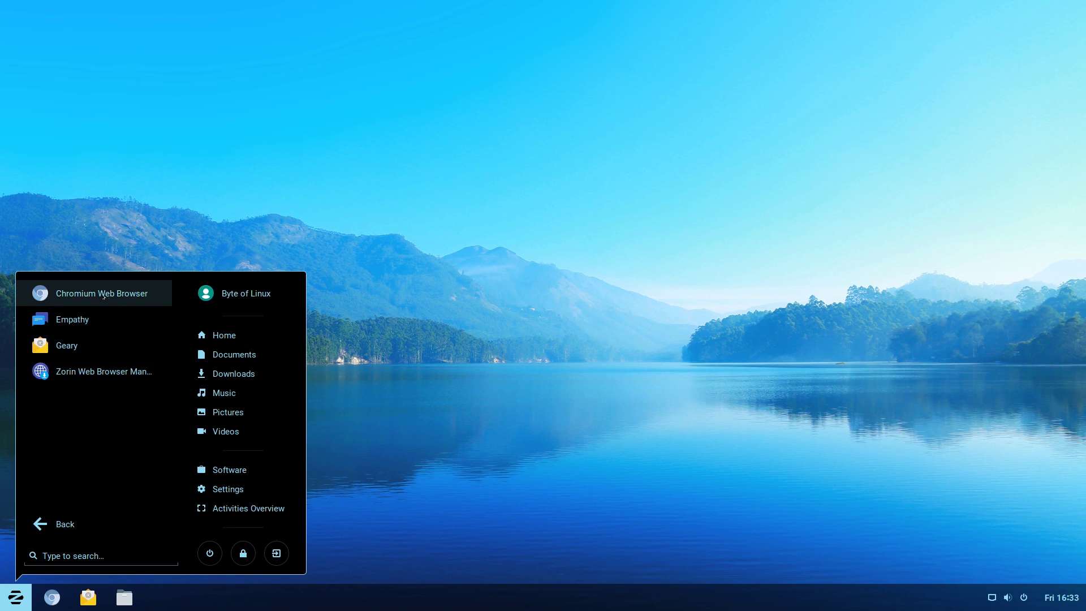
Step: Browse the Office, Sound & Video and System Tools categories in the app menu
{"action": "left_click", "coordinate": [45, 521]}
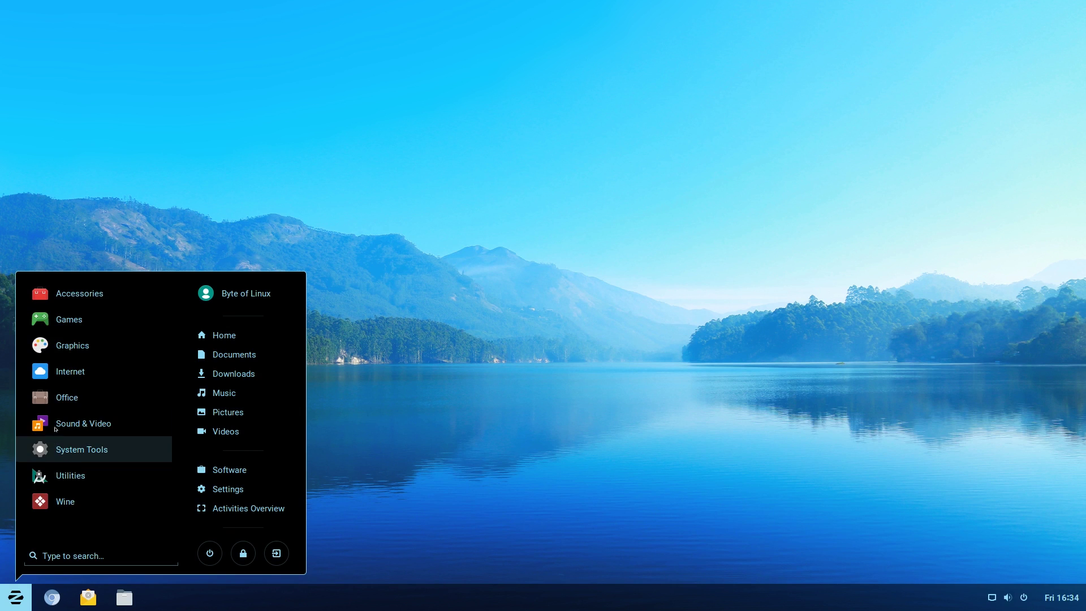
{"action": "left_click", "coordinate": [73, 398]}
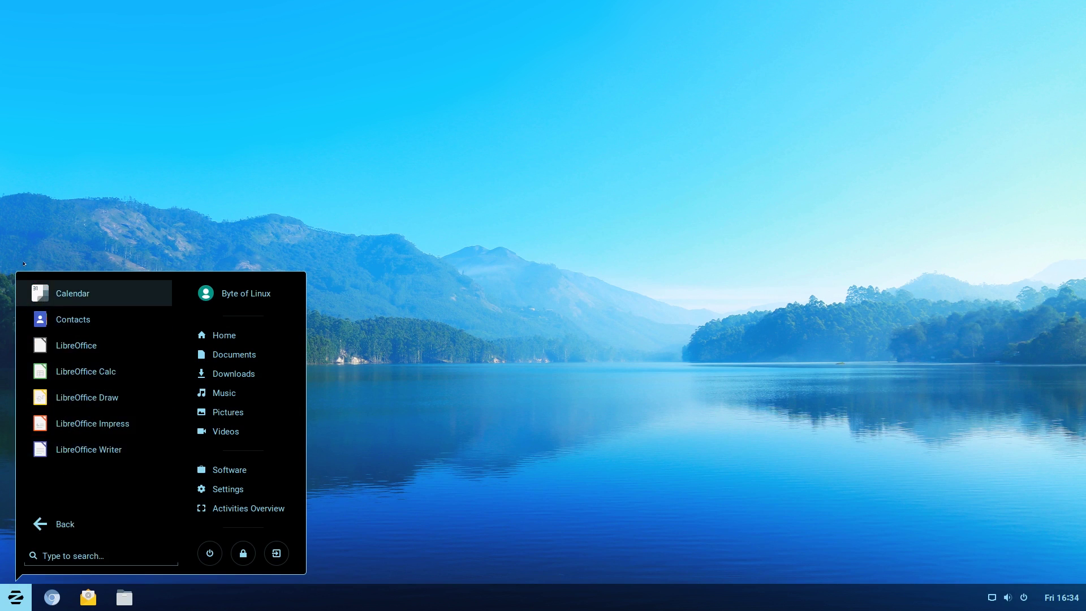
{"action": "left_click", "coordinate": [46, 524]}
{"action": "left_click", "coordinate": [98, 424]}
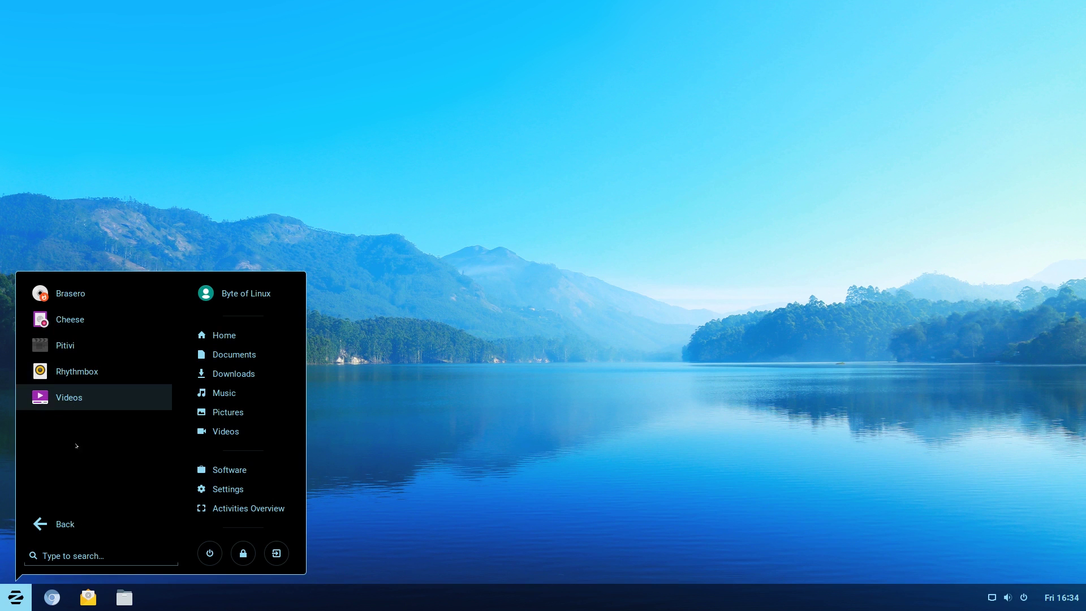
{"action": "left_click", "coordinate": [46, 524]}
{"action": "left_click", "coordinate": [99, 450]}
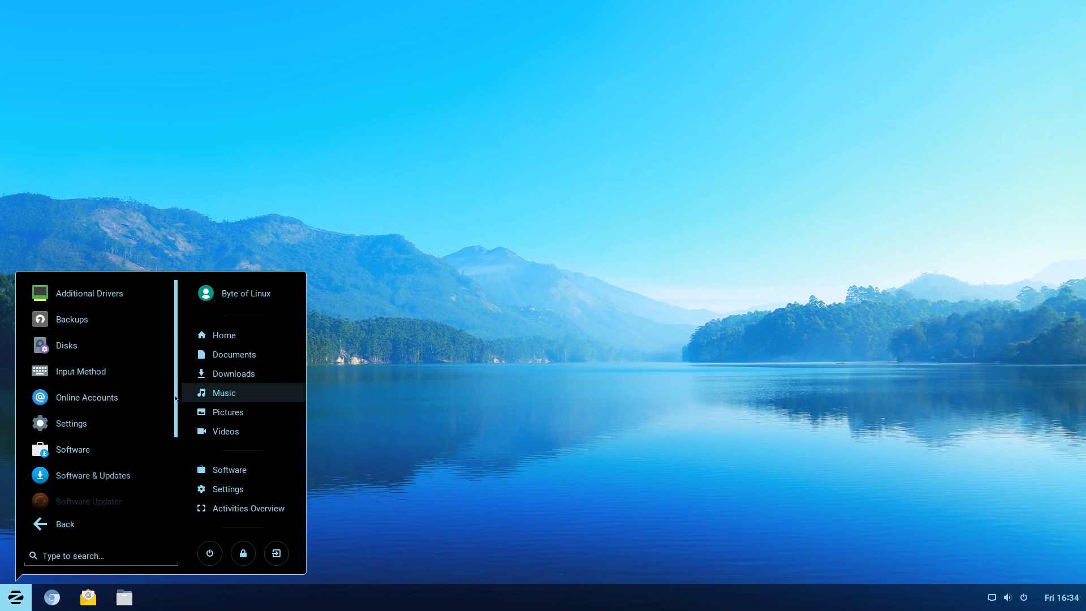
Step: Open and close the Pictures folder, then reopen the menu to browse Utilities apps
{"action": "left_click", "coordinate": [182, 412]}
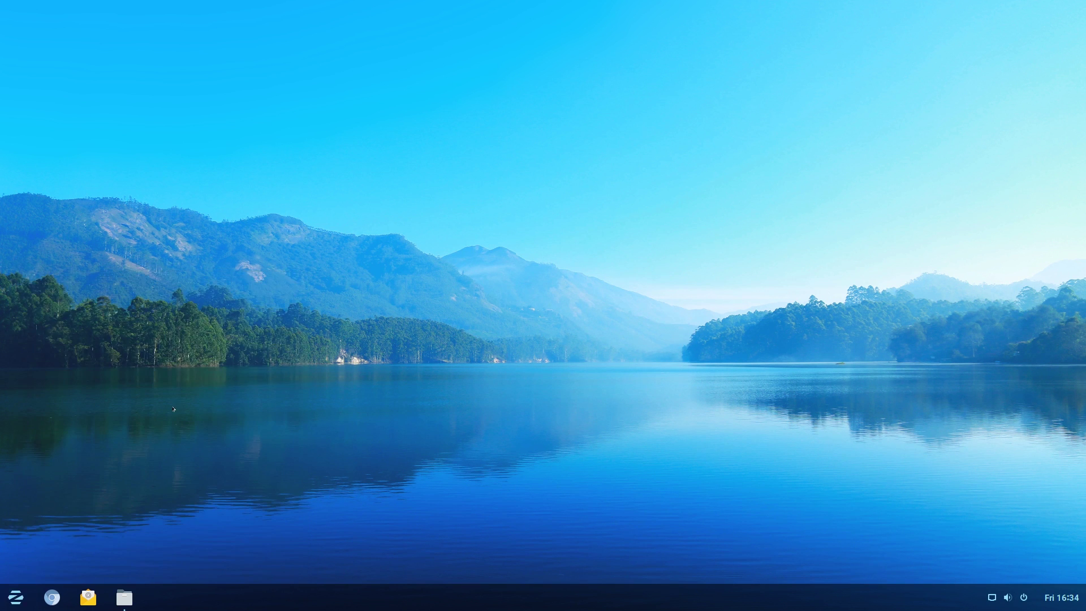
{"action": "left_click", "coordinate": [529, 64]}
{"action": "left_click", "coordinate": [16, 598]}
{"action": "left_click", "coordinate": [45, 524]}
{"action": "left_click", "coordinate": [100, 477]}
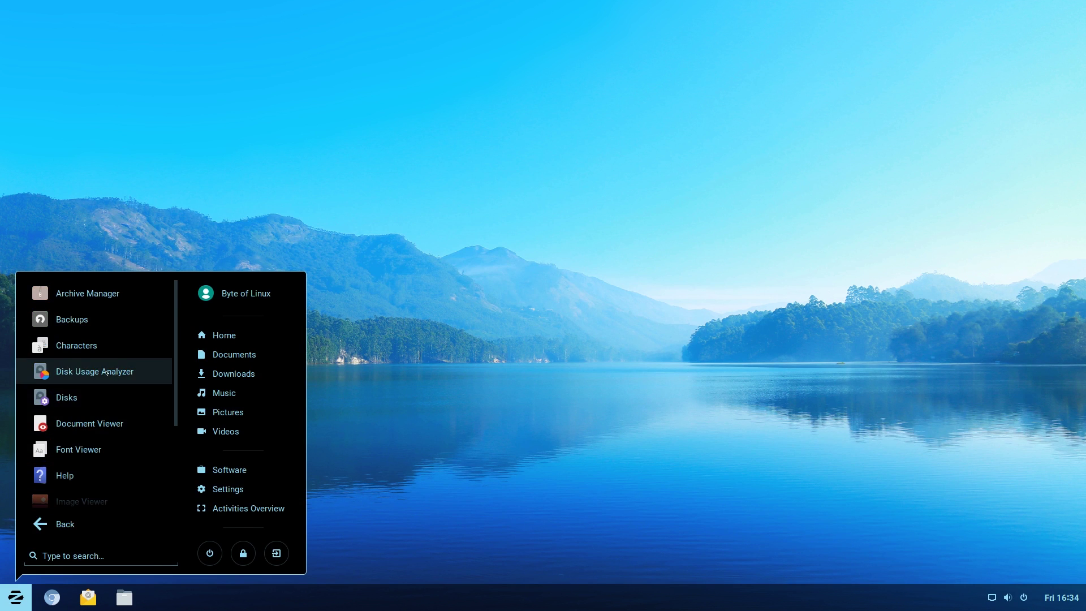
{"action": "scroll", "coordinate": [82, 408], "scroll_direction": "down", "scroll_amount": 5}
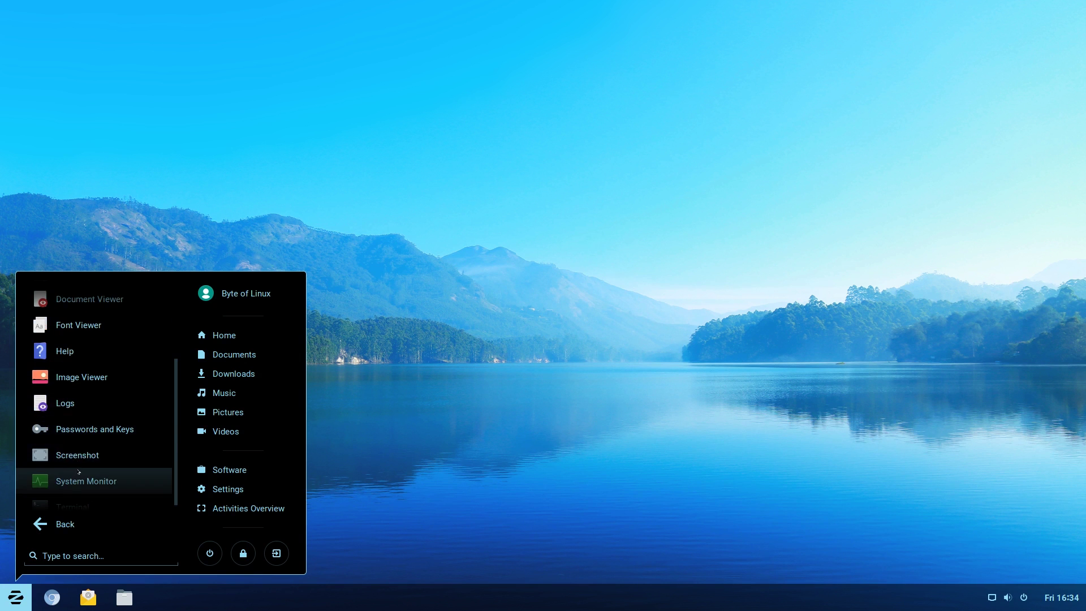
{"action": "scroll", "coordinate": [88, 481], "scroll_direction": "up", "scroll_amount": 5}
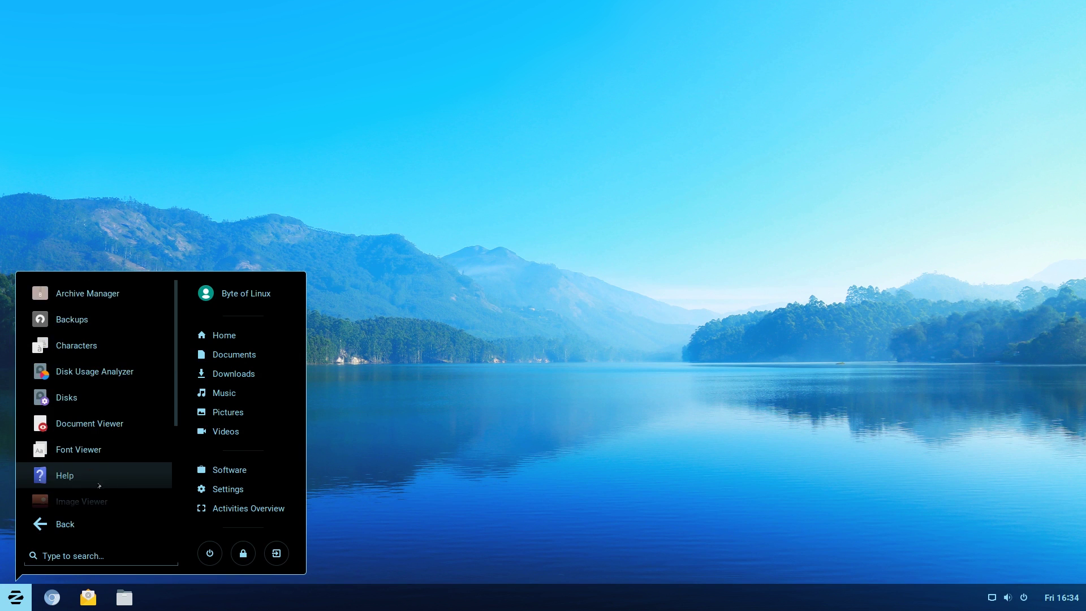
Step: Browse the Wine category, then close the menu and reopen it with Super
{"action": "left_click", "coordinate": [82, 521]}
{"action": "left_click", "coordinate": [79, 501]}
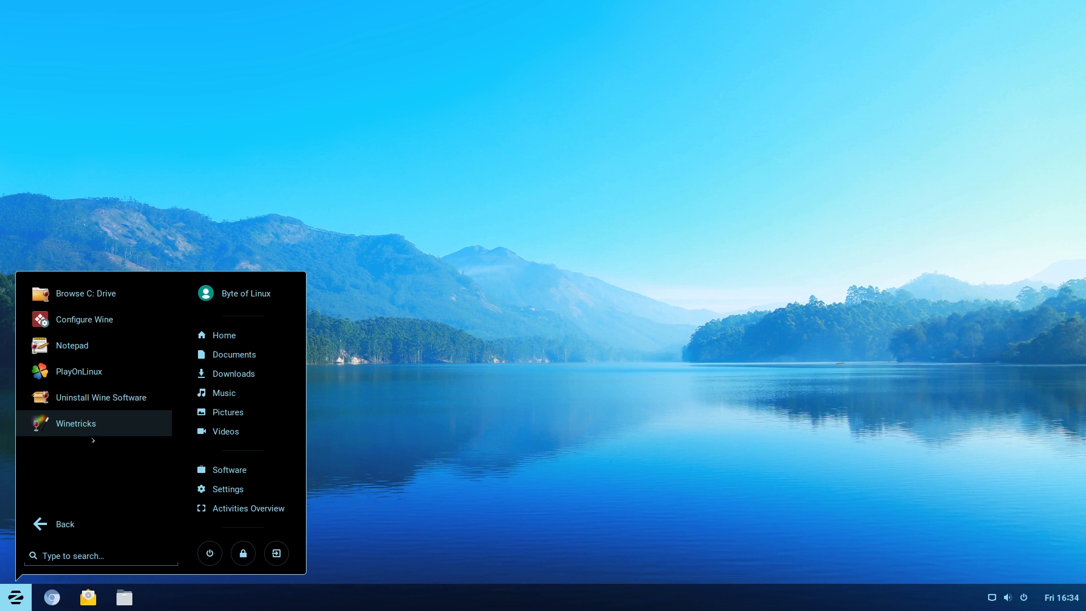
{"action": "left_click", "coordinate": [335, 439]}
{"action": "key", "text": "super"}
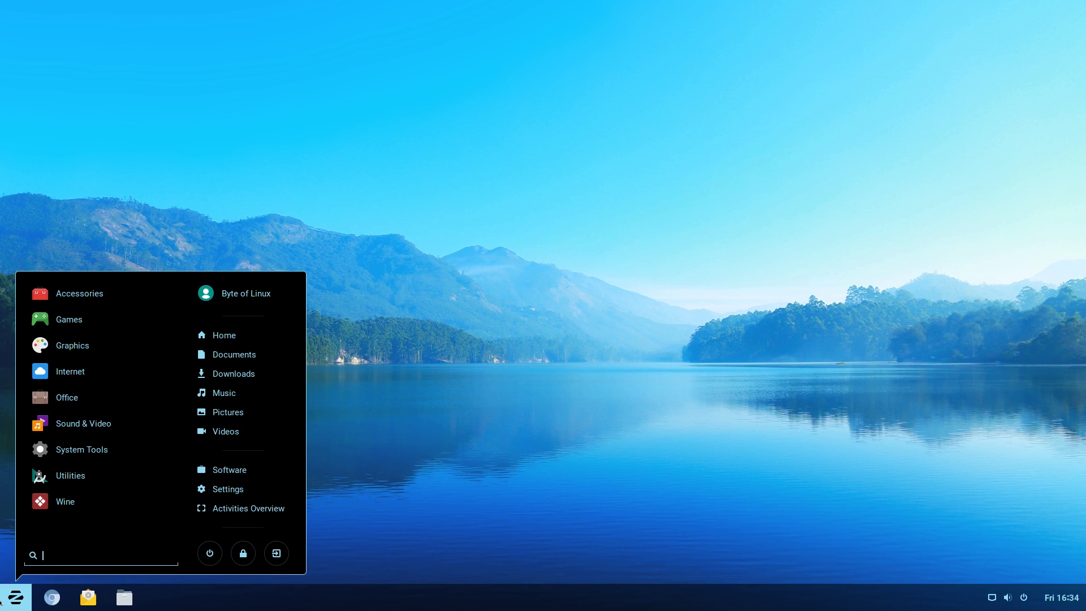
Step: Launch System Monitor by searching 'task' and maximize it to view CPU, memory and network history
{"action": "key", "text": "super+v"}
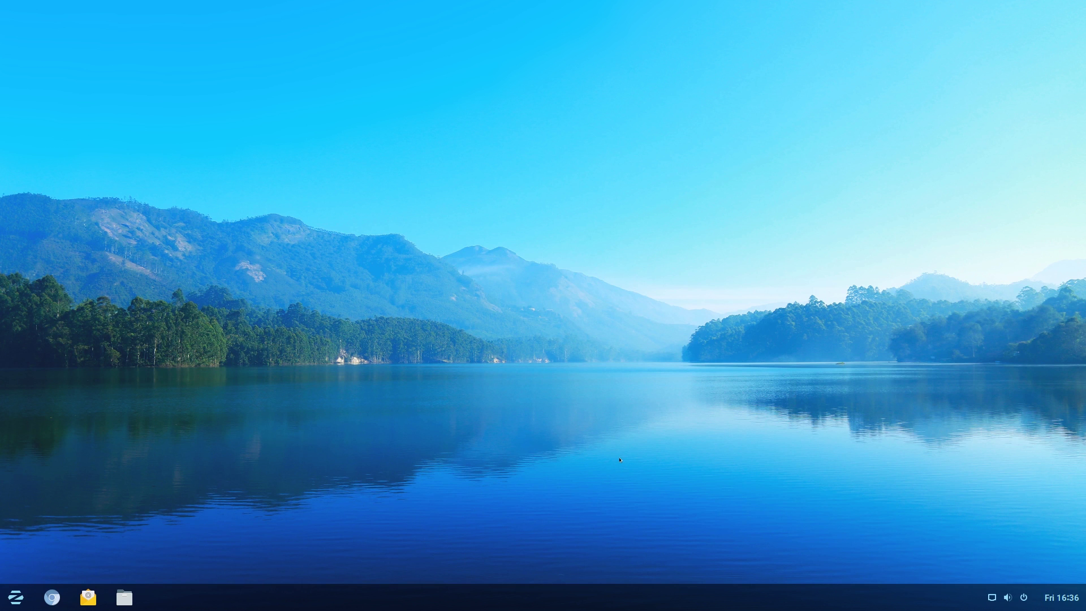
{"action": "key", "text": "super"}
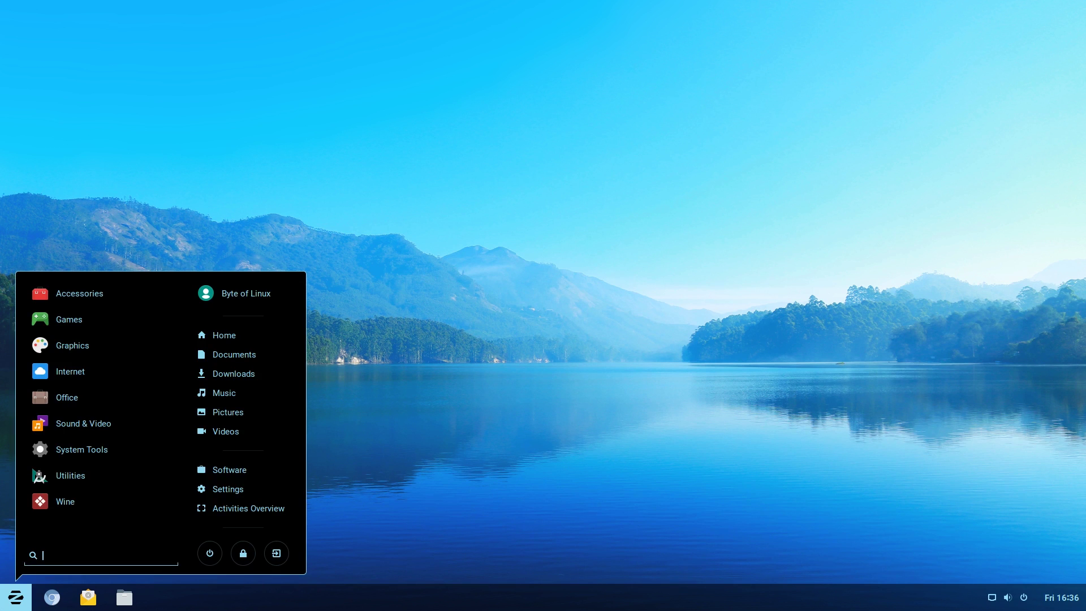
{"action": "type", "text": "task"}
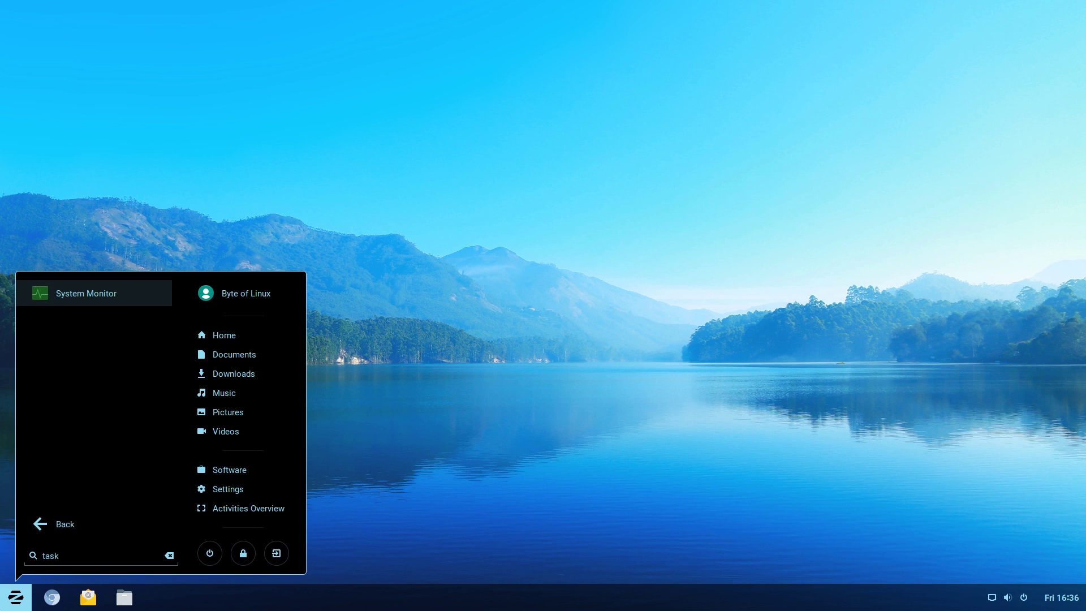
{"action": "key", "text": "Return"}
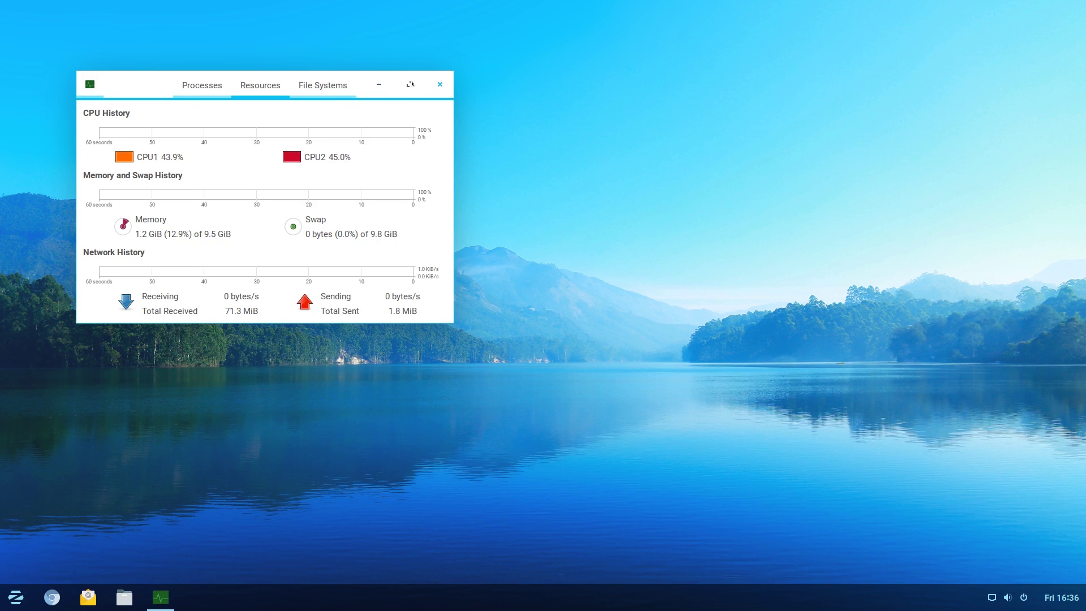
{"action": "left_click", "coordinate": [411, 84]}
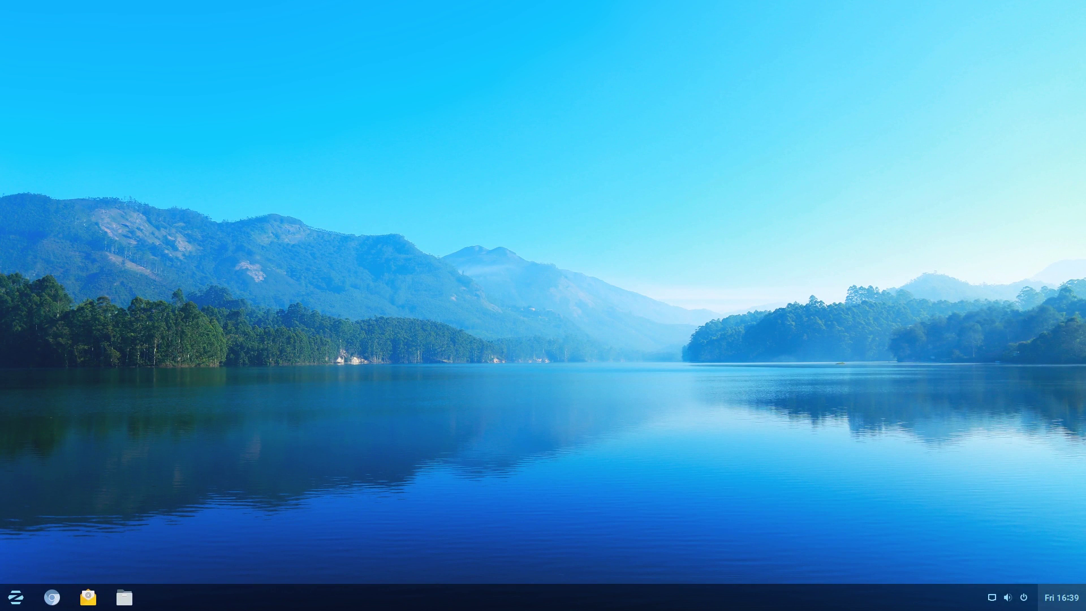
Step: Launch Mines from the Games category and start an 8×8 game with 10 mines
{"action": "left_click", "coordinate": [16, 597]}
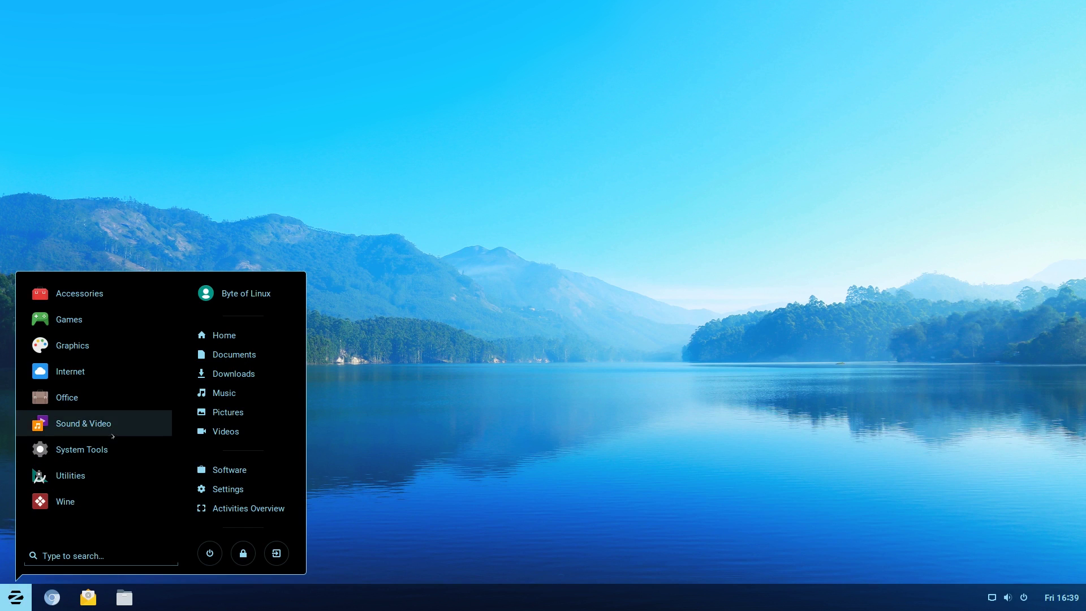
{"action": "left_click", "coordinate": [113, 327]}
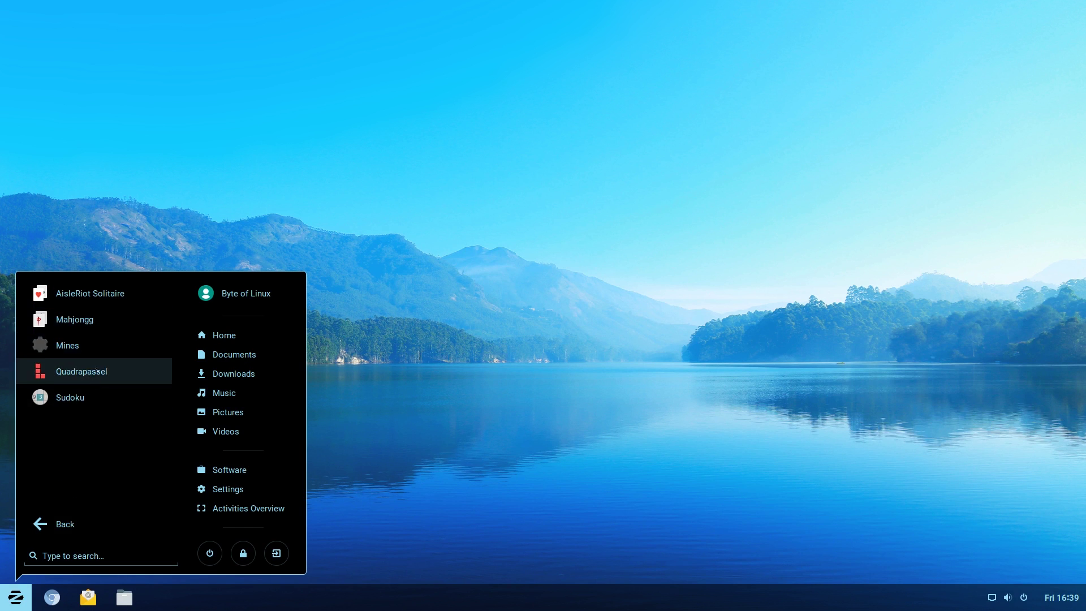
{"action": "left_click", "coordinate": [93, 351]}
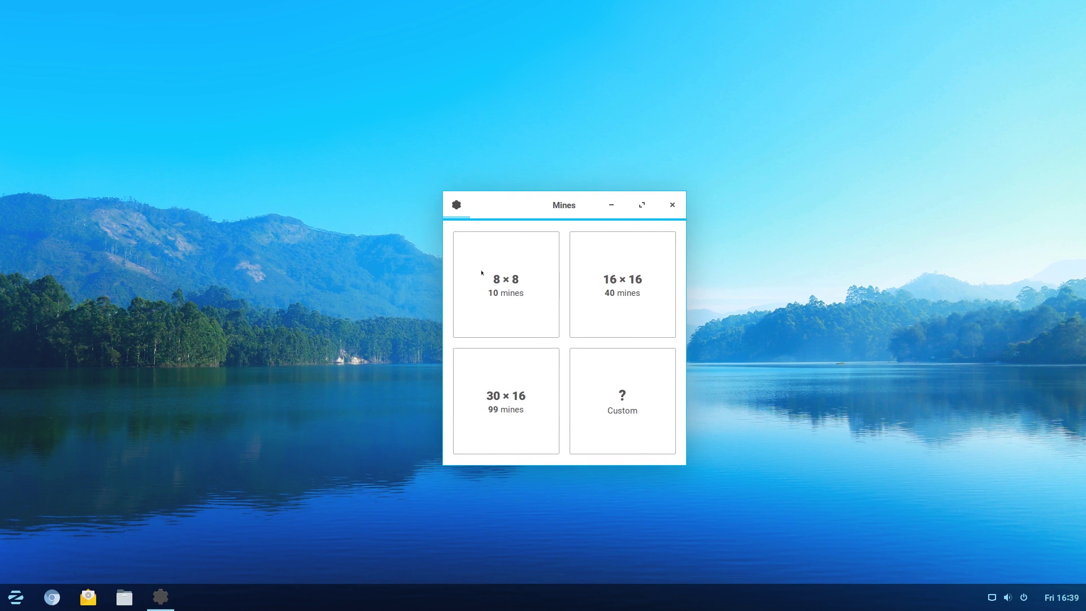
{"action": "left_click", "coordinate": [481, 274]}
{"action": "left_click", "coordinate": [513, 316]}
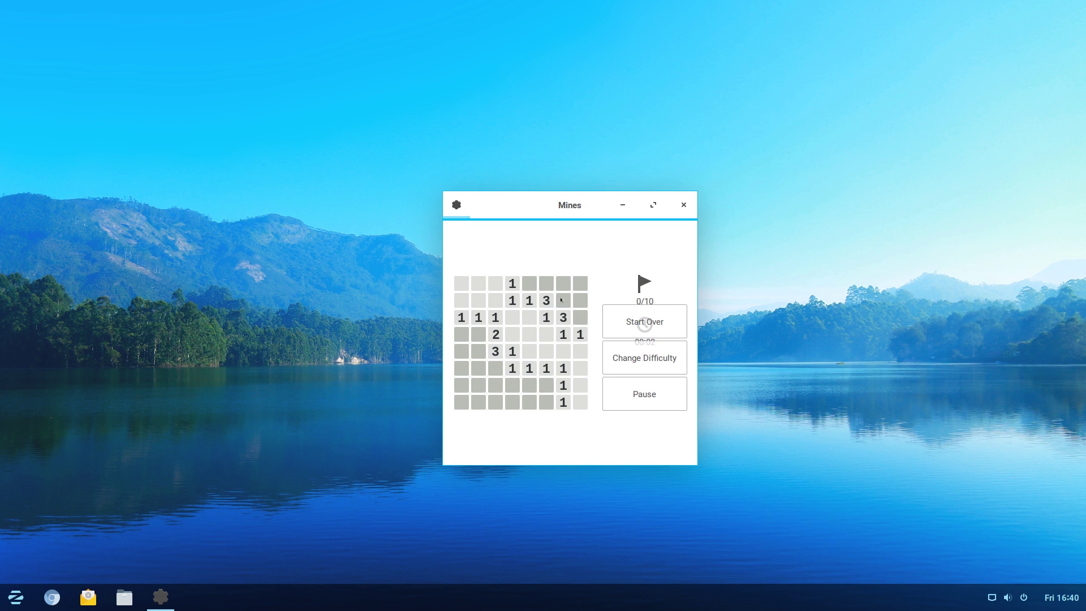
Step: Start a fresh 8×8 round and reveal several cells until hitting a mine
{"action": "left_click", "coordinate": [529, 279]}
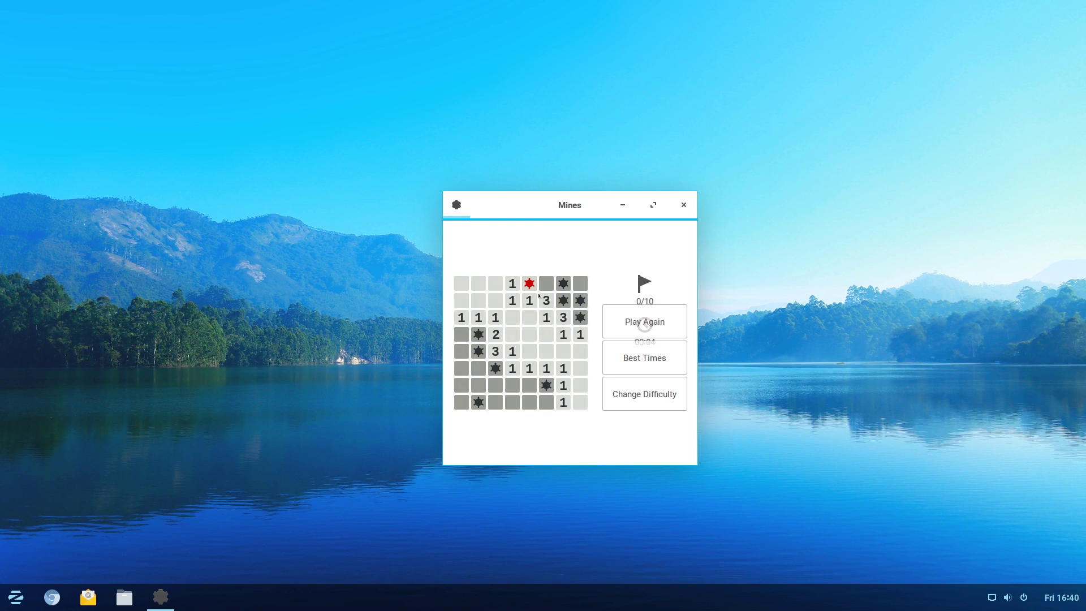
{"action": "left_click", "coordinate": [645, 322]}
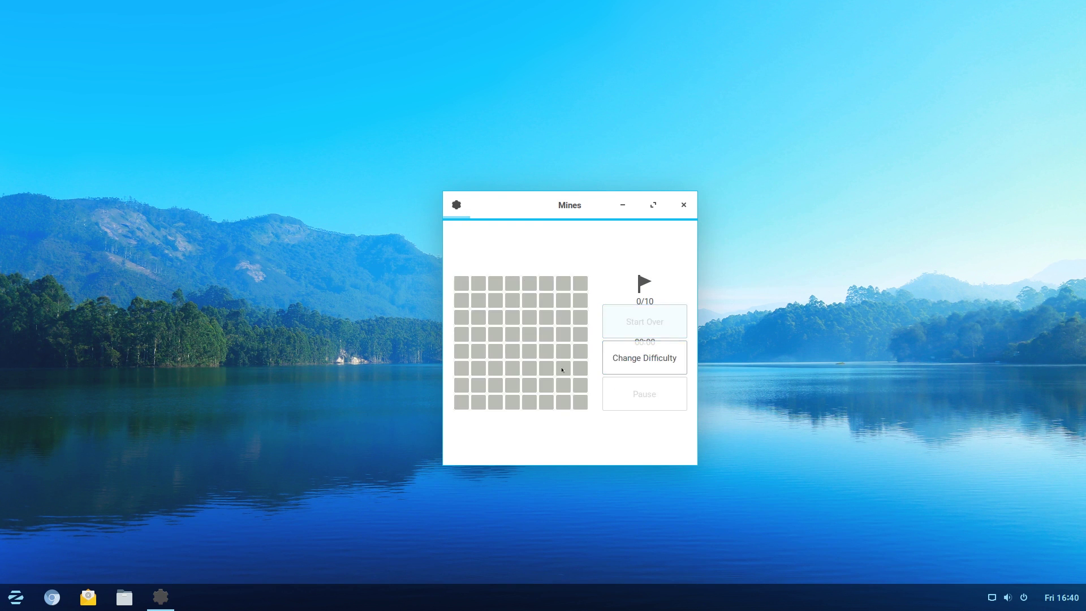
{"action": "left_click", "coordinate": [478, 396]}
{"action": "left_click", "coordinate": [497, 353]}
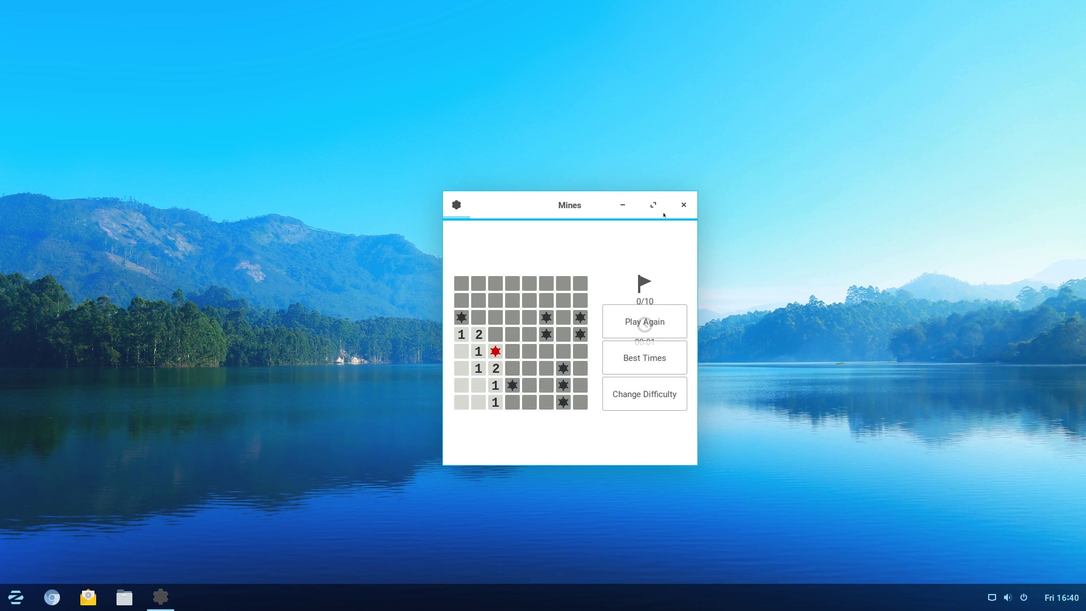
Step: Close Mines and bring up the Graphics apps in the applications menu
{"action": "left_click", "coordinate": [684, 205]}
{"action": "left_click", "coordinate": [8, 596]}
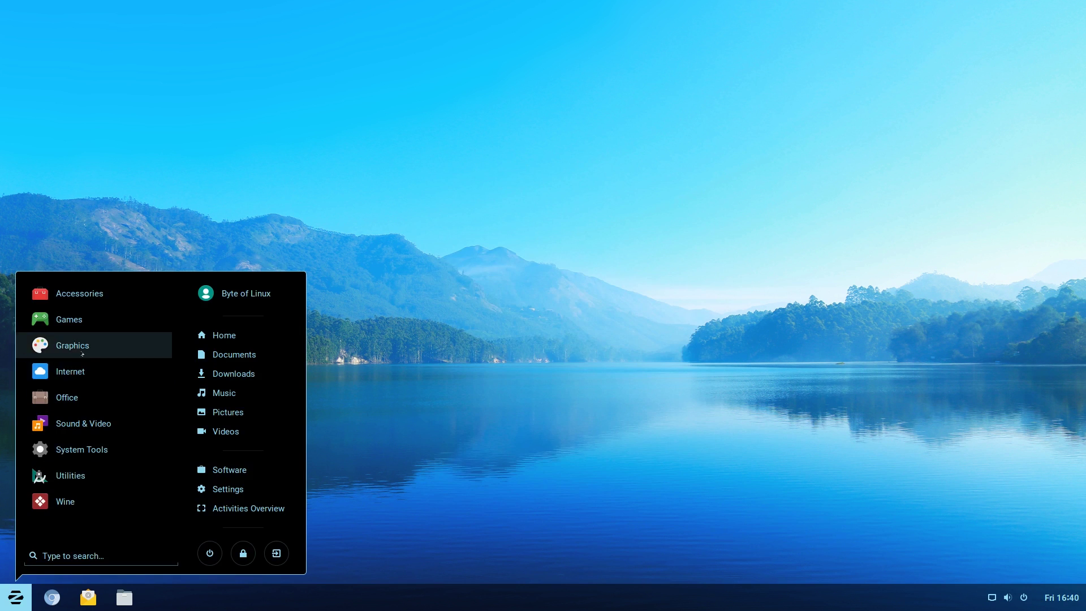
{"action": "left_click", "coordinate": [84, 353]}
Step: Launch Simple Scan and look over its available scan types
{"action": "left_click", "coordinate": [85, 346]}
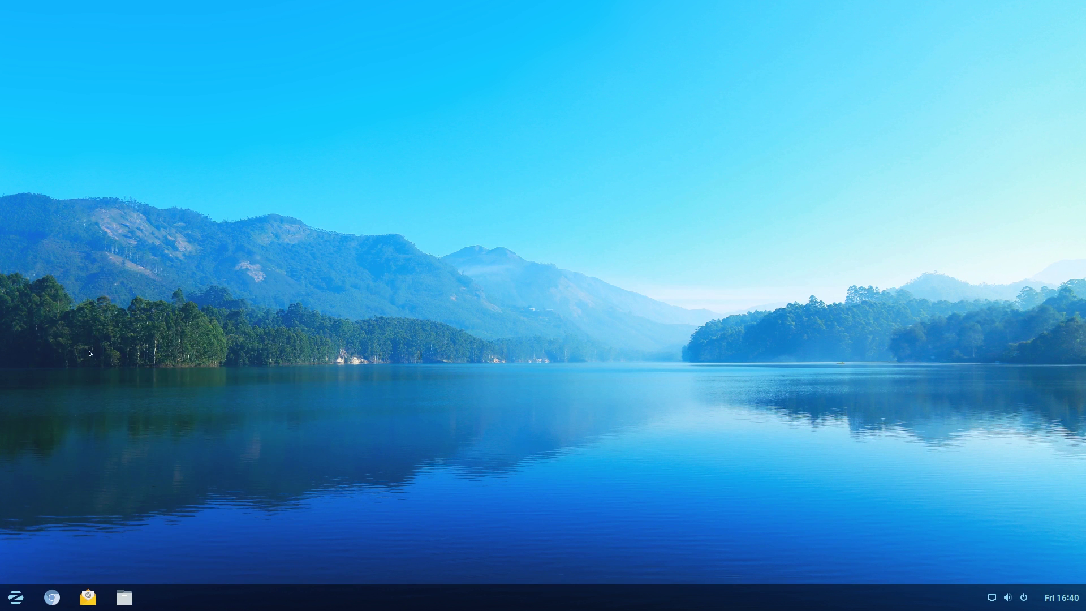
{"action": "left_click", "coordinate": [139, 34]}
{"action": "left_click", "coordinate": [257, 96]}
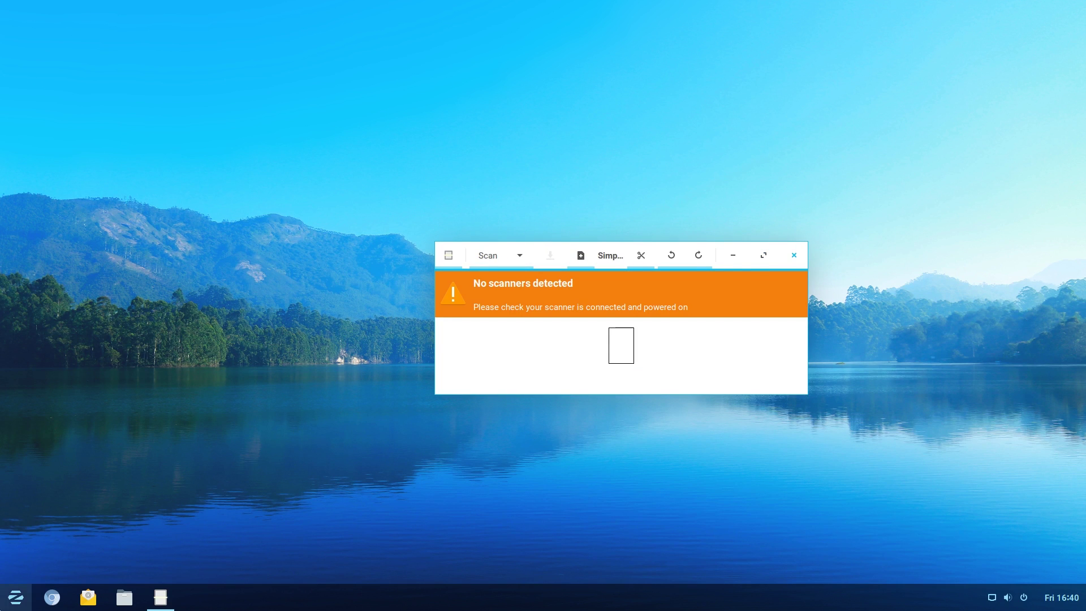
Step: Launch Empathy from Internet apps and dismiss its account setup dialogs without adding an account
{"action": "left_click", "coordinate": [16, 598]}
{"action": "left_click", "coordinate": [70, 371]}
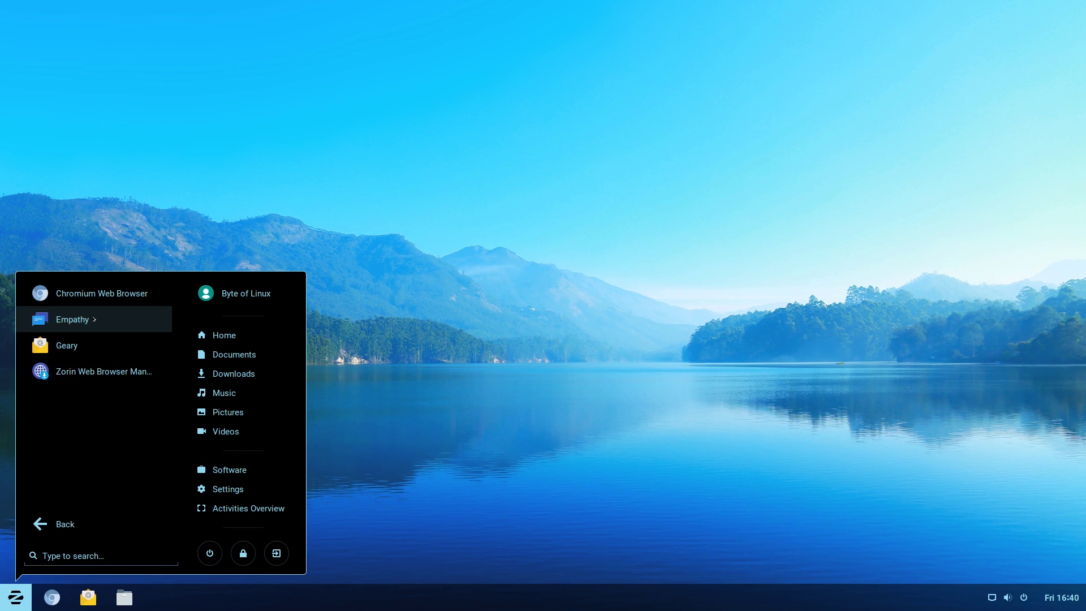
{"action": "left_click", "coordinate": [94, 320]}
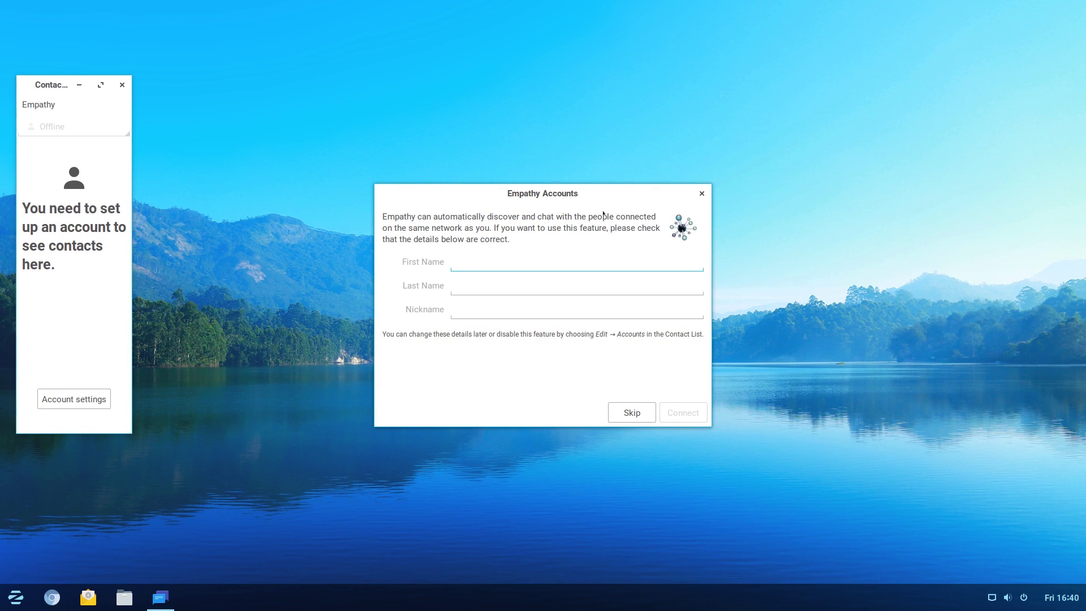
{"action": "left_click", "coordinate": [702, 194]}
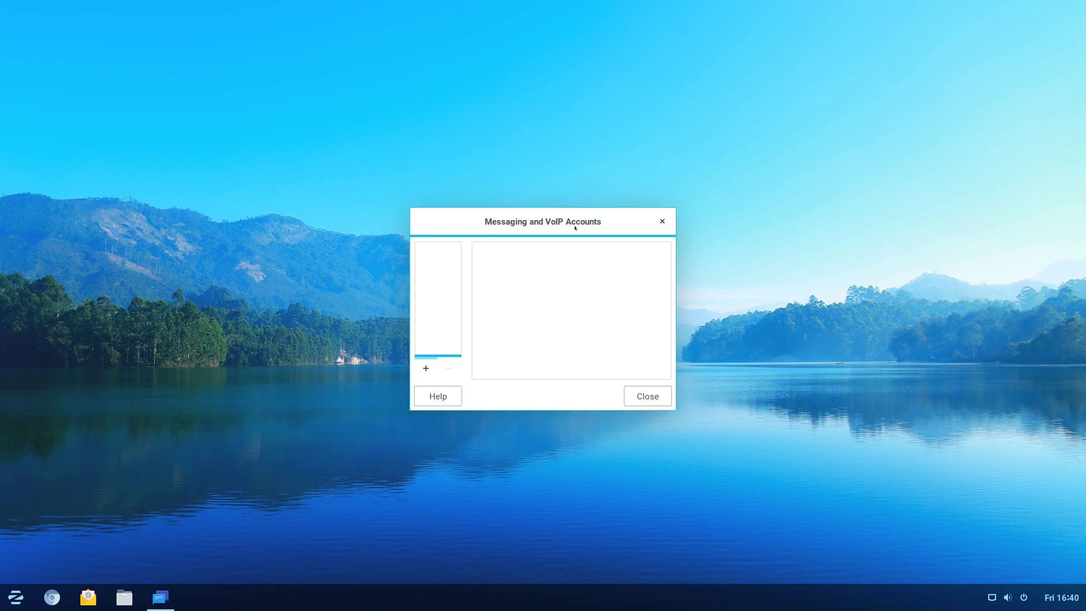
{"action": "left_click", "coordinate": [662, 221]}
{"action": "key", "text": "super"}
Step: Open and close the Calendar app, then browse the application menu's categories
{"action": "left_click", "coordinate": [55, 296]}
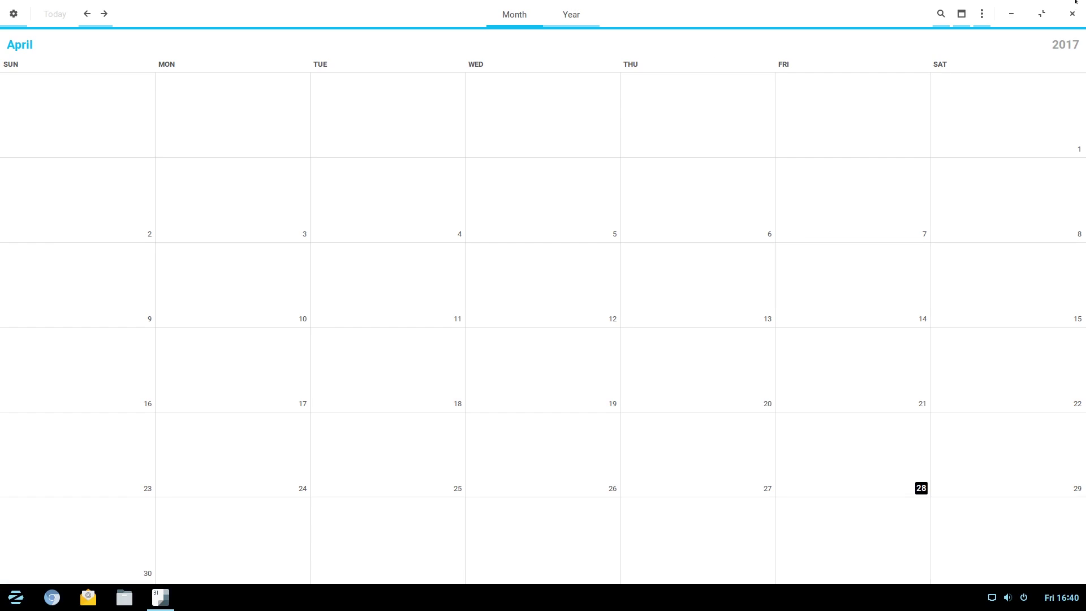
{"action": "left_click", "coordinate": [1072, 13]}
{"action": "key", "text": "super"}
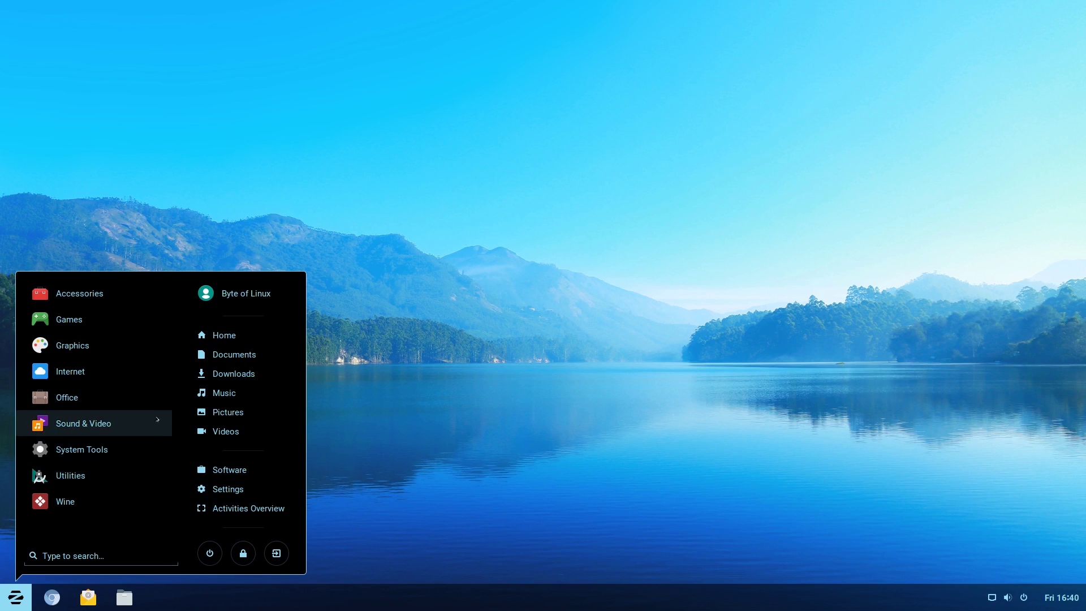
{"action": "left_click", "coordinate": [96, 371]}
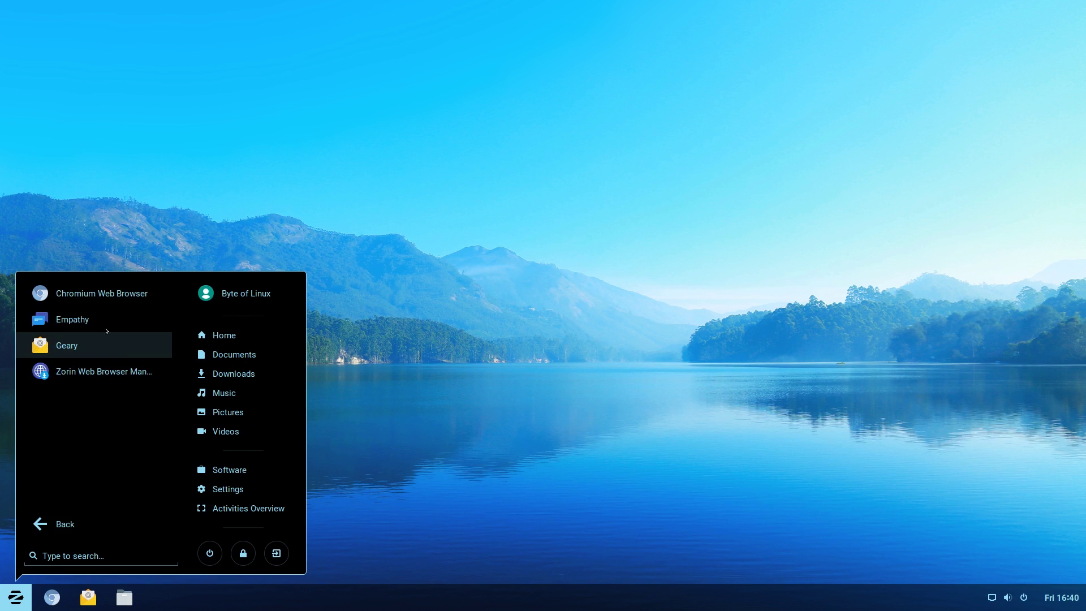
{"action": "left_click", "coordinate": [59, 524]}
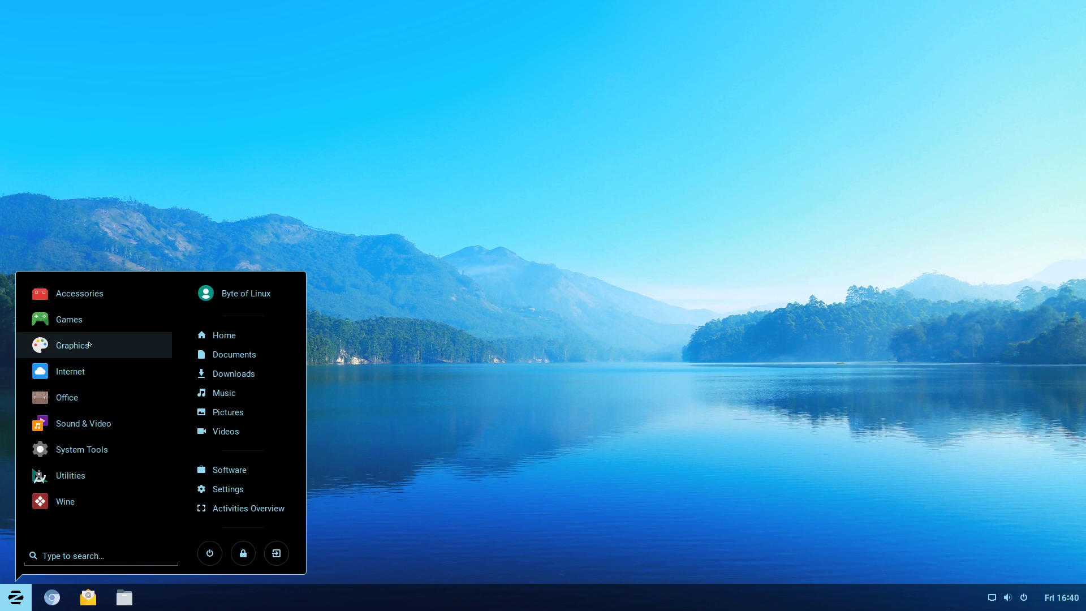
{"action": "left_click", "coordinate": [75, 373]}
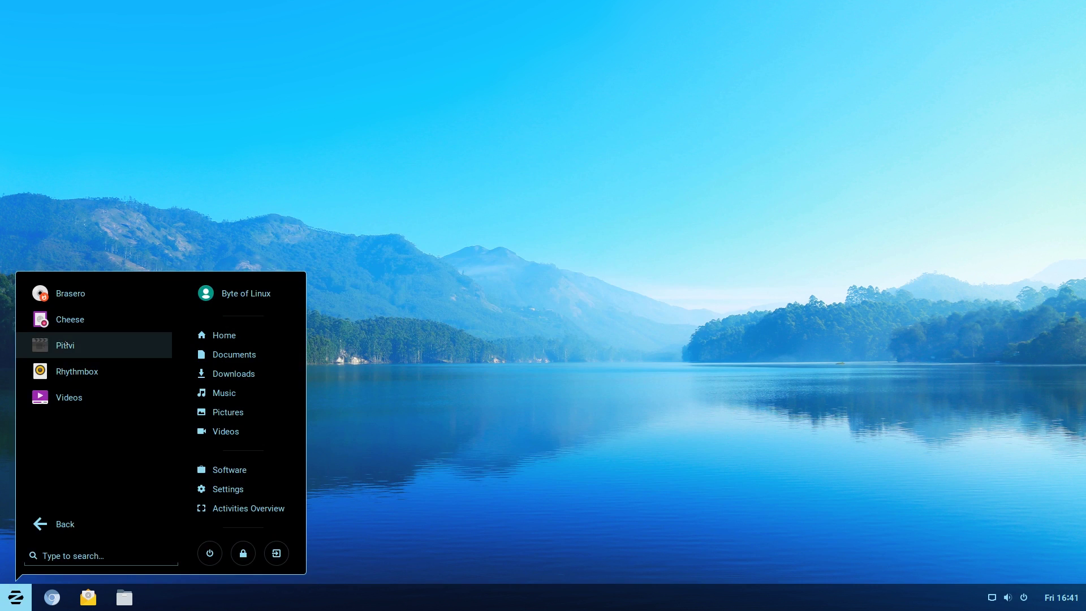
Step: Launch the Pitivi video editor and start a new empty project
{"action": "left_click", "coordinate": [63, 342]}
{"action": "left_click", "coordinate": [16, 597]}
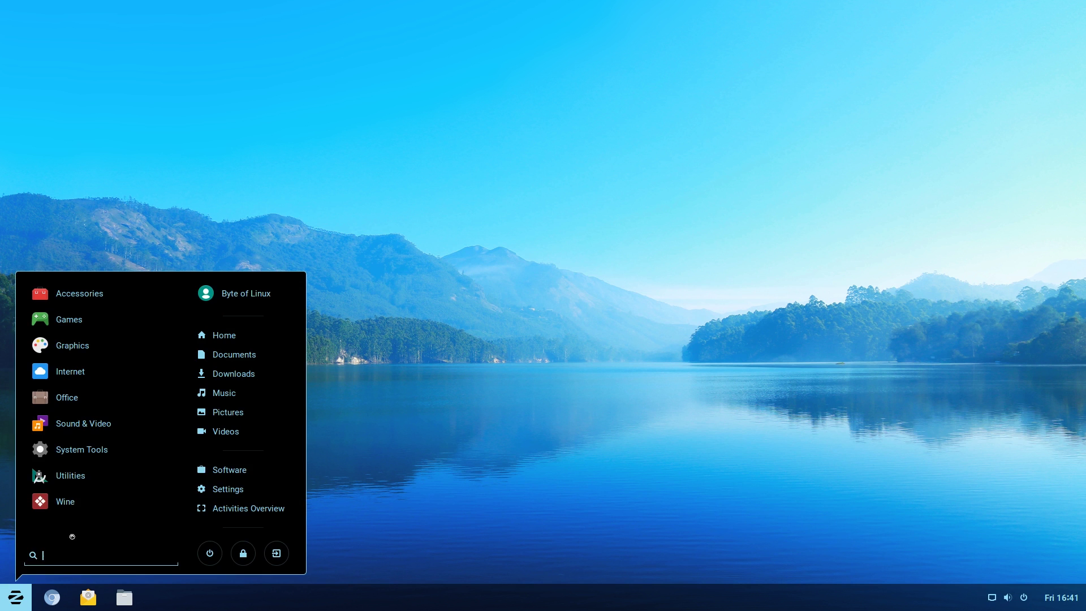
{"action": "left_click", "coordinate": [76, 427]}
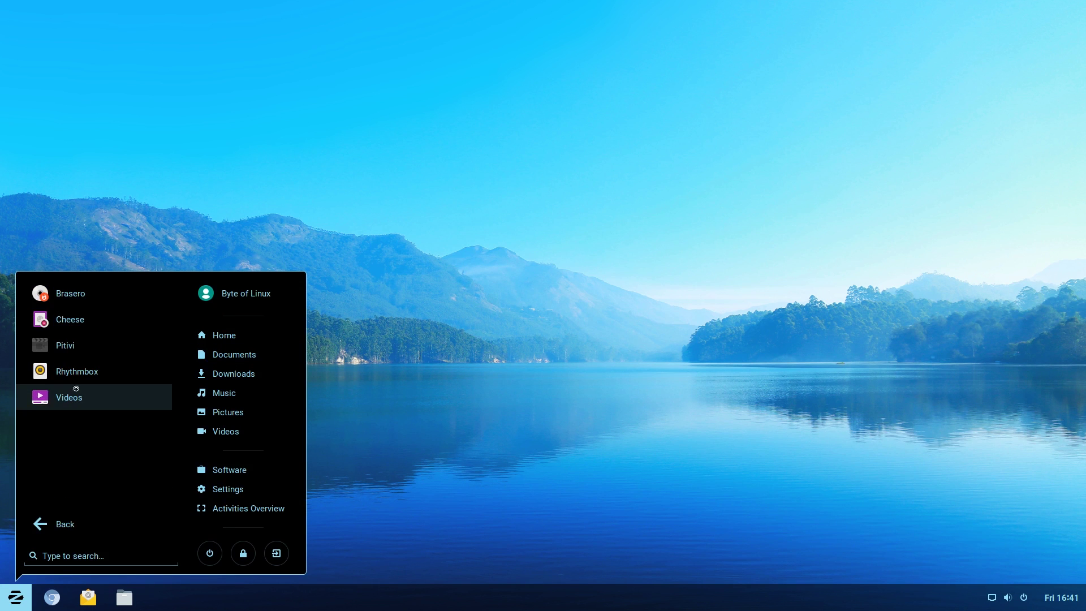
{"action": "left_click", "coordinate": [46, 396]}
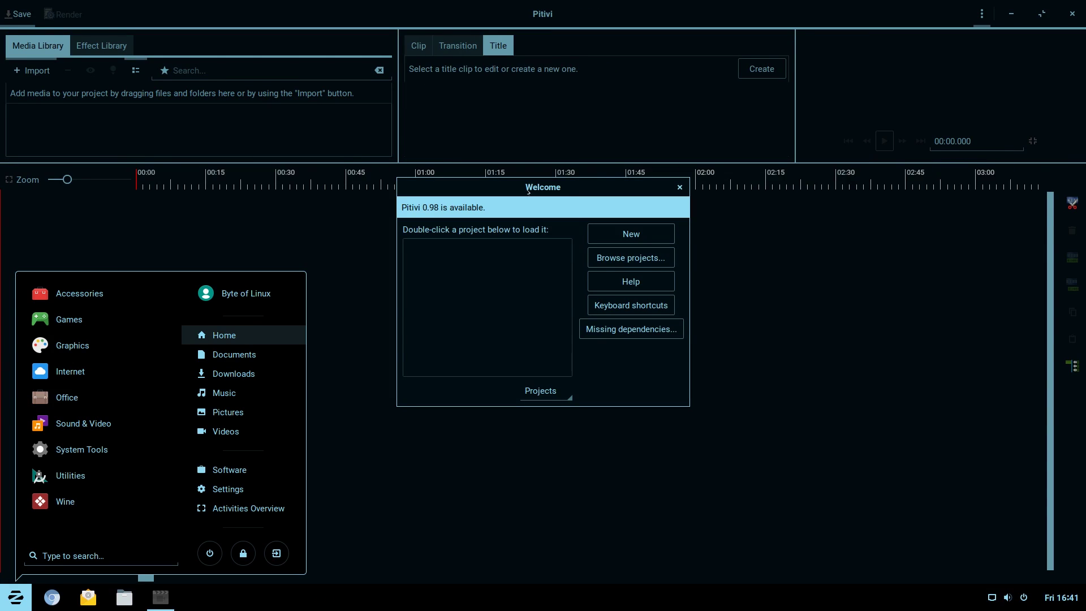
{"action": "left_click", "coordinate": [697, 182]}
{"action": "left_click", "coordinate": [680, 187]}
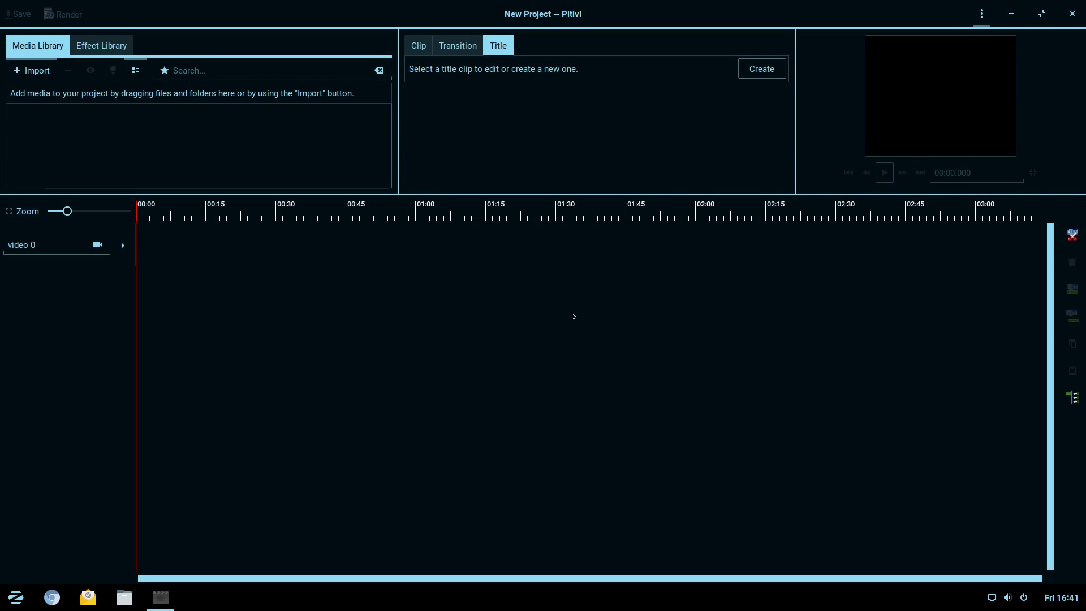
Step: Browse through Pitivi's Effect Library list of video effects
{"action": "left_click", "coordinate": [94, 48]}
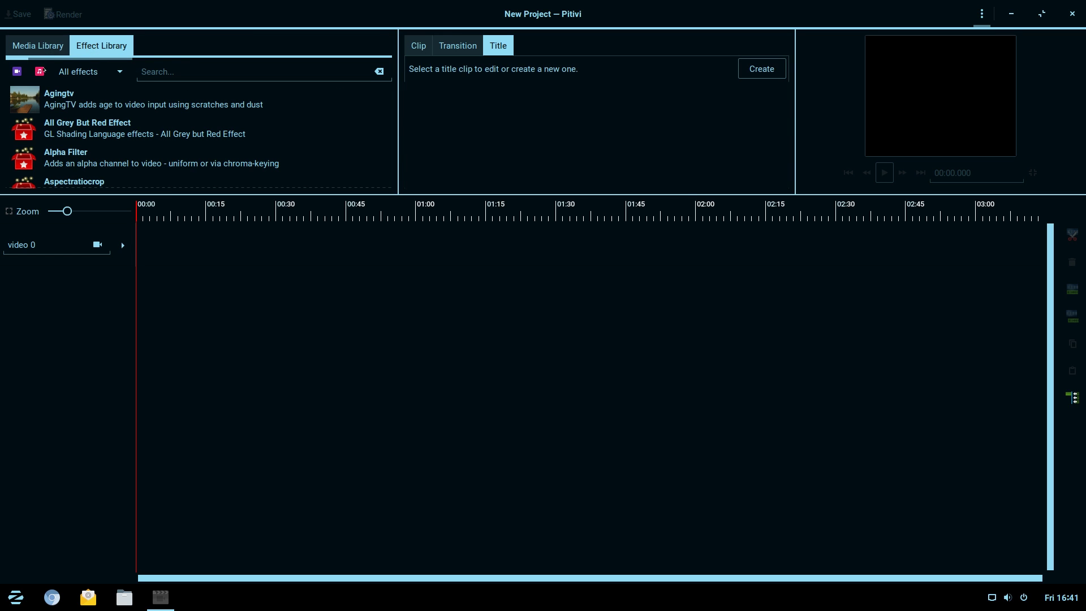
{"action": "scroll", "coordinate": [390, 111], "scroll_direction": "down", "scroll_amount": 5}
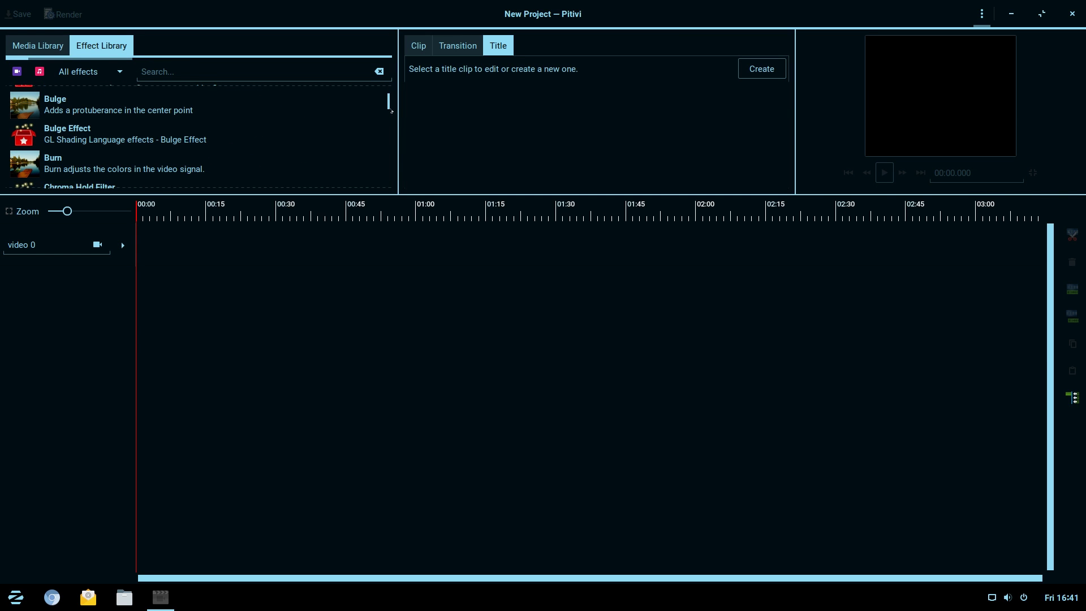
{"action": "left_click_drag", "start_coordinate": [389, 107], "coordinate": [387, 148]}
{"action": "scroll", "coordinate": [141, 148], "scroll_direction": "up", "scroll_amount": 15}
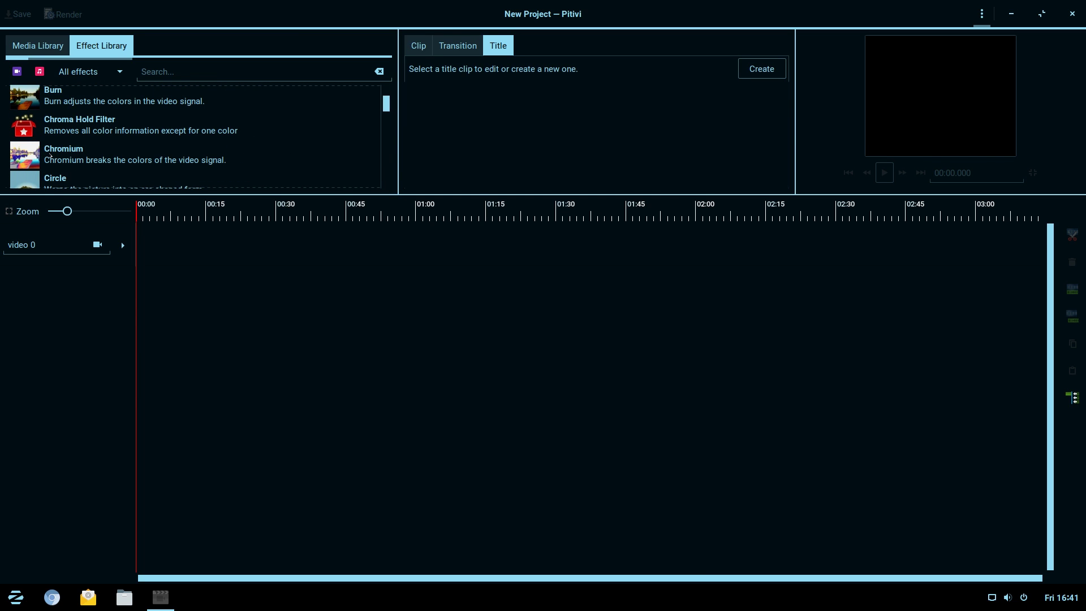
{"action": "scroll", "coordinate": [50, 156], "scroll_direction": "down", "scroll_amount": 15}
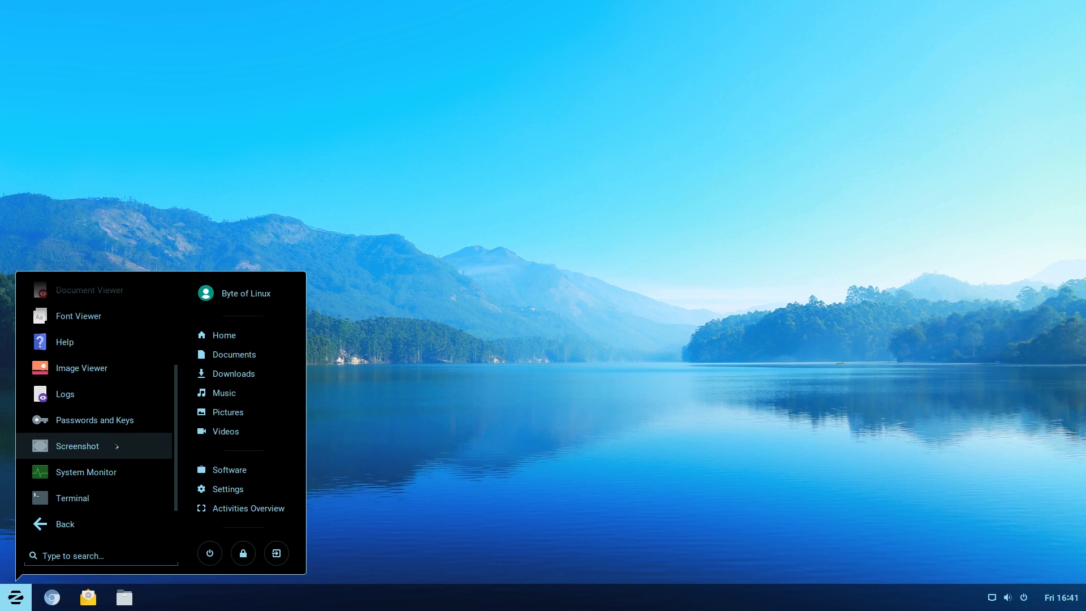
Step: Cancel the Screenshot tool and open the Wine C: drive in the file manager
{"action": "left_click", "coordinate": [113, 442]}
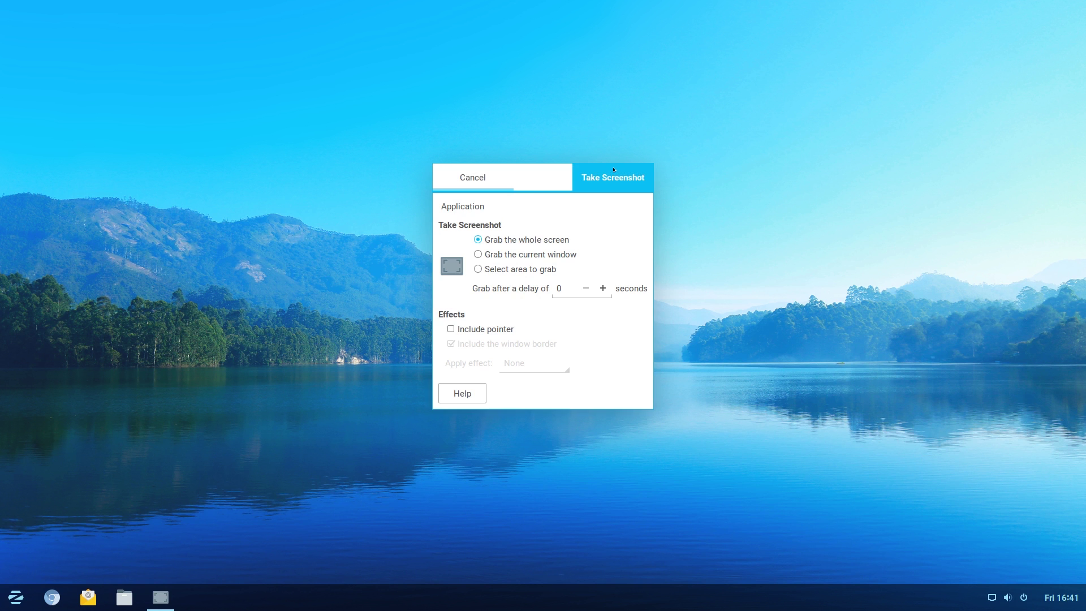
{"action": "left_click", "coordinate": [473, 177]}
{"action": "left_click", "coordinate": [16, 597]}
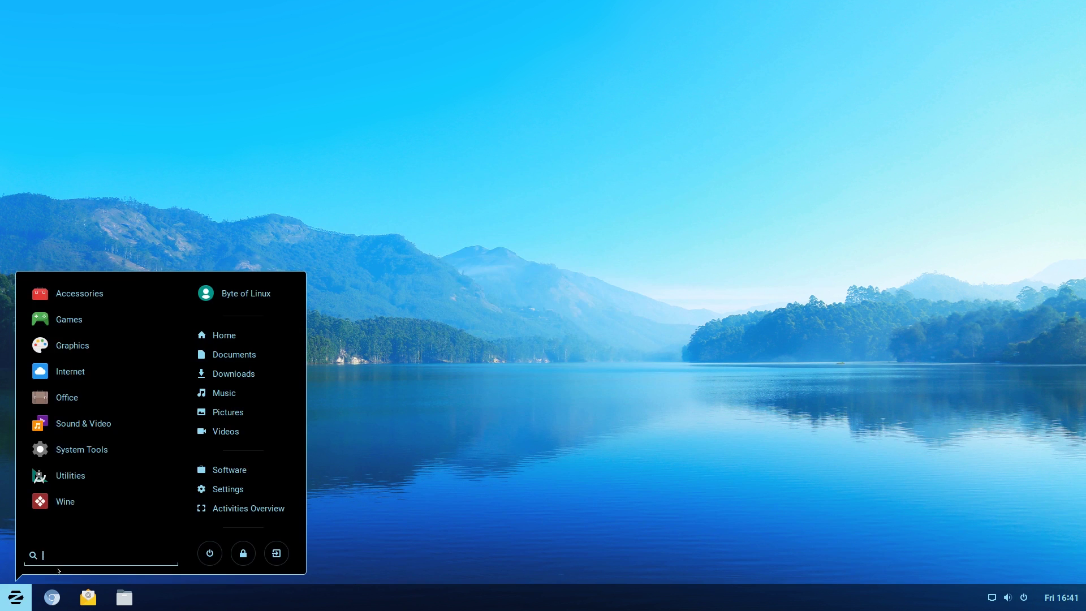
{"action": "left_click", "coordinate": [75, 502]}
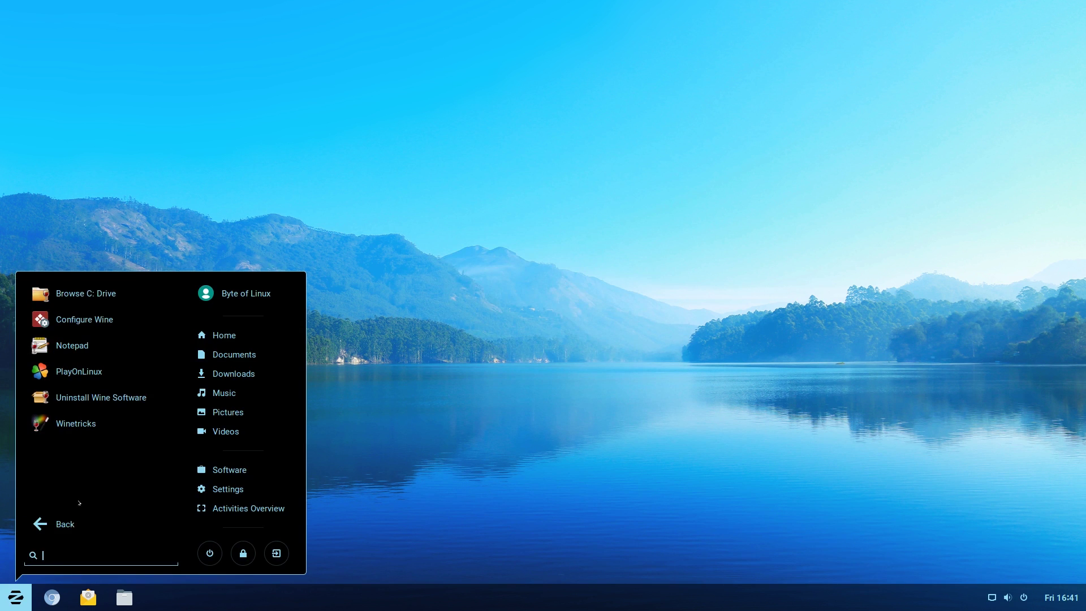
{"action": "left_click", "coordinate": [68, 295]}
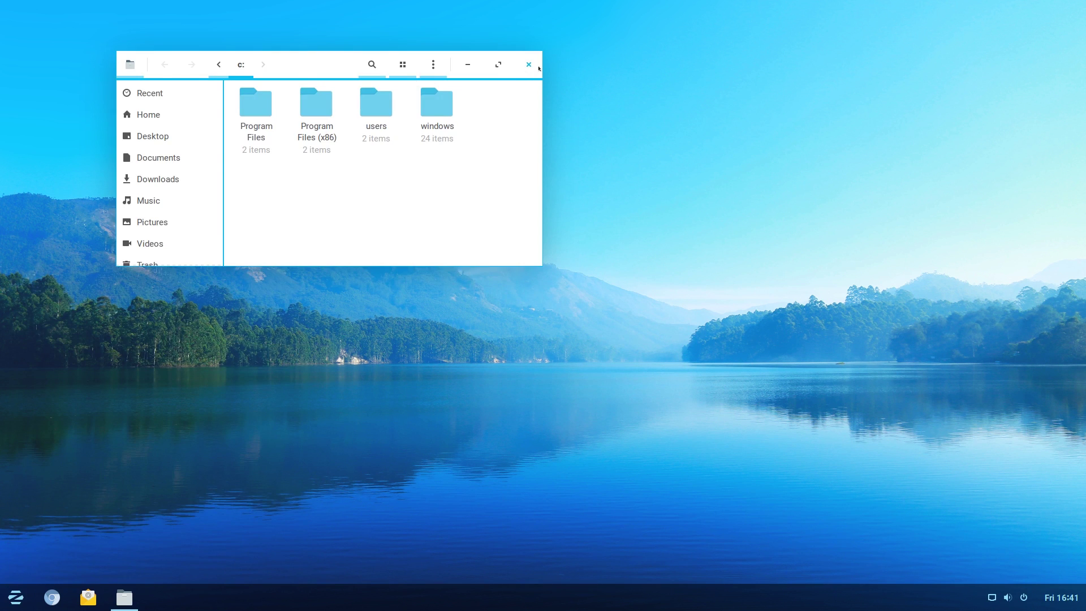
Step: Maximize the file manager, select and deselect the four C: drive folders, then close it
{"action": "left_click", "coordinate": [498, 65]}
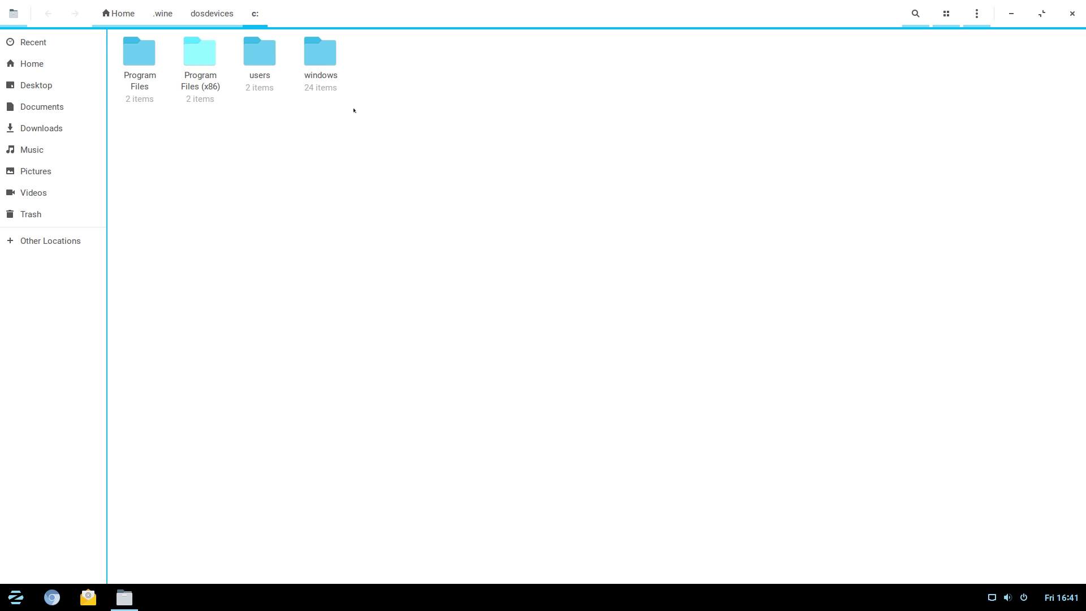
{"action": "left_click_drag", "start_coordinate": [481, 218], "coordinate": [113, 34]}
{"action": "left_click", "coordinate": [570, 285]}
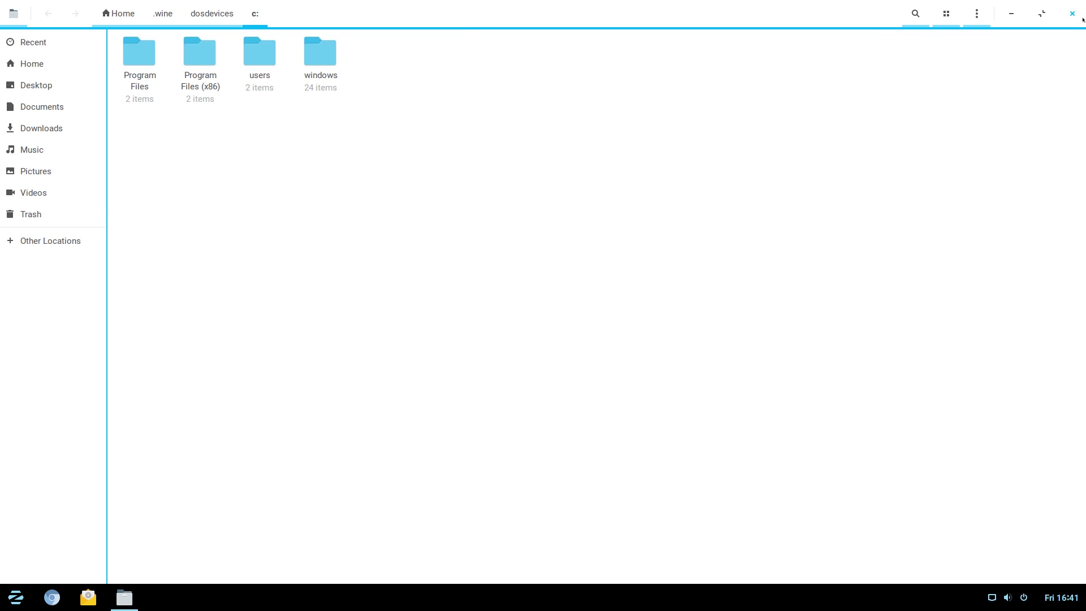
{"action": "left_click", "coordinate": [1072, 13]}
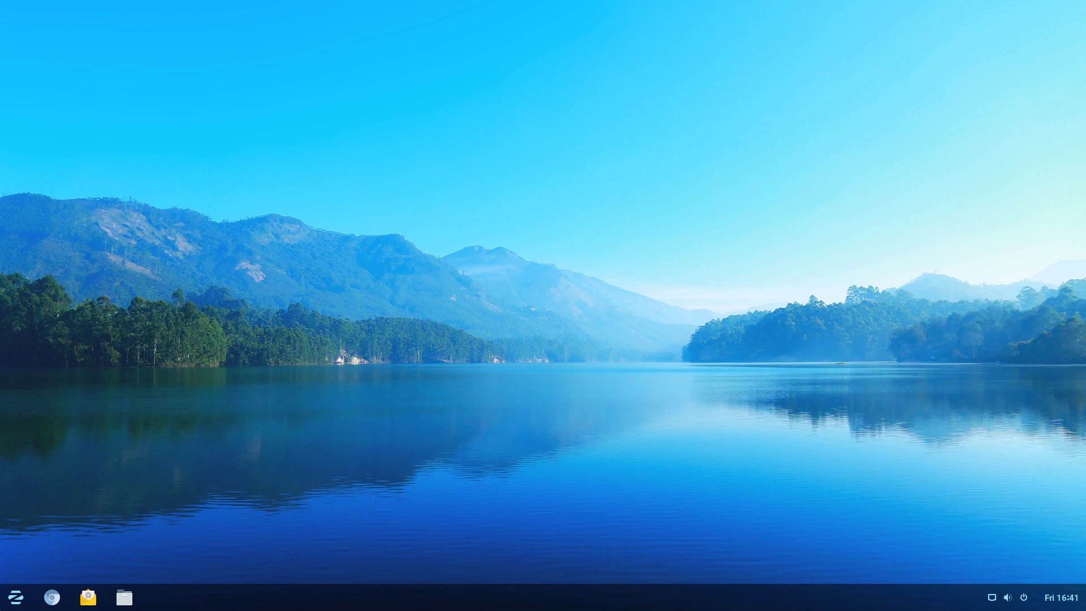
Step: Launch PlayOnLinux from the Wine apps, view its install menu, then quit it confirming all windows close
{"action": "left_click", "coordinate": [31, 601]}
{"action": "left_click", "coordinate": [57, 501]}
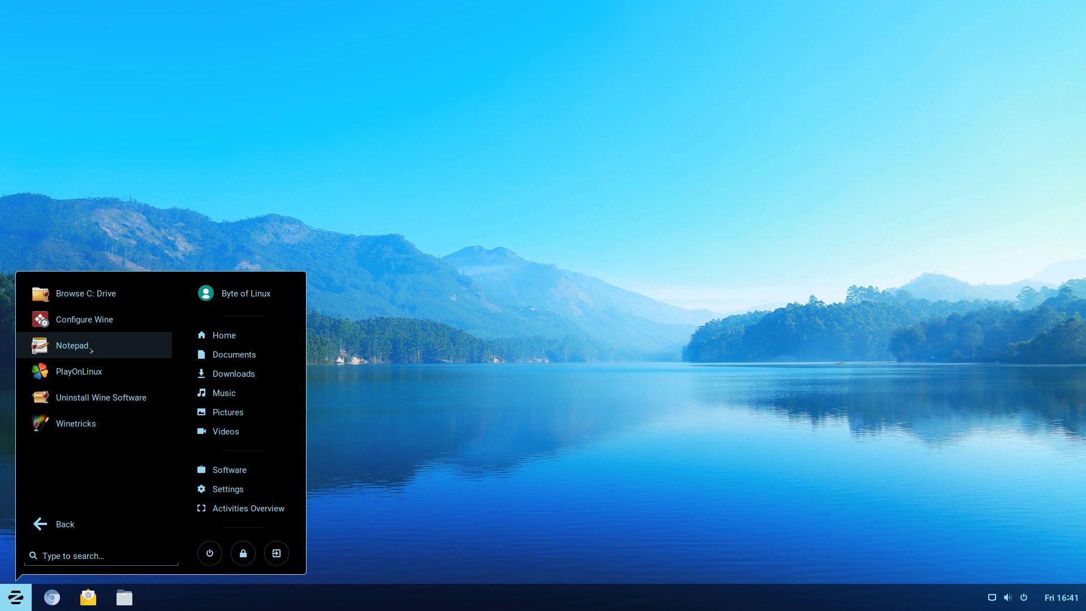
{"action": "left_click", "coordinate": [91, 378]}
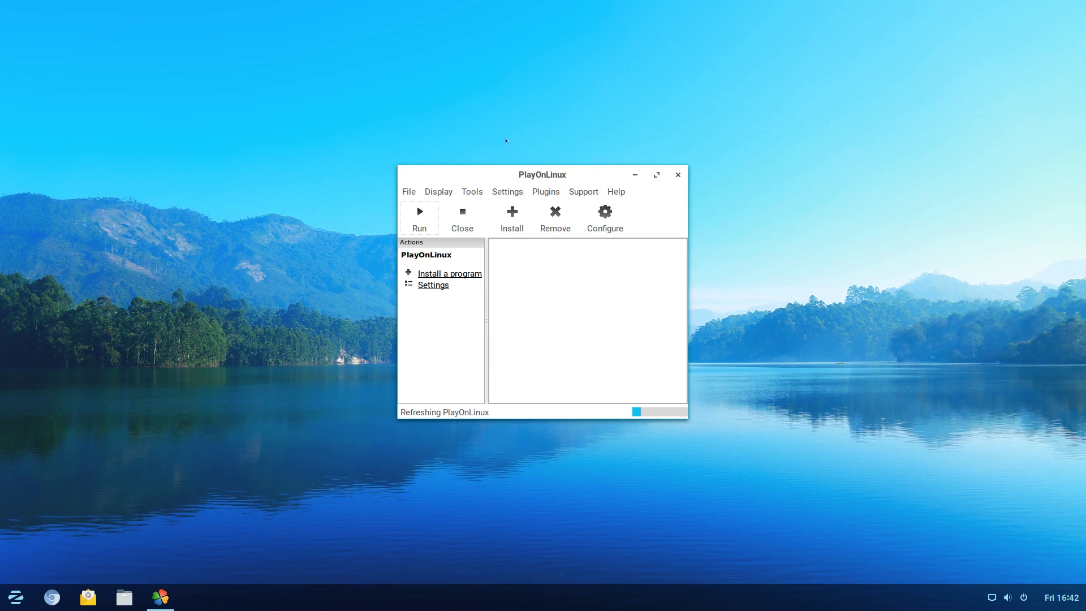
{"action": "left_click", "coordinate": [658, 175]}
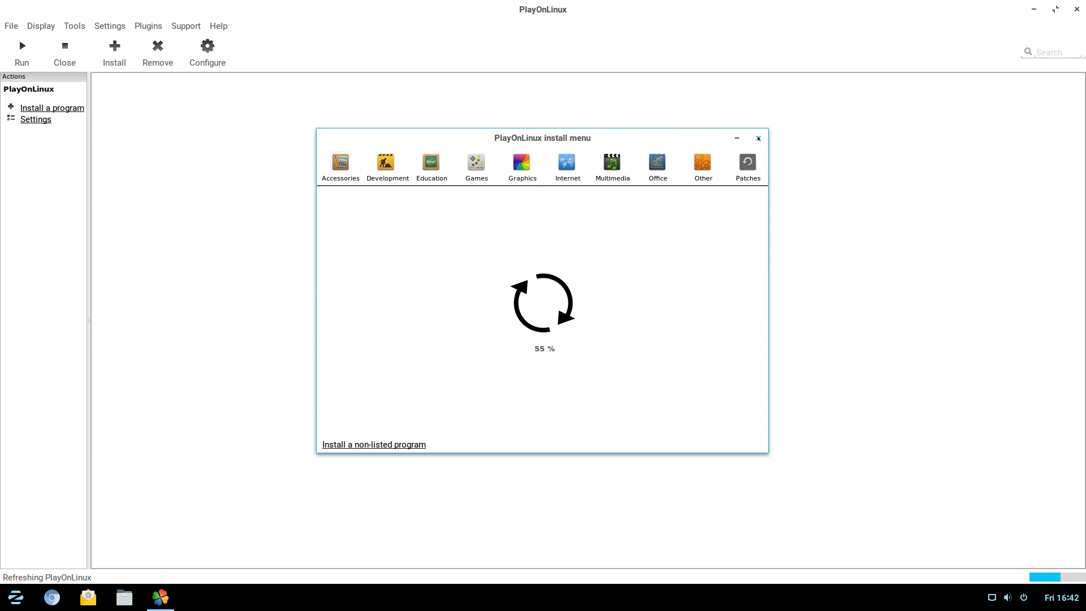
{"action": "left_click", "coordinate": [1053, 1]}
{"action": "key", "text": "alt+F4"}
{"action": "key", "text": "super"}
{"action": "left_click", "coordinate": [648, 317]}
Step: Launch Winetricks, choose Install a game, and scroll through the list of game packages
{"action": "key", "text": "super"}
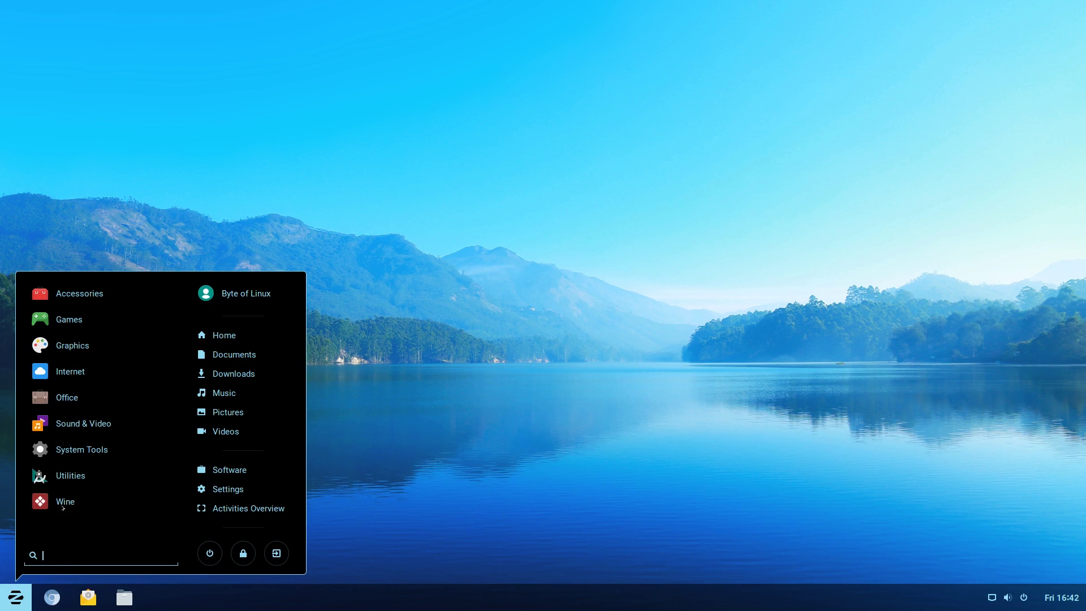
{"action": "left_click", "coordinate": [65, 501]}
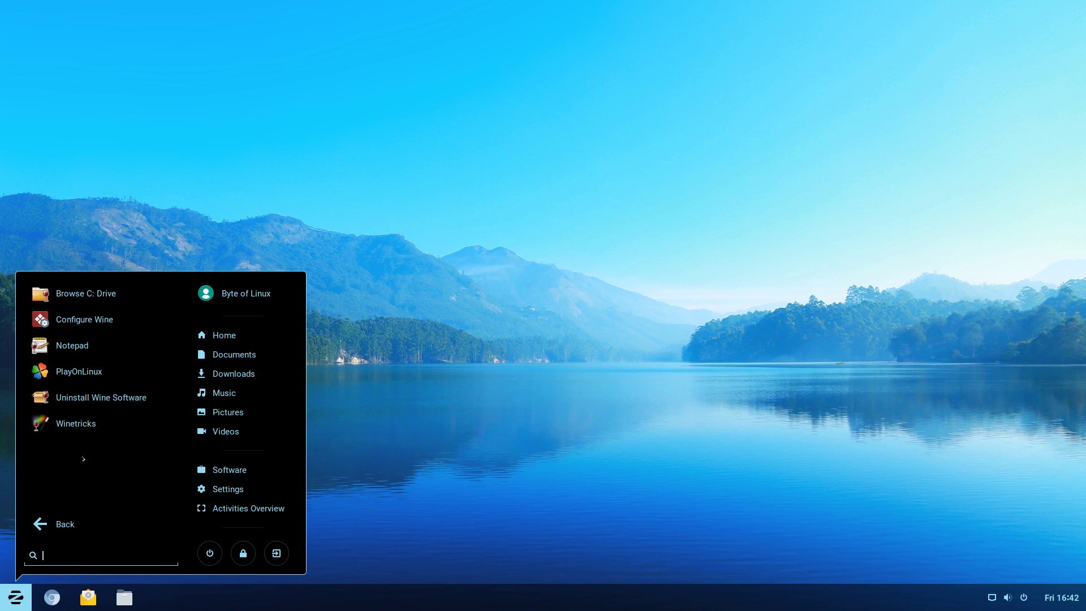
{"action": "left_click", "coordinate": [91, 418]}
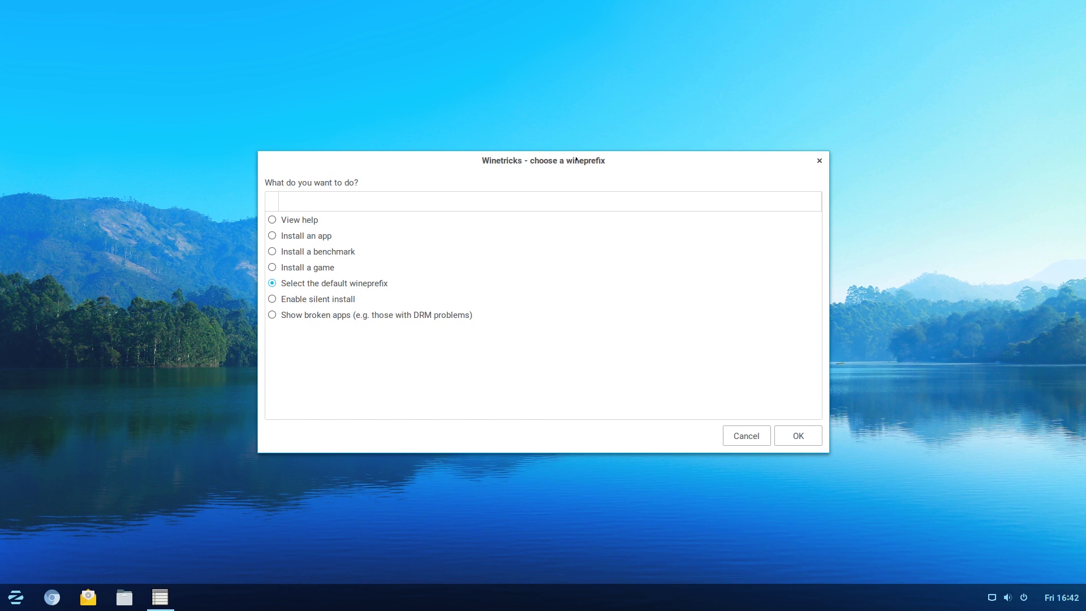
{"action": "left_click_drag", "start_coordinate": [561, 162], "coordinate": [574, 152]}
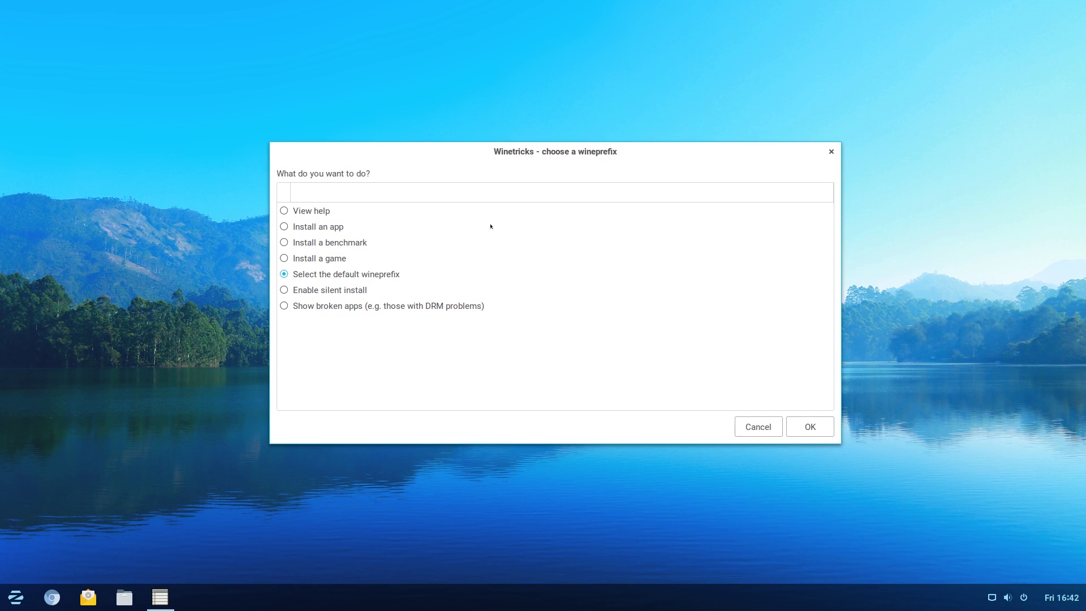
{"action": "left_click", "coordinate": [283, 259]}
{"action": "left_click", "coordinate": [813, 428]}
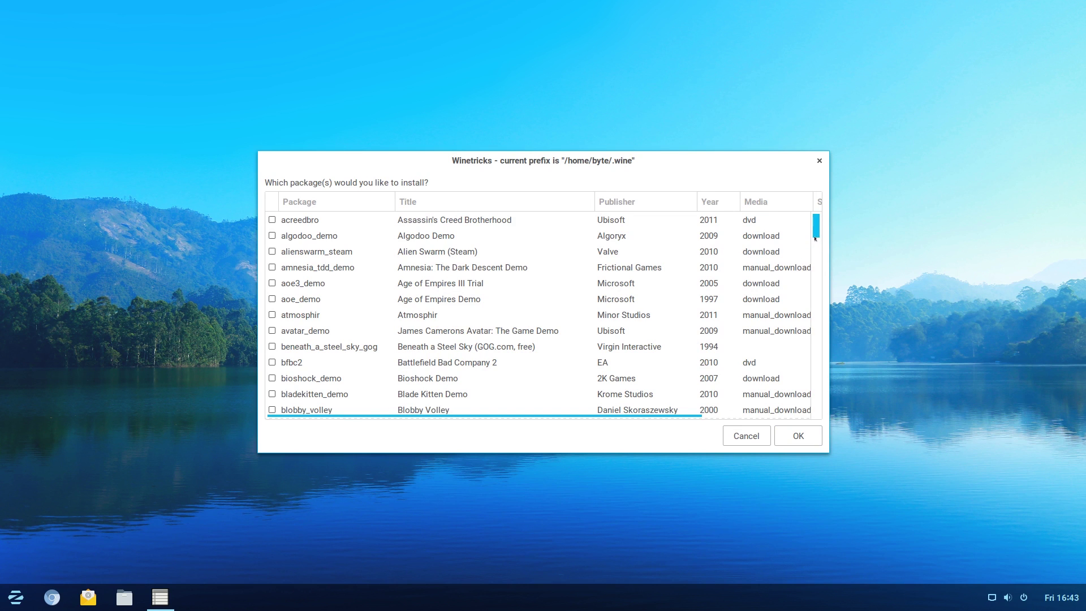
{"action": "scroll", "coordinate": [818, 265], "scroll_direction": "down", "scroll_amount": 3}
{"action": "left_click_drag", "start_coordinate": [818, 264], "coordinate": [805, 423]}
{"action": "scroll", "coordinate": [803, 339], "scroll_direction": "up", "scroll_amount": 20}
Step: Close the leftover Winetricks dialogs, launch Wine Notepad and move it to the screen centre
{"action": "left_click", "coordinate": [819, 161]}
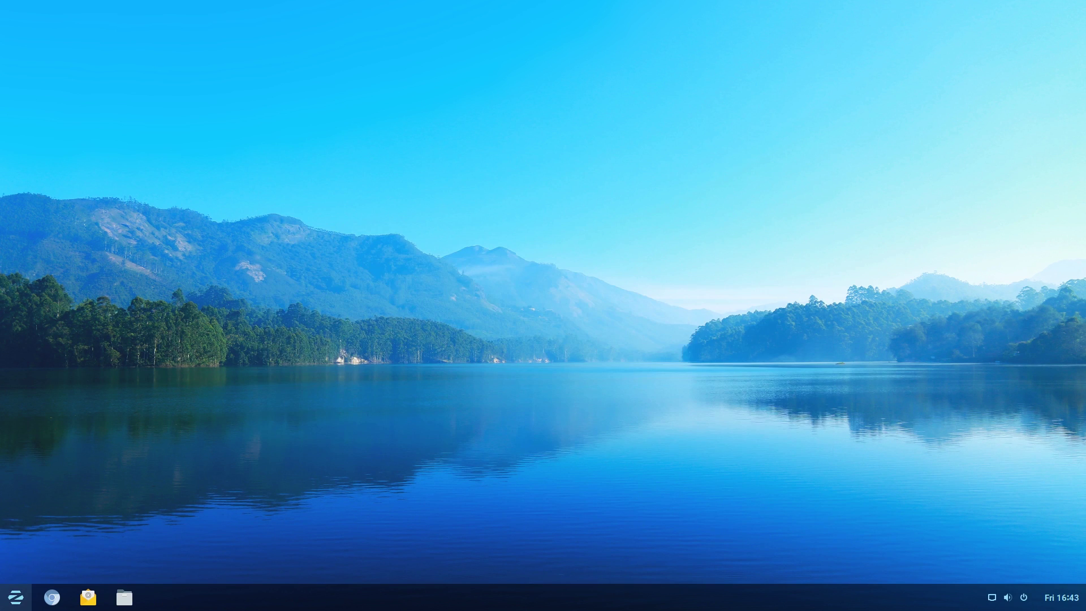
{"action": "left_click", "coordinate": [16, 598]}
{"action": "left_click", "coordinate": [49, 504]}
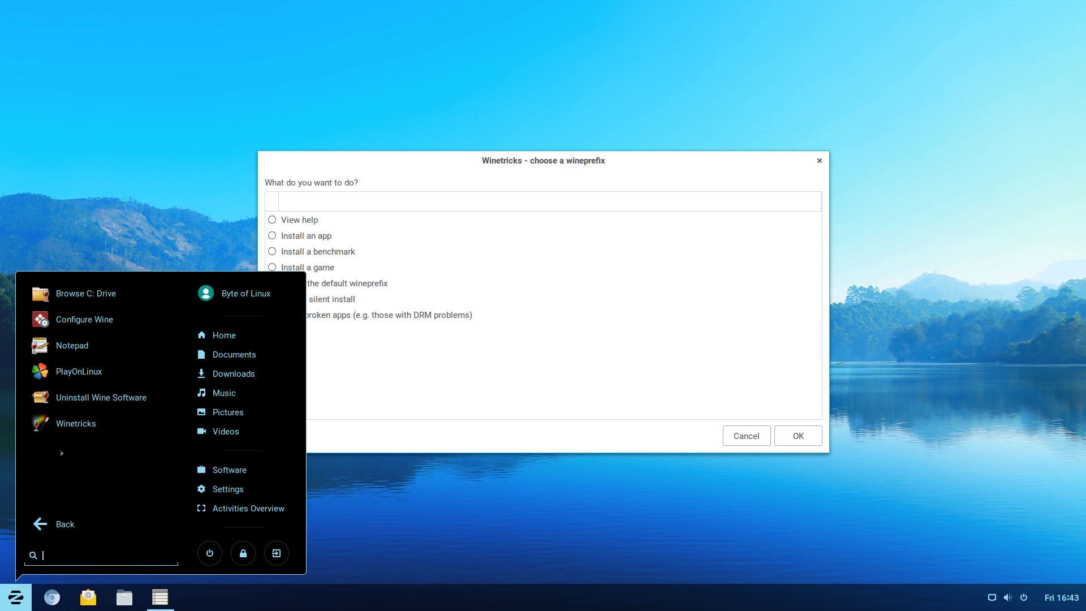
{"action": "left_click", "coordinate": [96, 348]}
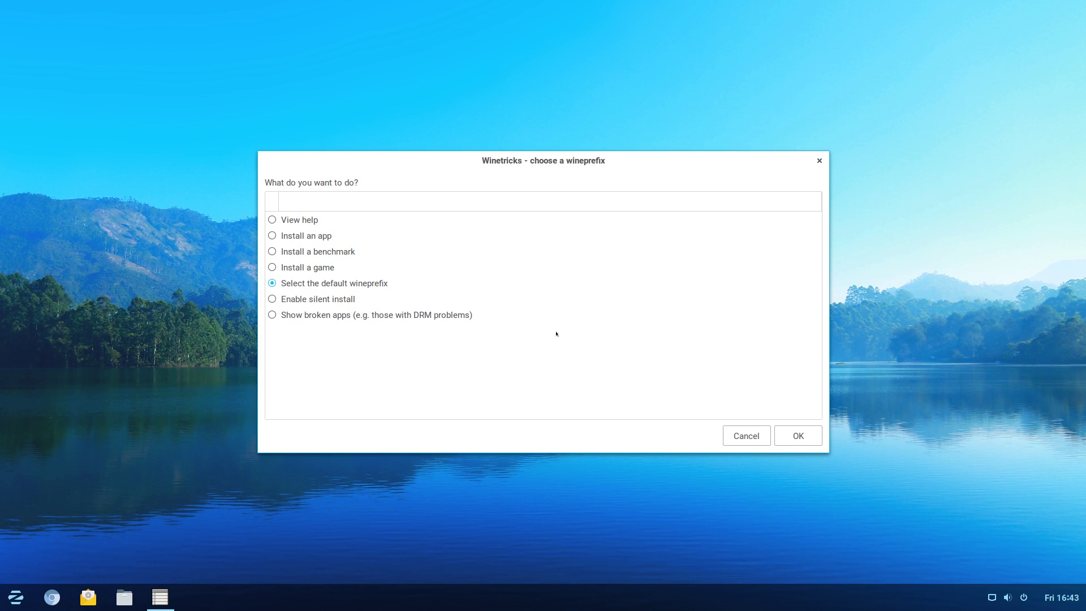
{"action": "left_click", "coordinate": [819, 161]}
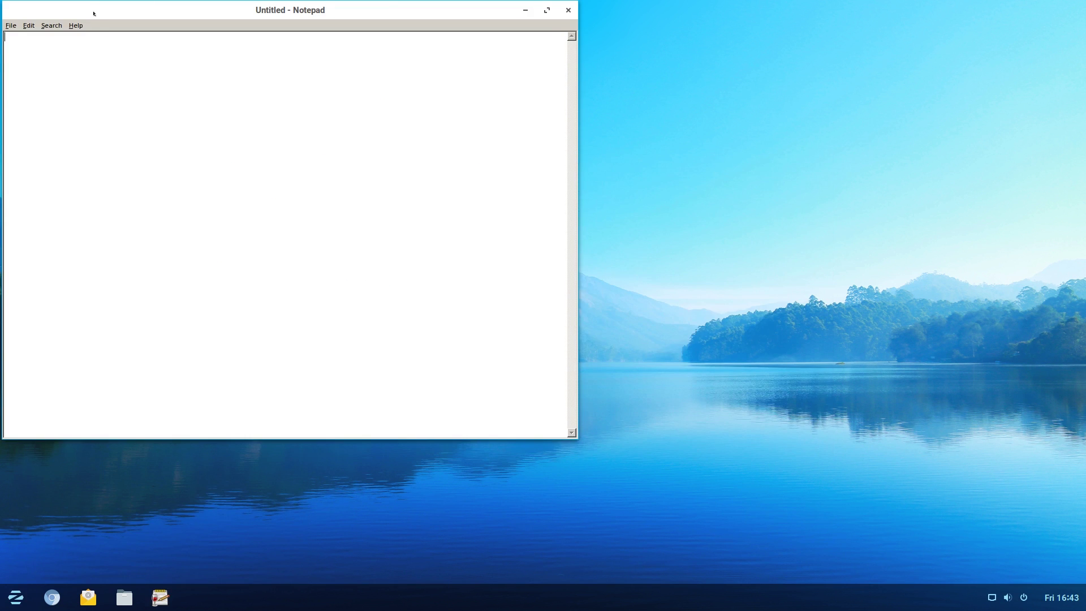
{"action": "left_click_drag", "start_coordinate": [94, 13], "coordinate": [447, 125]}
Step: Type the test text 'fdasdfasdf' into Notepad
{"action": "left_click", "coordinate": [364, 137]}
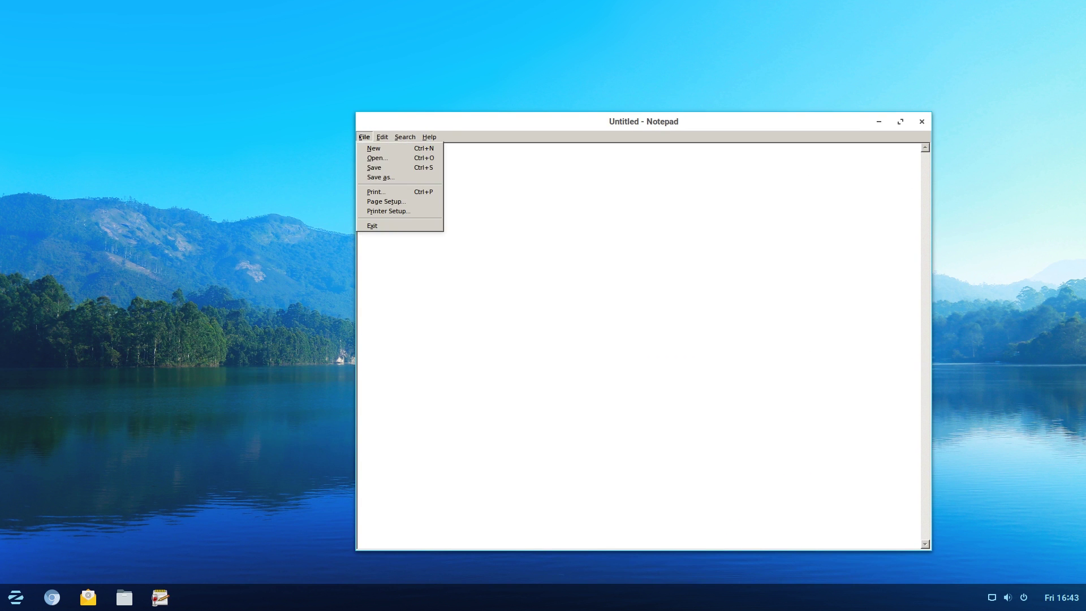
{"action": "left_click", "coordinate": [490, 219]}
{"action": "type", "text": "fdasdfasdf"}
Step: Browse Notepad's File, Edit, Search and Help menus, then close it without saving
{"action": "left_click", "coordinate": [364, 137]}
{"action": "left_click", "coordinate": [379, 137]}
{"action": "key", "text": "alt+f"}
{"action": "key", "text": "Down"}
{"action": "key", "text": "Down"}
{"action": "key", "text": "Down"}
{"action": "key", "text": "Down"}
{"action": "key", "text": "Down"}
{"action": "key", "text": "Down"}
{"action": "key", "text": "Down"}
{"action": "key", "text": "Down"}
{"action": "key", "text": "Down"}
{"action": "key", "text": "Escape"}
{"action": "key", "text": "Right"}
{"action": "key", "text": "Down"}
{"action": "key", "text": "Right"}
{"action": "key", "text": "Right"}
{"action": "left_click", "coordinate": [764, 162]}
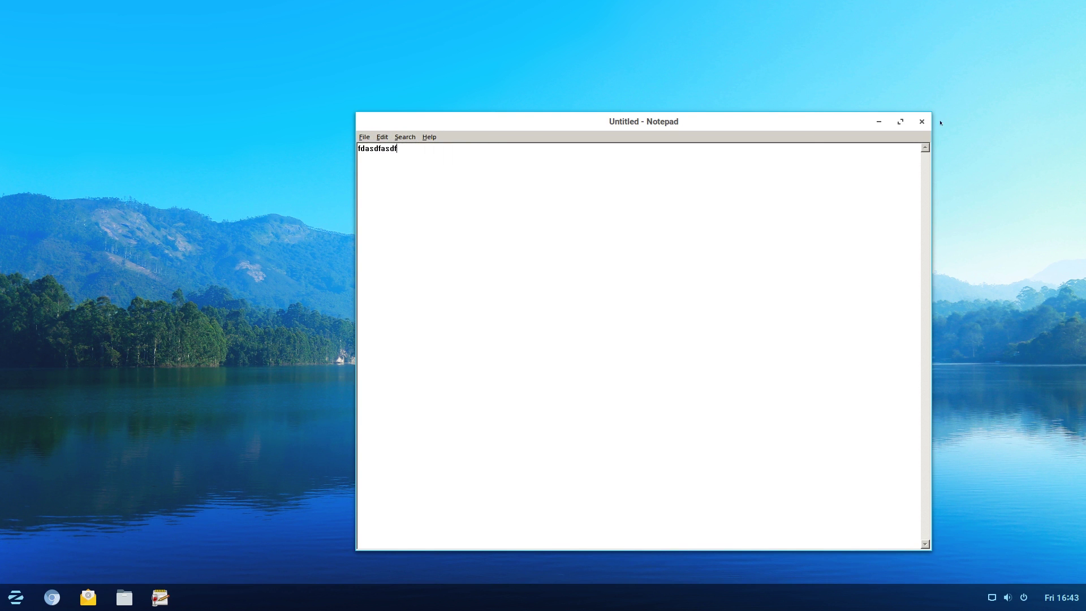
{"action": "left_click", "coordinate": [921, 122]}
{"action": "left_click", "coordinate": [542, 313]}
Step: Launch Zorin Appearance from the System Tools category
{"action": "left_click", "coordinate": [15, 597]}
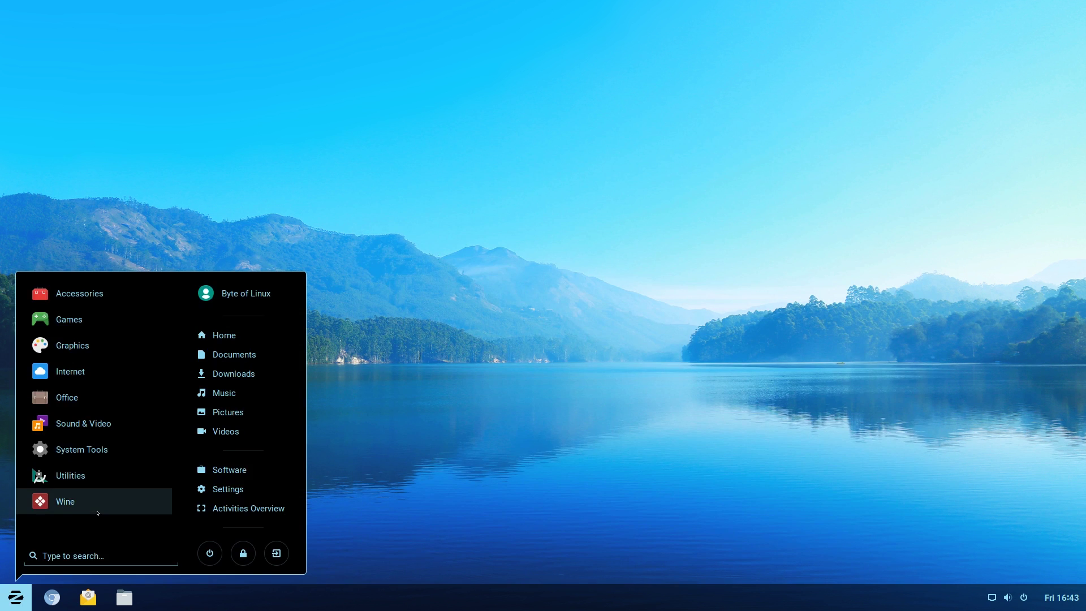
{"action": "left_click", "coordinate": [65, 502]}
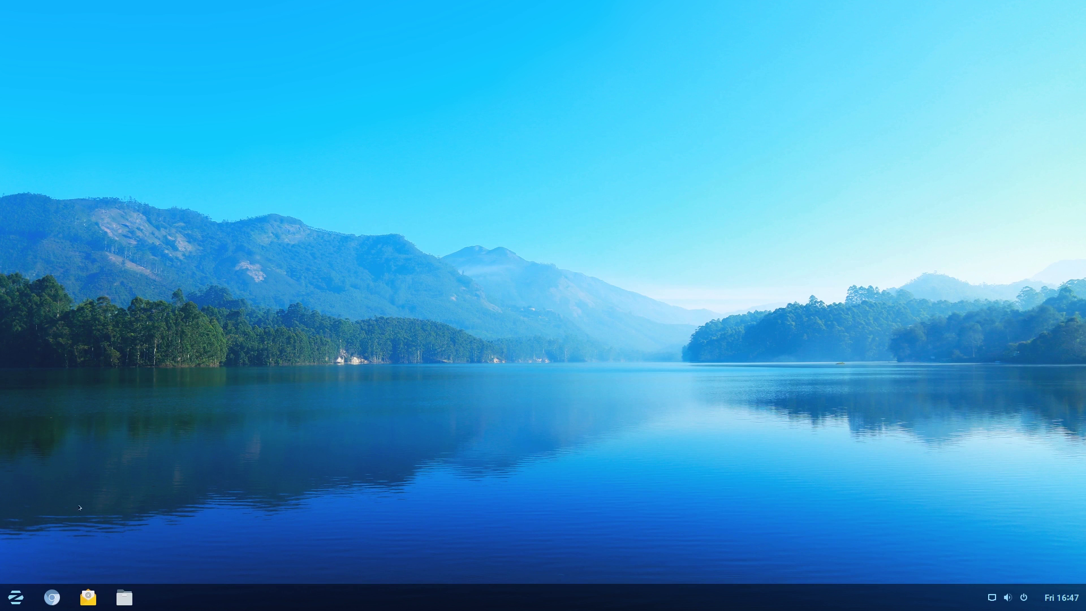
{"action": "left_click", "coordinate": [3, 598]}
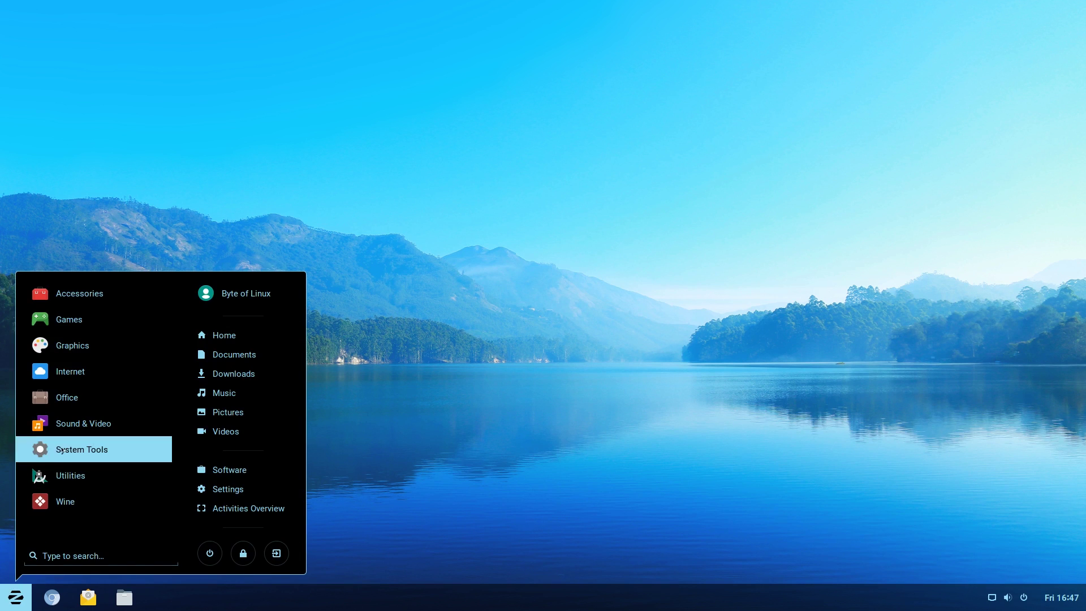
{"action": "left_click", "coordinate": [85, 447]}
{"action": "scroll", "coordinate": [97, 429], "scroll_direction": "down", "scroll_amount": 4}
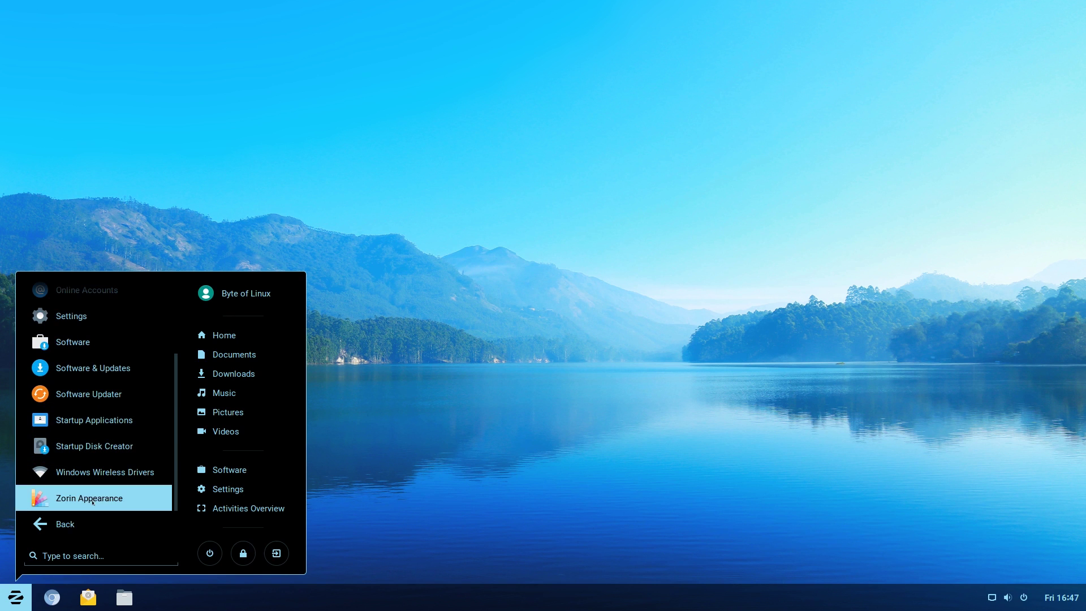
{"action": "left_click", "coordinate": [93, 500]}
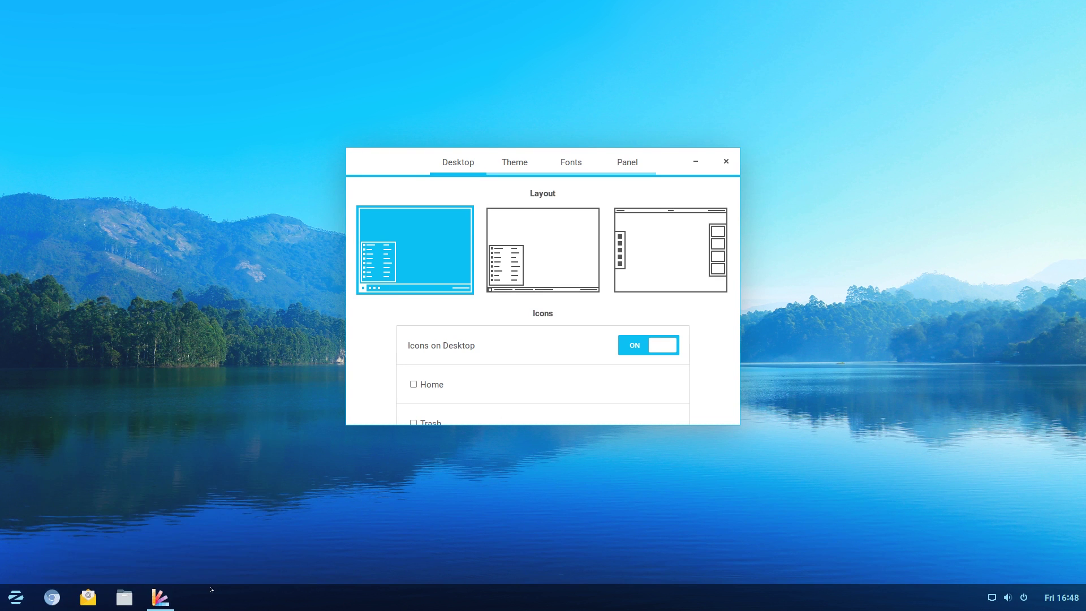
Step: Try the second layout, then switch to the top-bar desktop layout and check the activities overview
{"action": "left_click", "coordinate": [530, 272]}
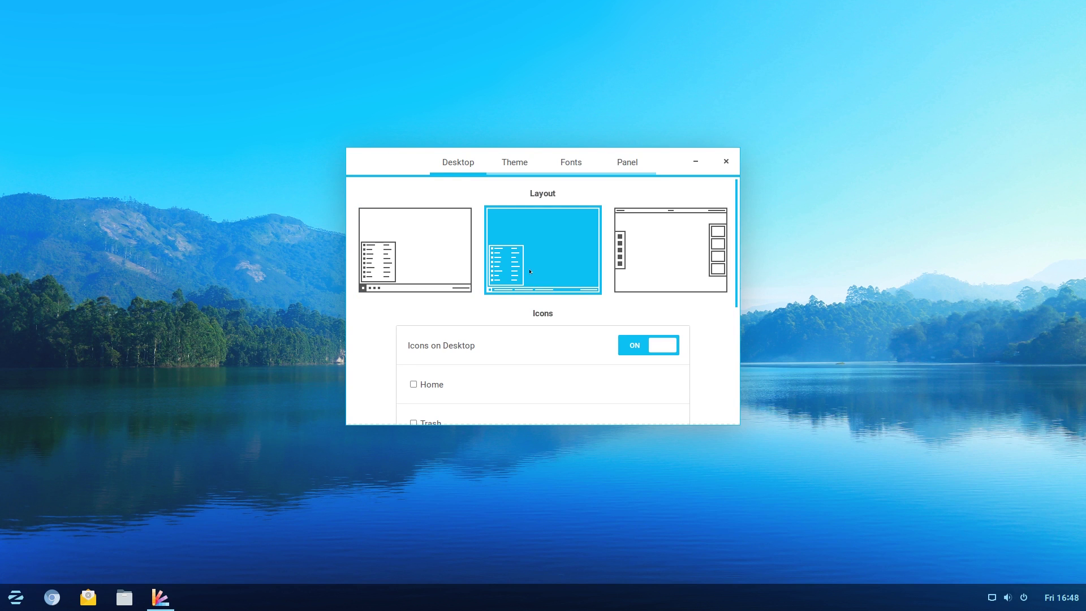
{"action": "left_click", "coordinate": [677, 232]}
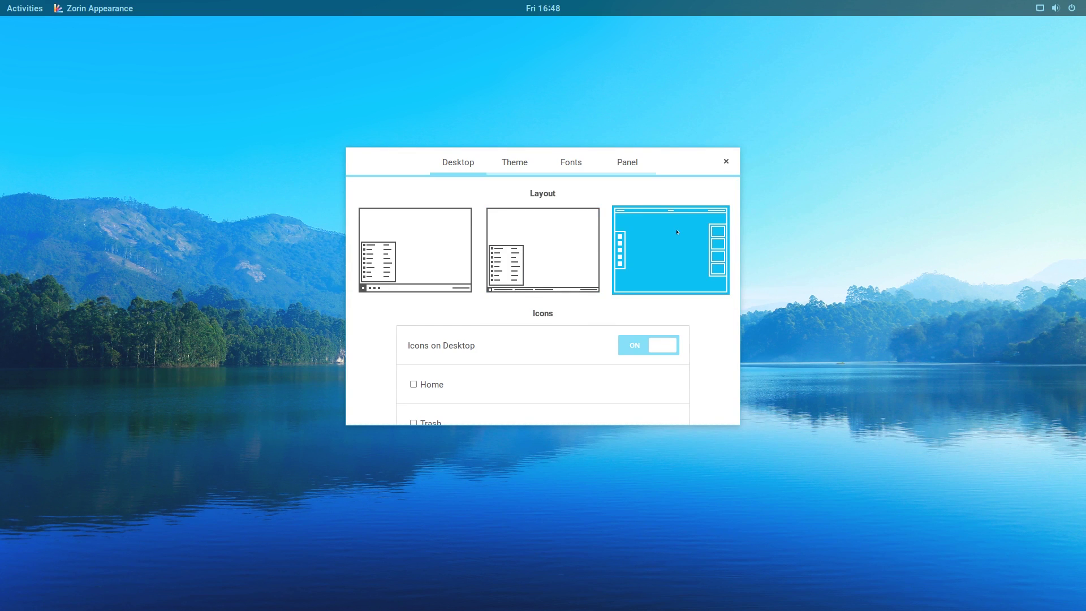
{"action": "left_click", "coordinate": [2, 3]}
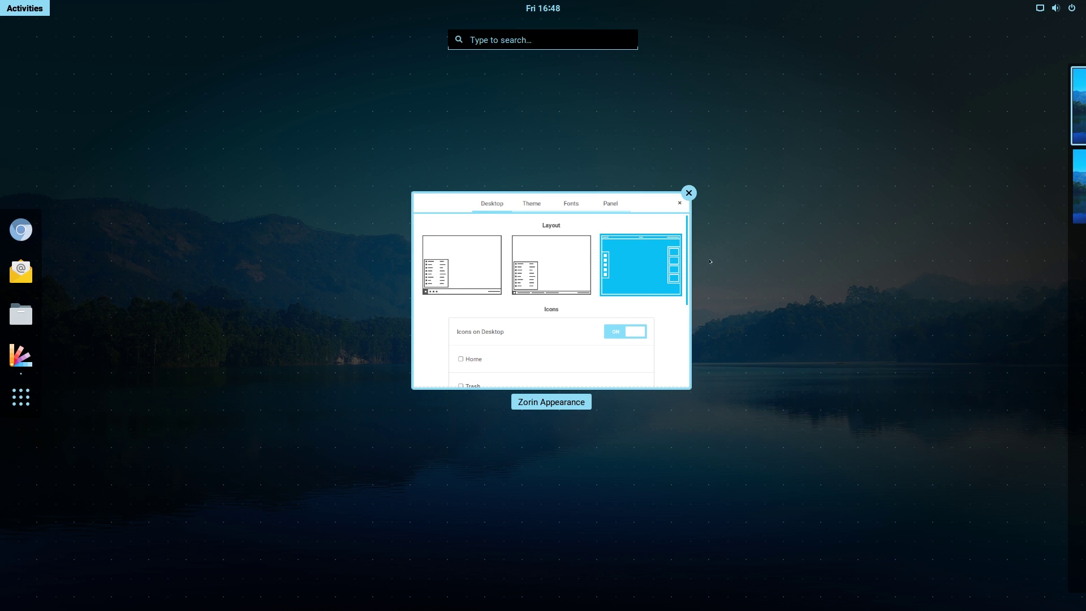
{"action": "left_click", "coordinate": [545, 270]}
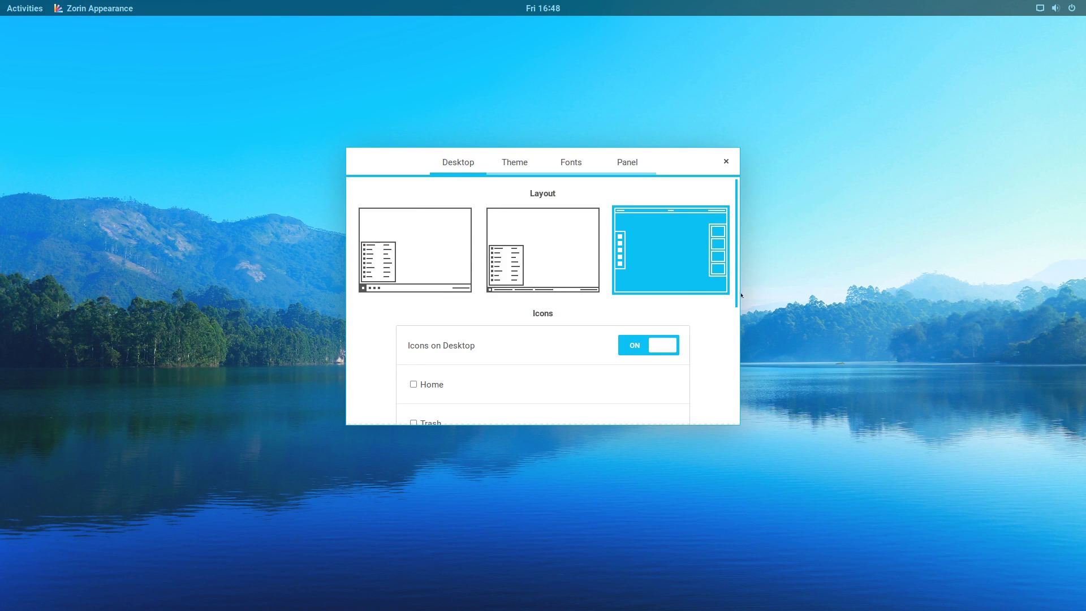
Step: Show the Home folder and Trash icons on the desktop
{"action": "scroll", "coordinate": [703, 298], "scroll_direction": "down", "scroll_amount": 3}
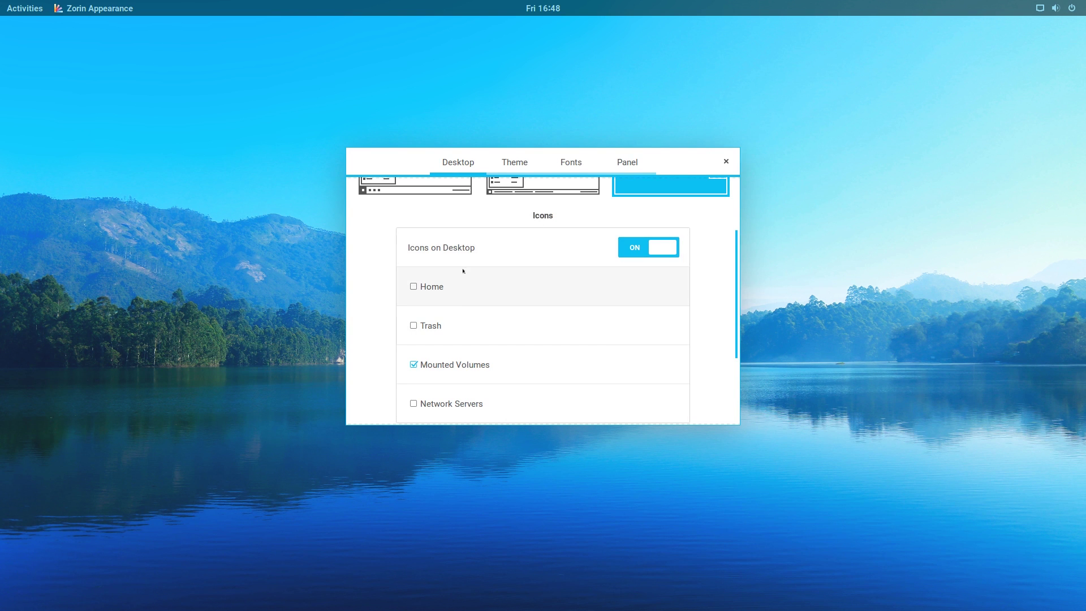
{"action": "left_click", "coordinate": [422, 285]}
{"action": "left_click", "coordinate": [415, 325]}
Step: Keep the titlebar buttons on the right and turn desktop animations off
{"action": "scroll", "coordinate": [662, 352], "scroll_direction": "down", "scroll_amount": 3}
{"action": "scroll", "coordinate": [660, 358], "scroll_direction": "down", "scroll_amount": 1}
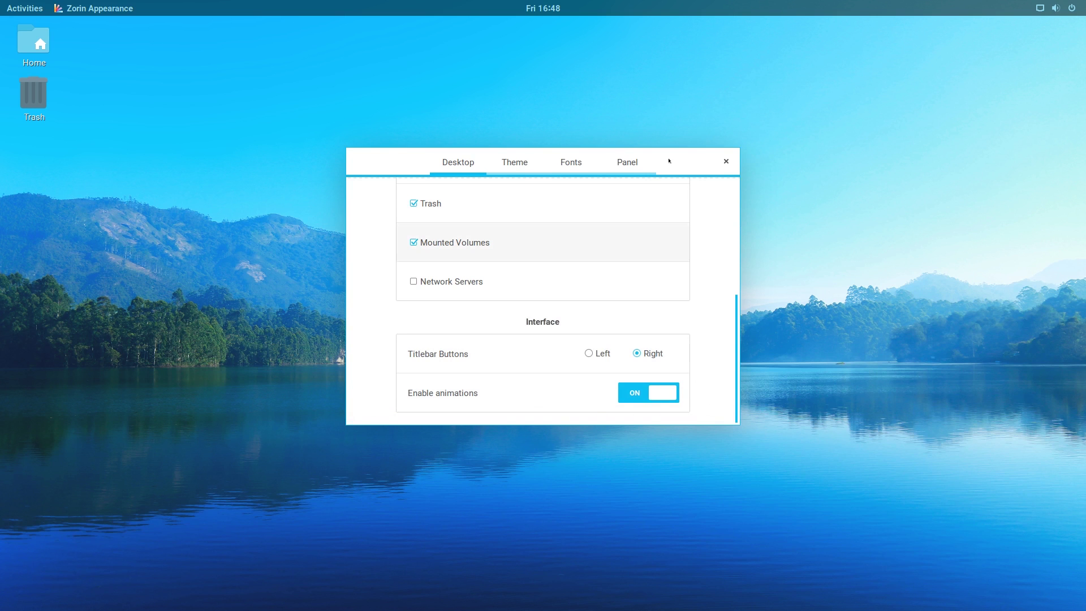
{"action": "left_click_drag", "start_coordinate": [669, 158], "coordinate": [735, 216]}
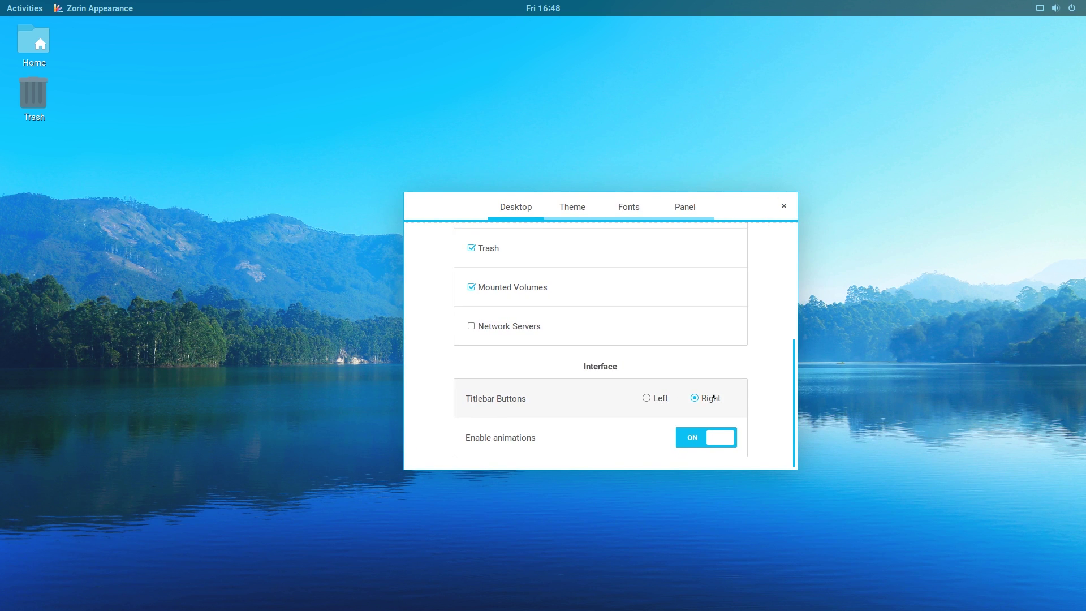
{"action": "left_click", "coordinate": [647, 398]}
{"action": "left_click", "coordinate": [695, 397]}
{"action": "left_click", "coordinate": [713, 443]}
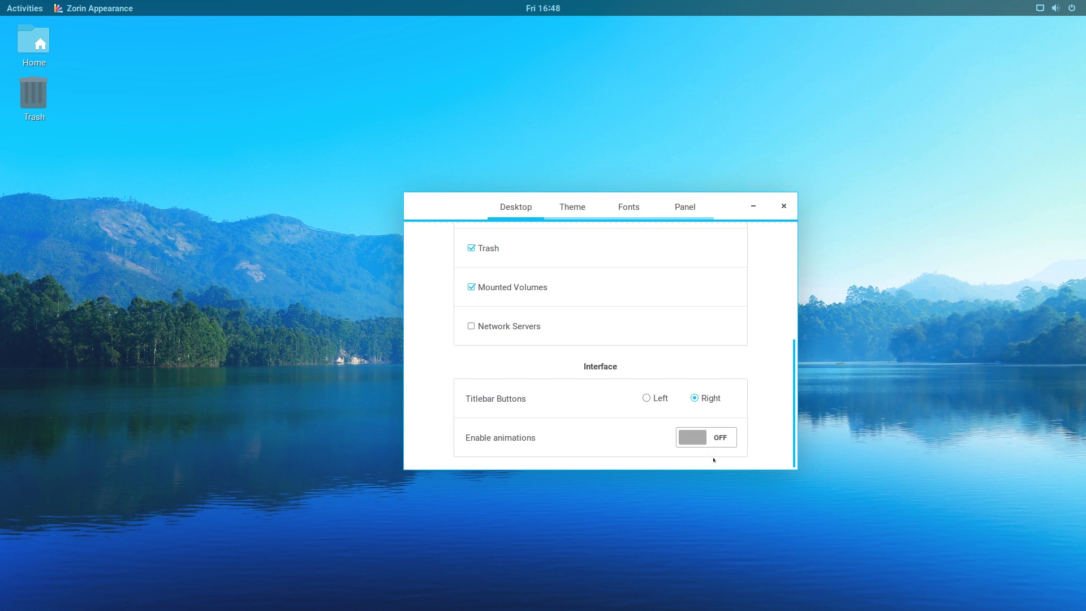
Step: Try light blue, dark blue, dark peach and light purple themes, ending on the light red Zorin theme
{"action": "left_click", "coordinate": [592, 207]}
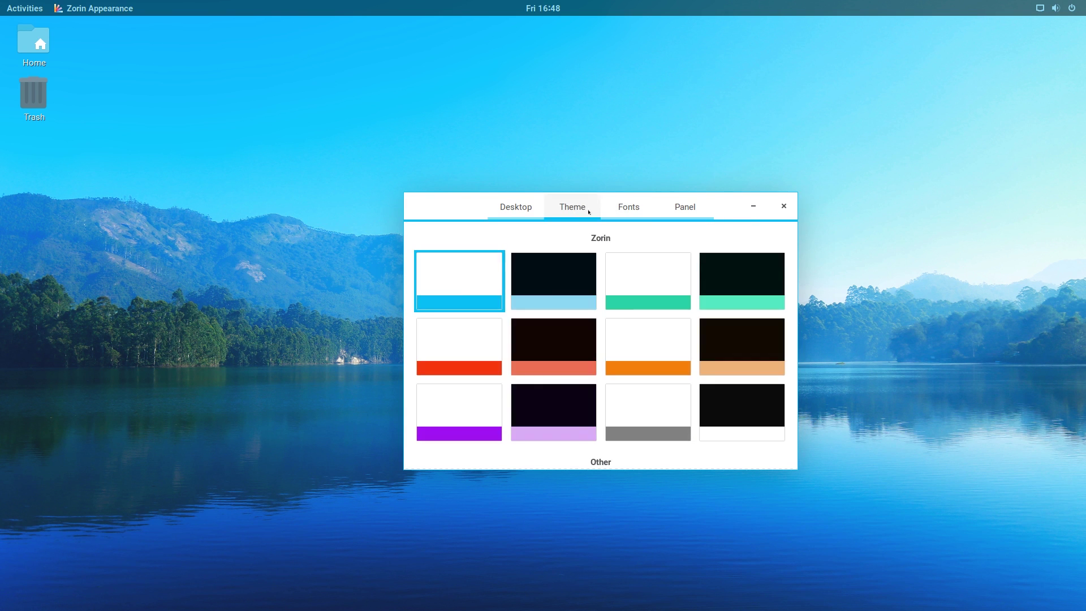
{"action": "scroll", "coordinate": [794, 334], "scroll_direction": "down", "scroll_amount": 5}
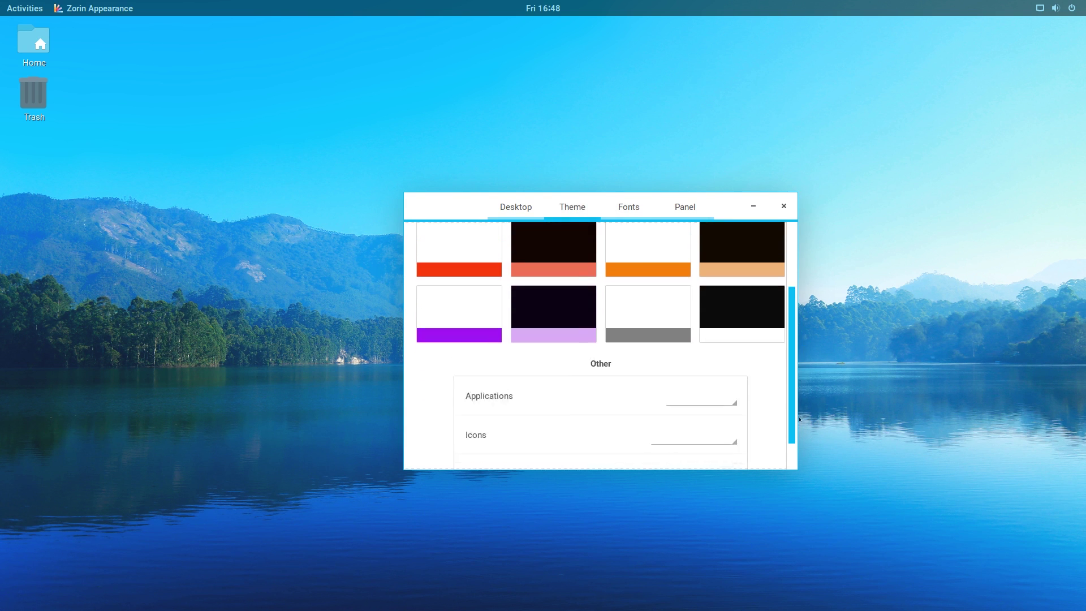
{"action": "scroll", "coordinate": [772, 305], "scroll_direction": "up", "scroll_amount": 5}
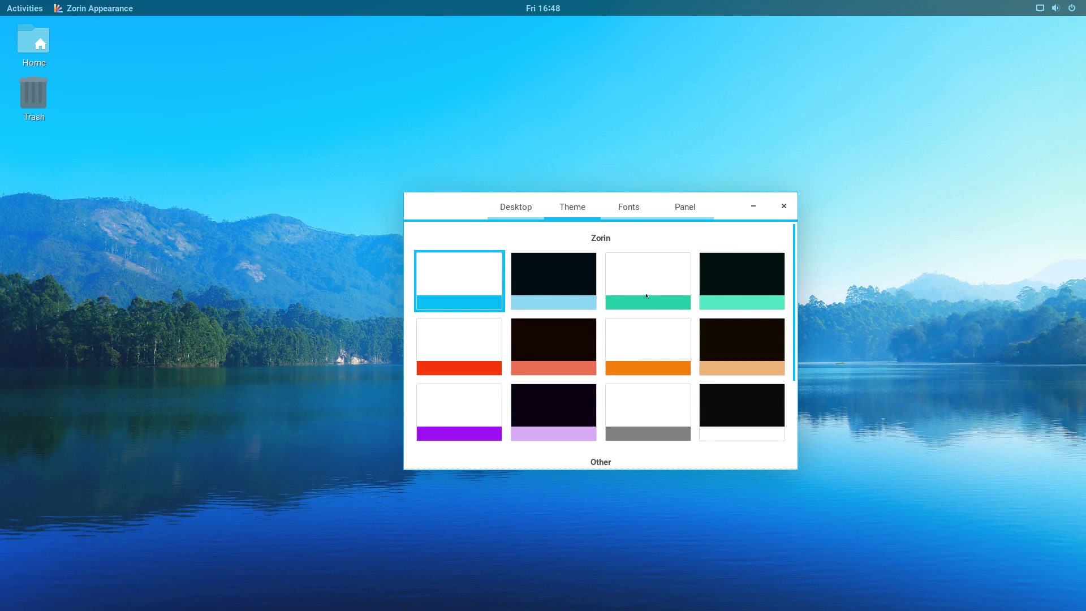
{"action": "left_click", "coordinate": [521, 256]}
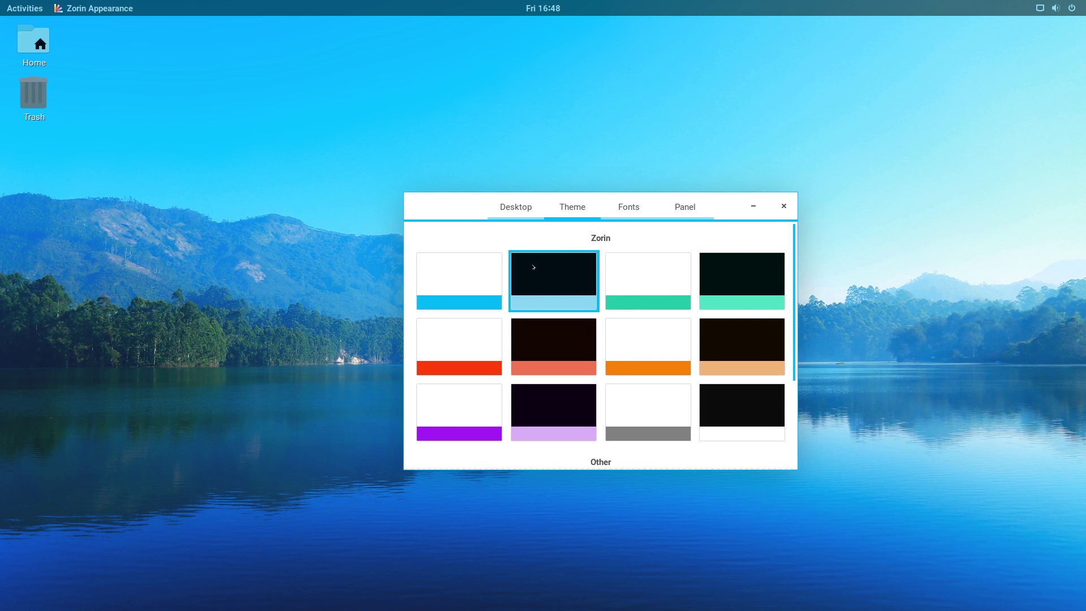
{"action": "left_click", "coordinate": [503, 252]}
{"action": "key", "text": "Right"}
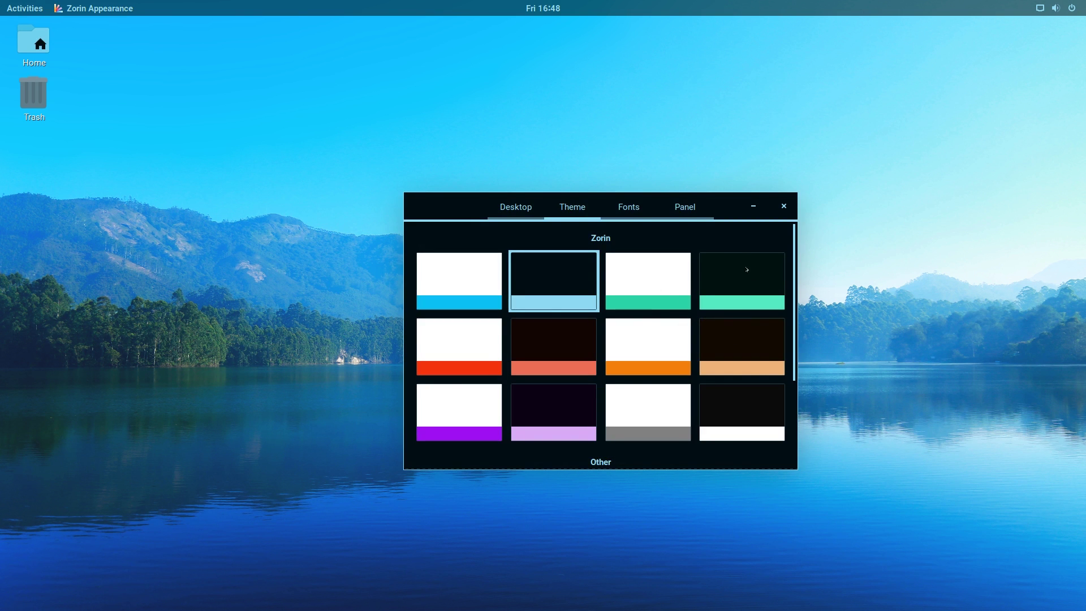
{"action": "key", "text": "Down"}
{"action": "key", "text": "Left"}
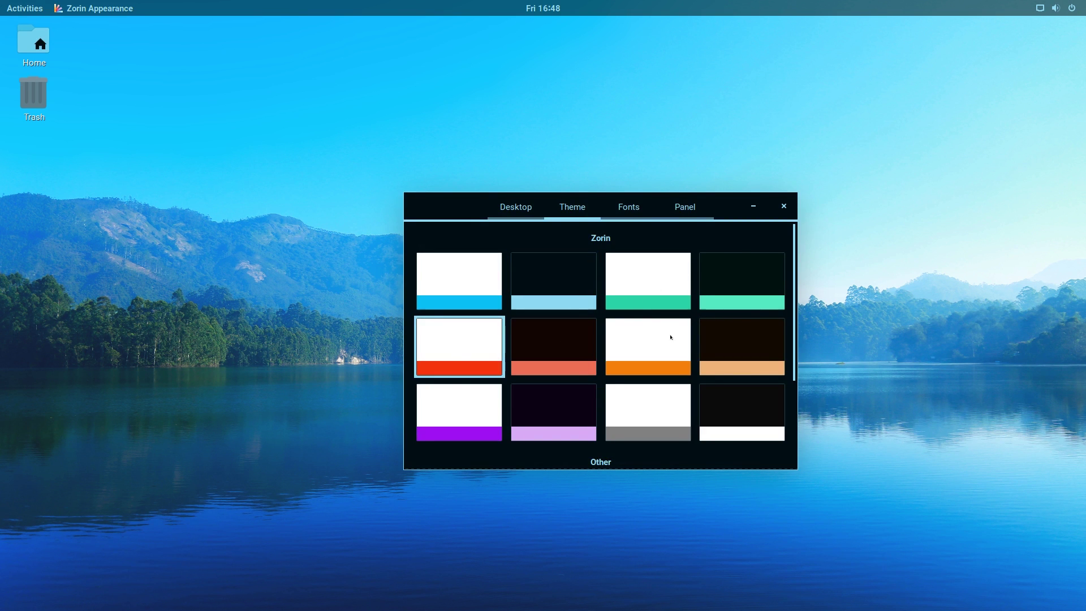
{"action": "key", "text": "Right"}
{"action": "key", "text": "Right"}
{"action": "key", "text": "Right"}
{"action": "left_click", "coordinate": [463, 415]}
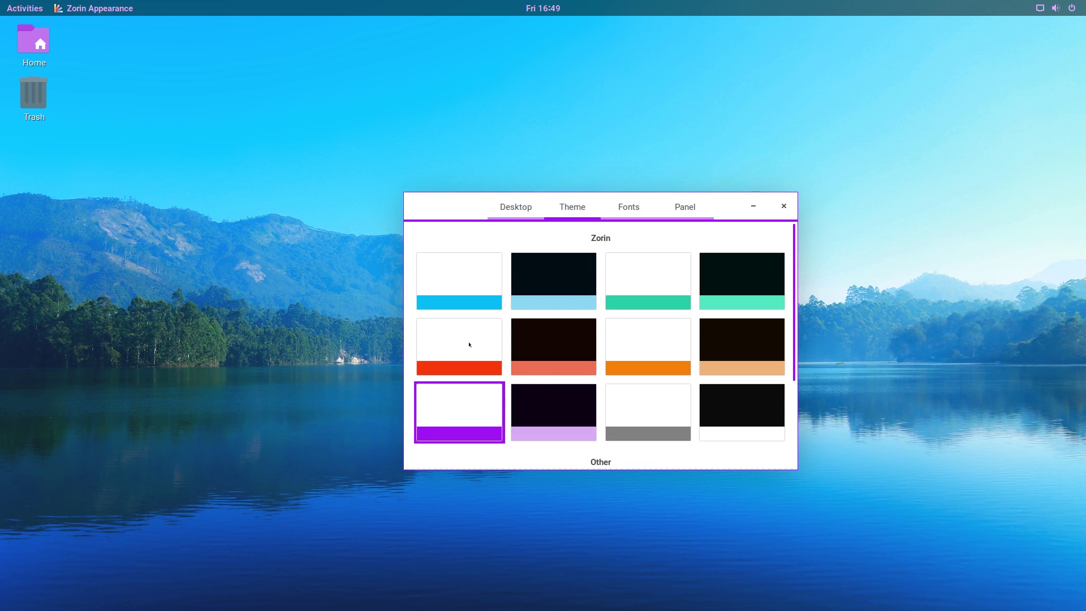
{"action": "key", "text": "Up"}
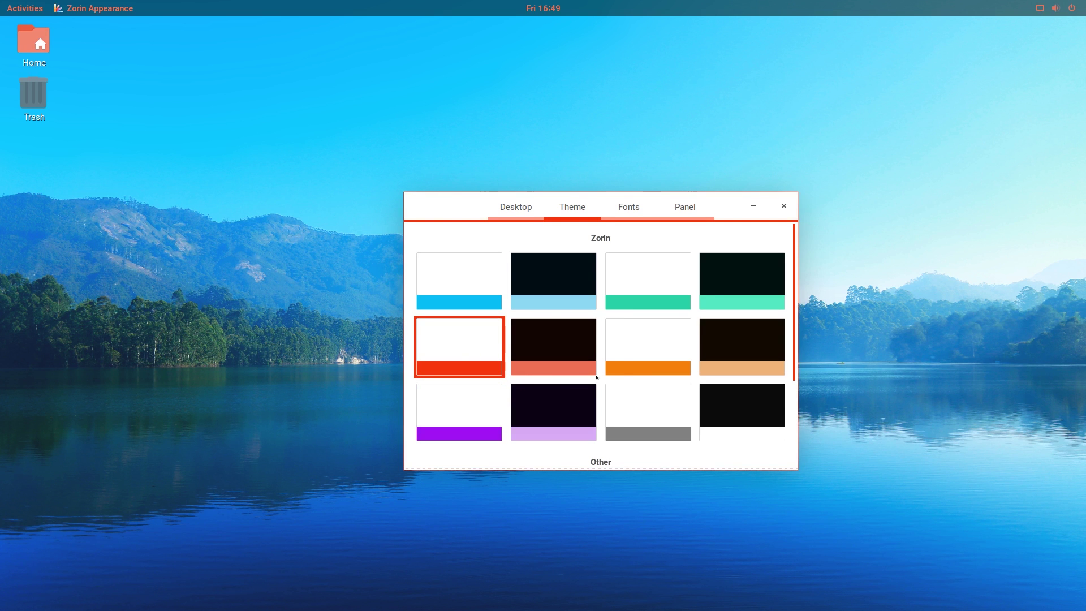
{"action": "scroll", "coordinate": [608, 377], "scroll_direction": "down", "scroll_amount": 3}
Step: Browse the icon theme list and close it without changing the icon theme
{"action": "left_click", "coordinate": [708, 401]}
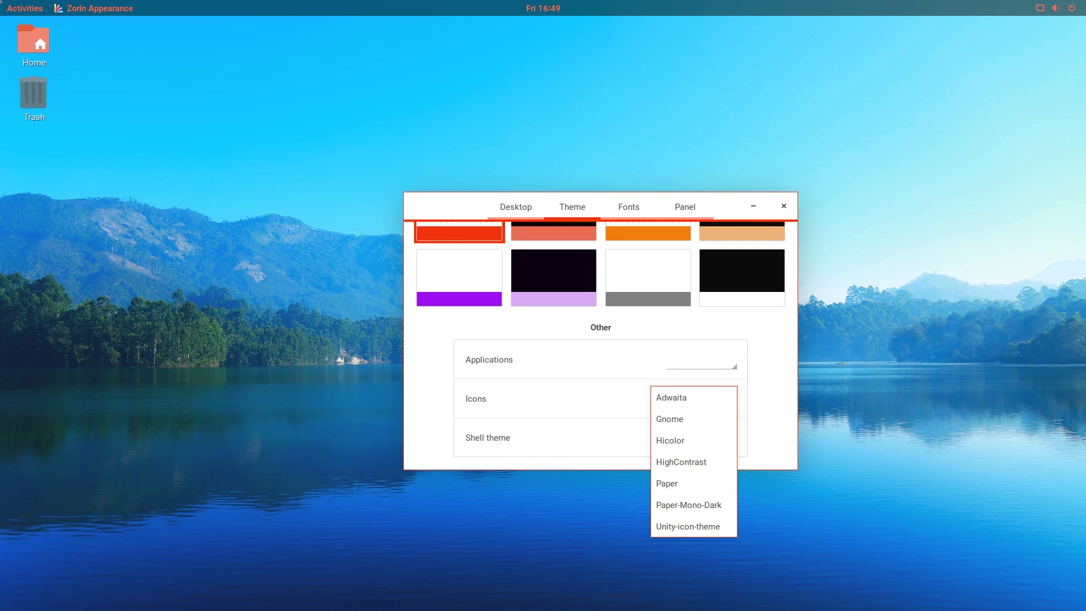
{"action": "left_click", "coordinate": [1, 1]}
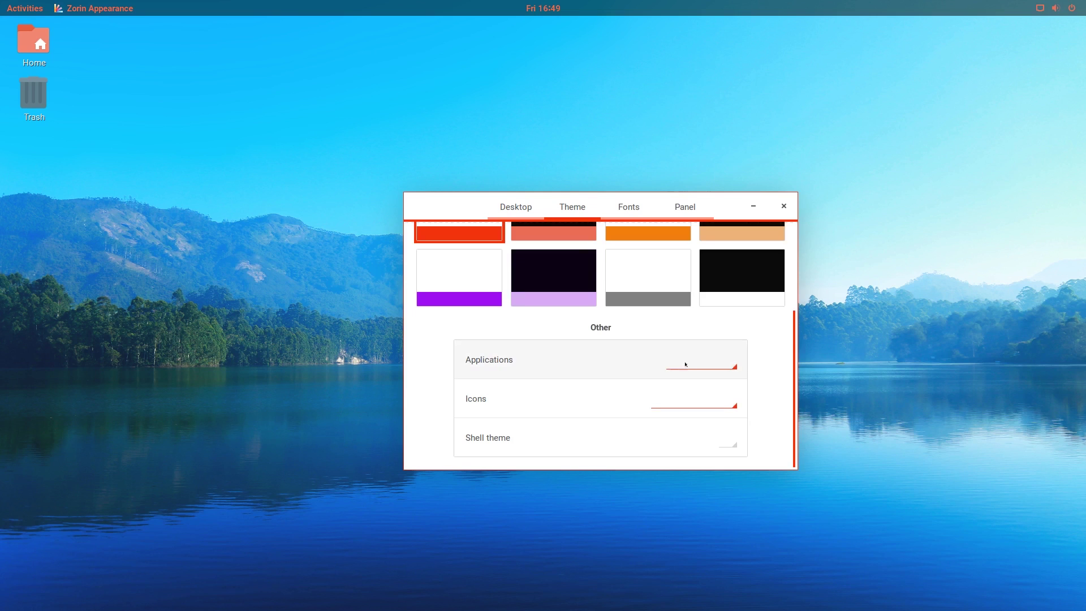
{"action": "left_click", "coordinate": [694, 405]}
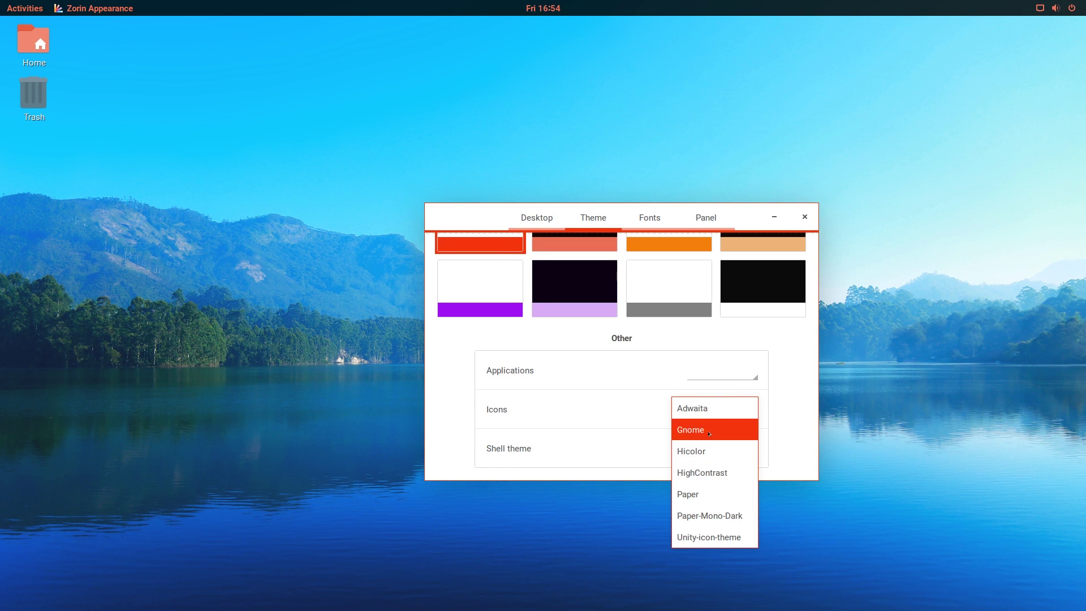
{"action": "left_click", "coordinate": [795, 379]}
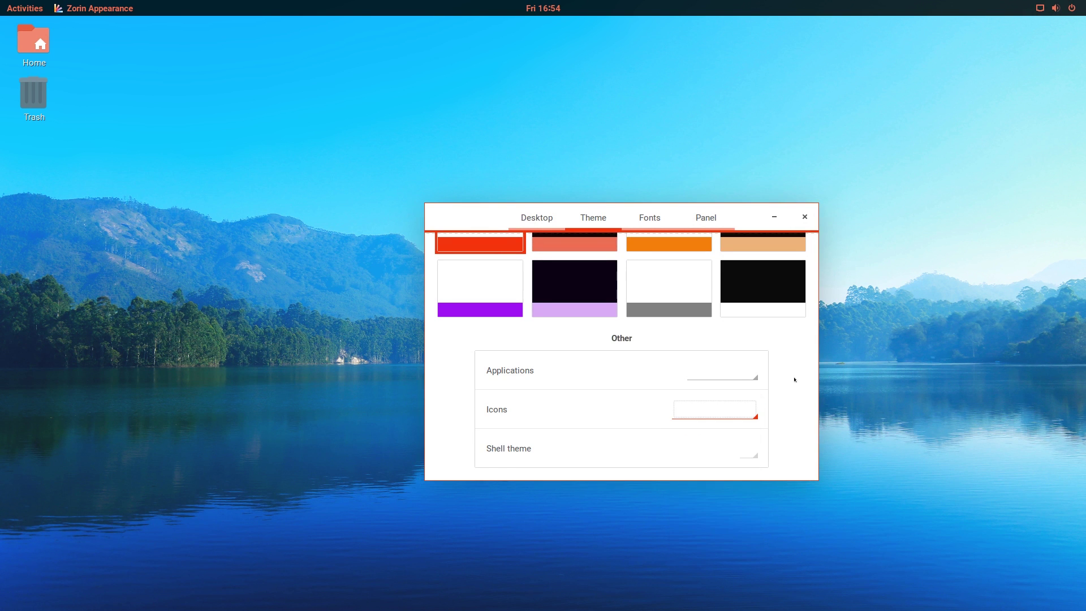
Step: Try the Adwaita and HighContrast application themes, settling on Adwaita
{"action": "left_click", "coordinate": [710, 375]}
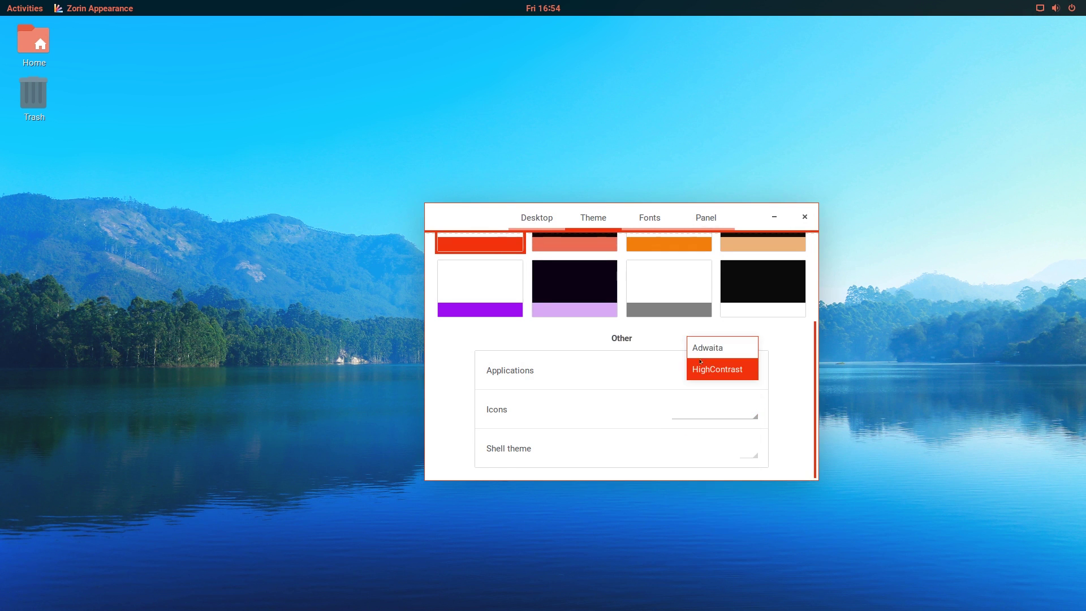
{"action": "left_click", "coordinate": [706, 347]}
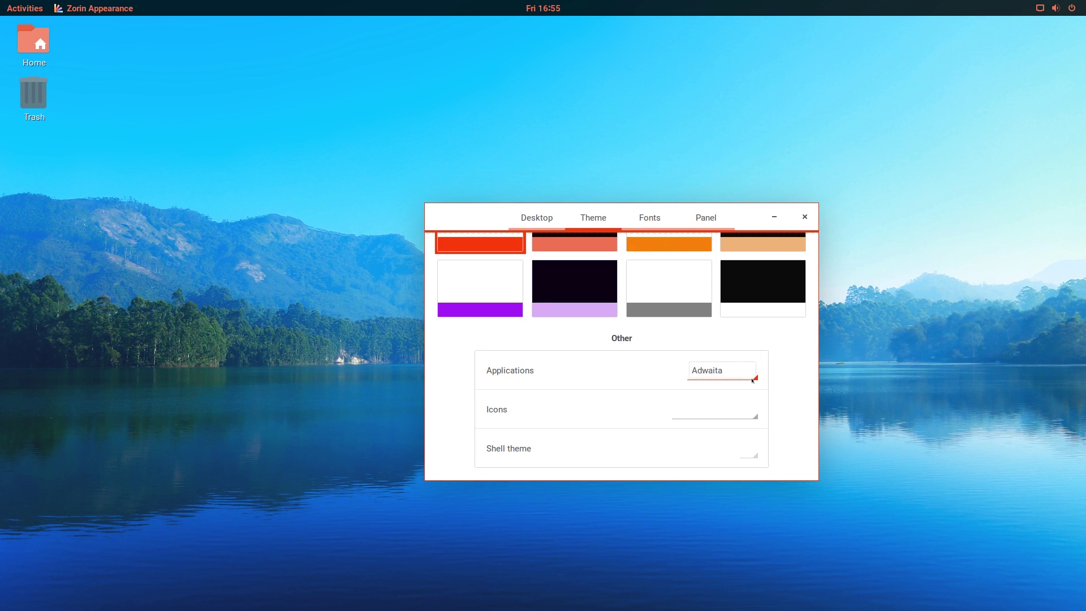
{"action": "left_click", "coordinate": [759, 455]}
{"action": "left_click", "coordinate": [758, 472]}
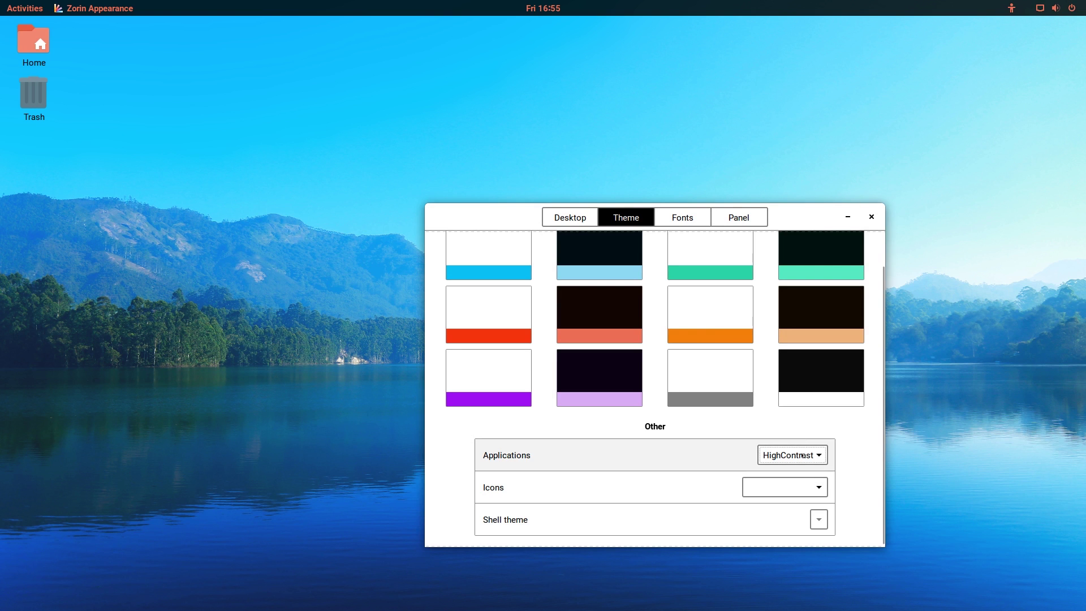
{"action": "left_click", "coordinate": [792, 455]}
{"action": "key", "text": "Return"}
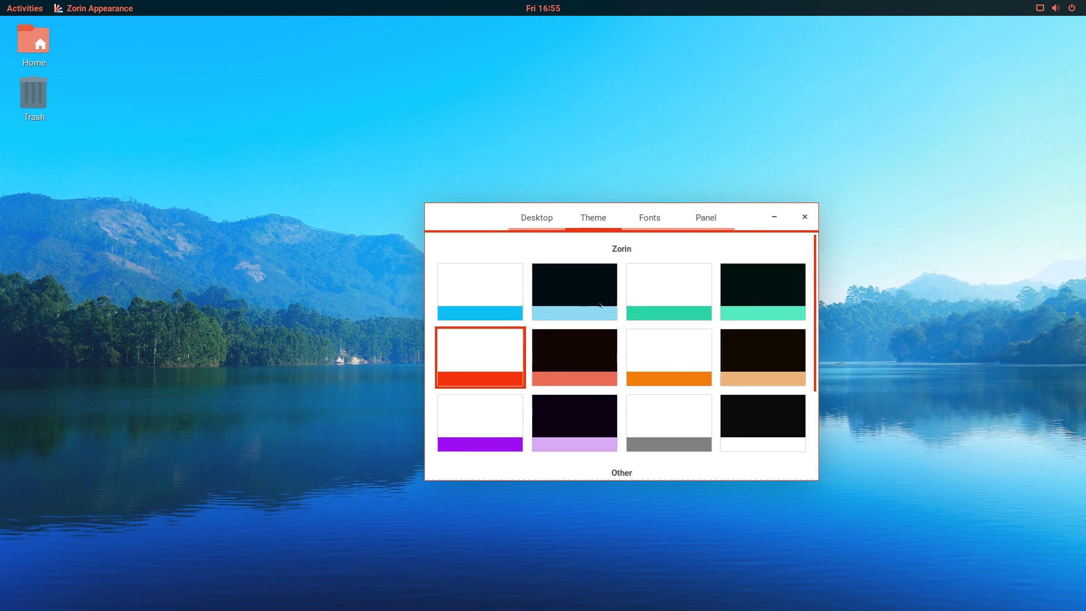
{"action": "scroll", "coordinate": [671, 252], "scroll_direction": "down", "scroll_amount": 3}
Step: Look over the Fonts tab, then move the panel to the bottom and back to the top
{"action": "left_click", "coordinate": [651, 217]}
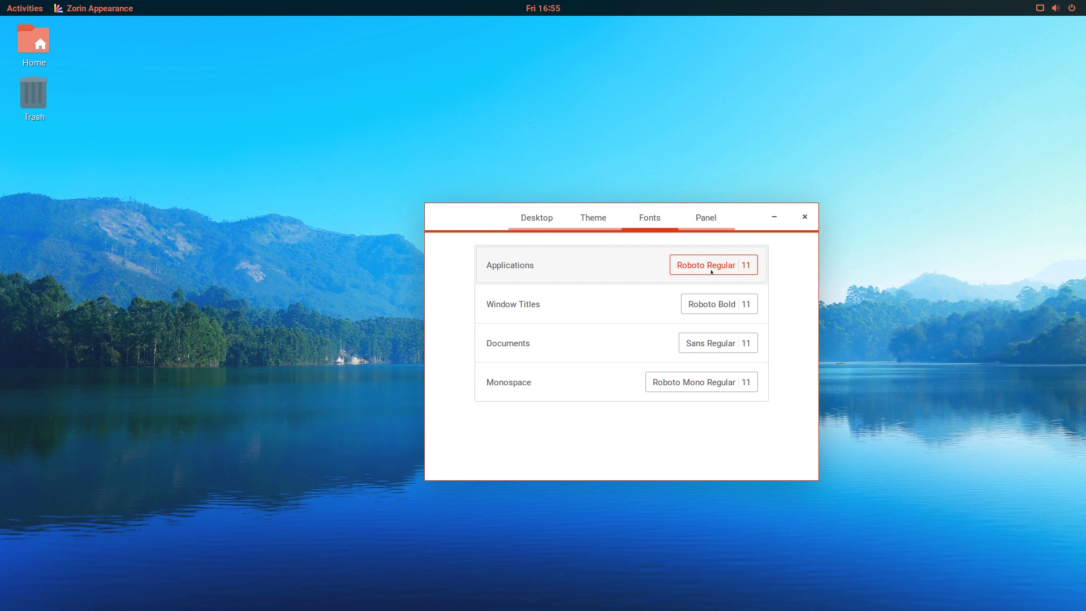
{"action": "left_click", "coordinate": [709, 221]}
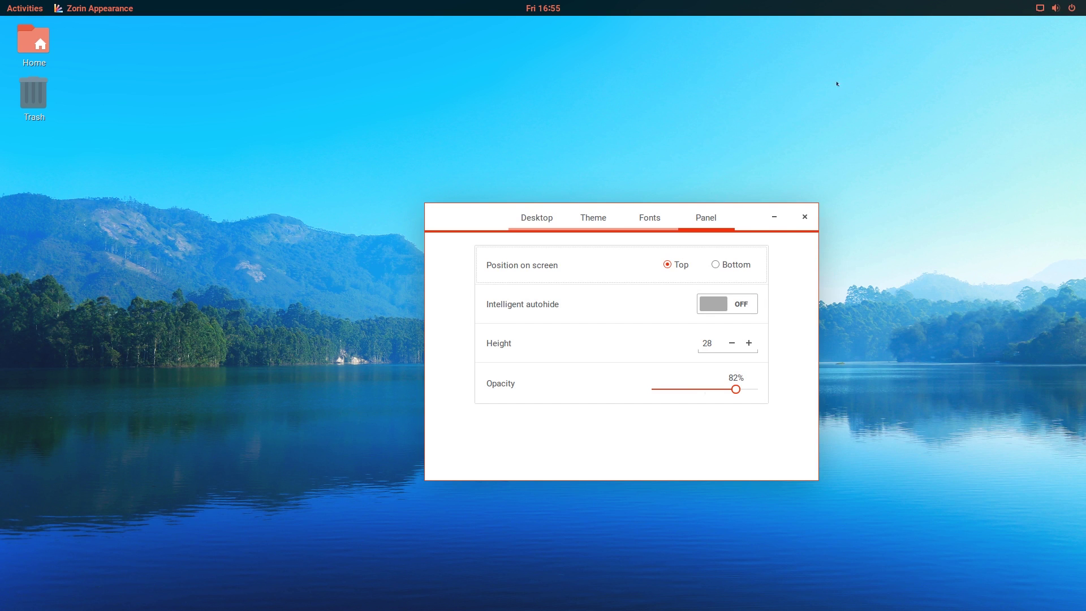
{"action": "left_click", "coordinate": [715, 265]}
{"action": "left_click", "coordinate": [668, 264]}
Step: Toggle intelligent autohide on then off, lower panel opacity to 50%, and close Zorin Appearance
{"action": "left_click", "coordinate": [727, 304]}
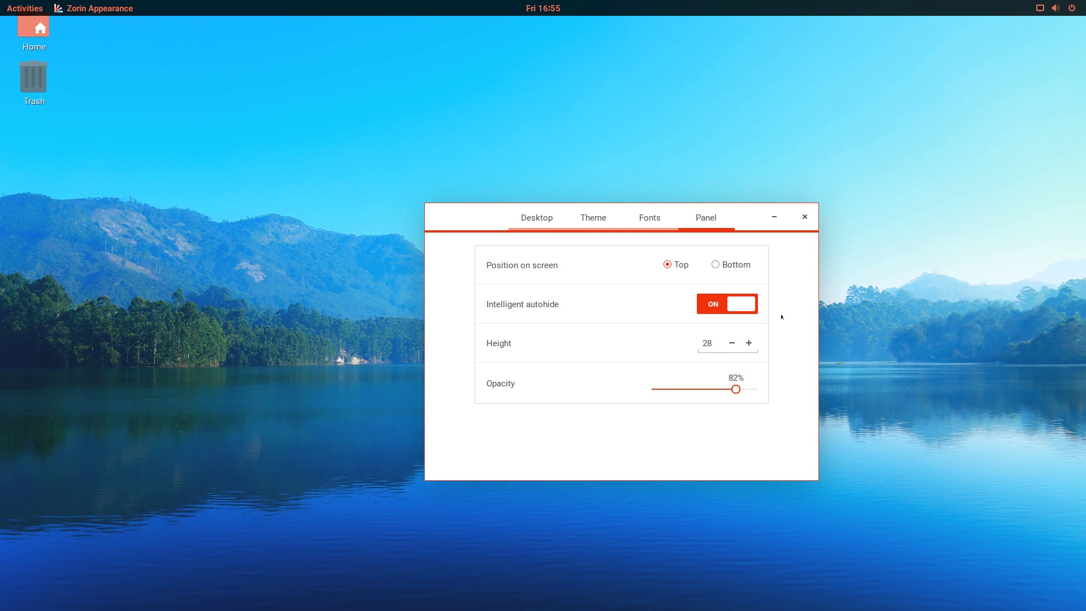
{"action": "left_click", "coordinate": [738, 310]}
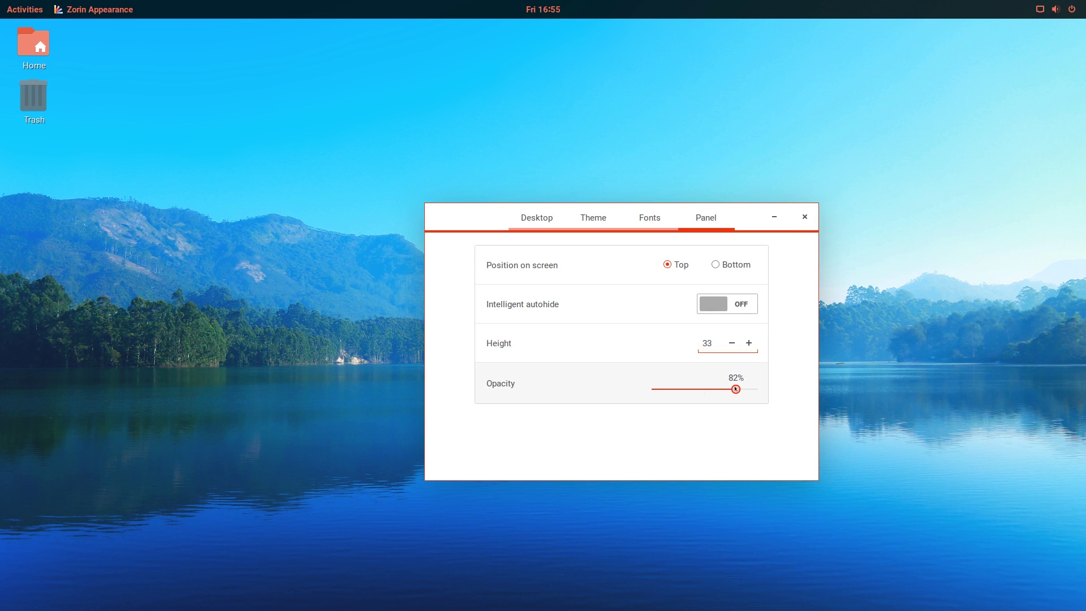
{"action": "left_click_drag", "start_coordinate": [736, 389], "coordinate": [706, 397]}
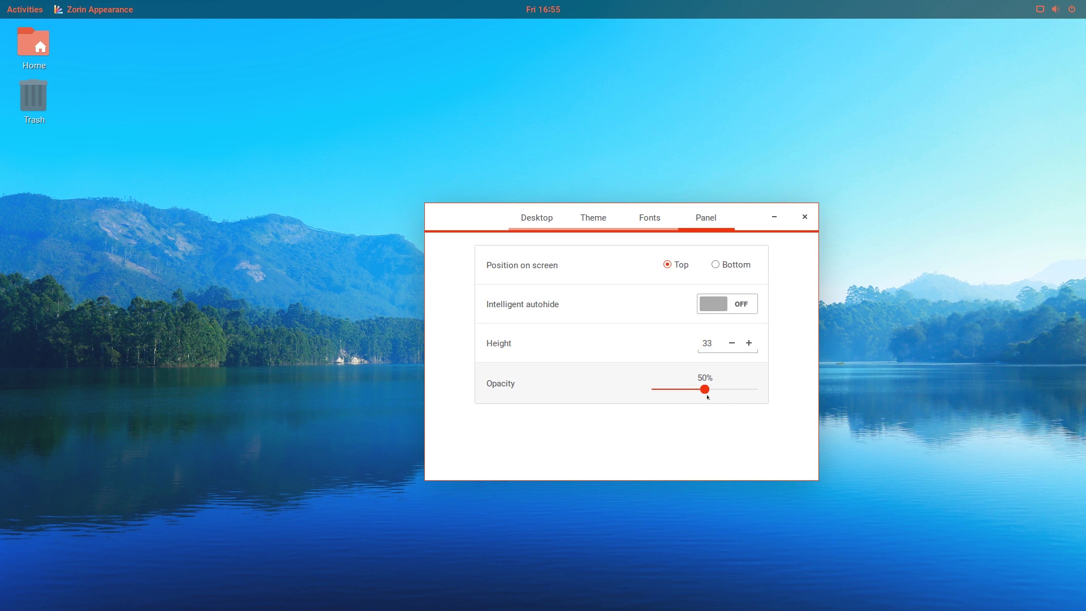
{"action": "key", "text": "alt+F4"}
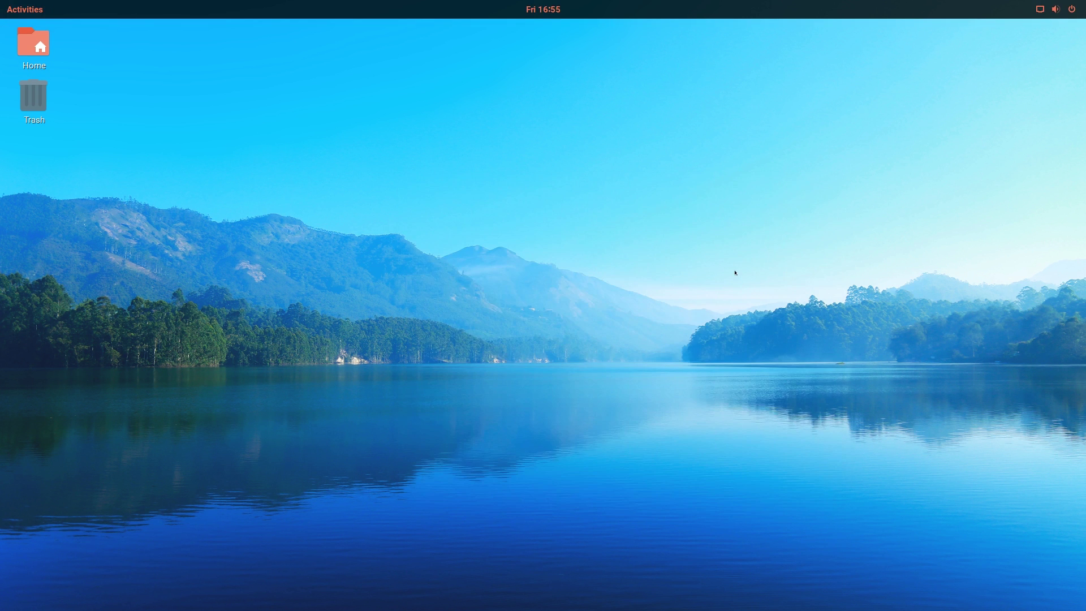
Step: Apply the mountain-lake image as the desktop wallpaper from Change Background, then close the settings
{"action": "right_click", "coordinate": [498, 174]}
{"action": "left_click", "coordinate": [556, 374]}
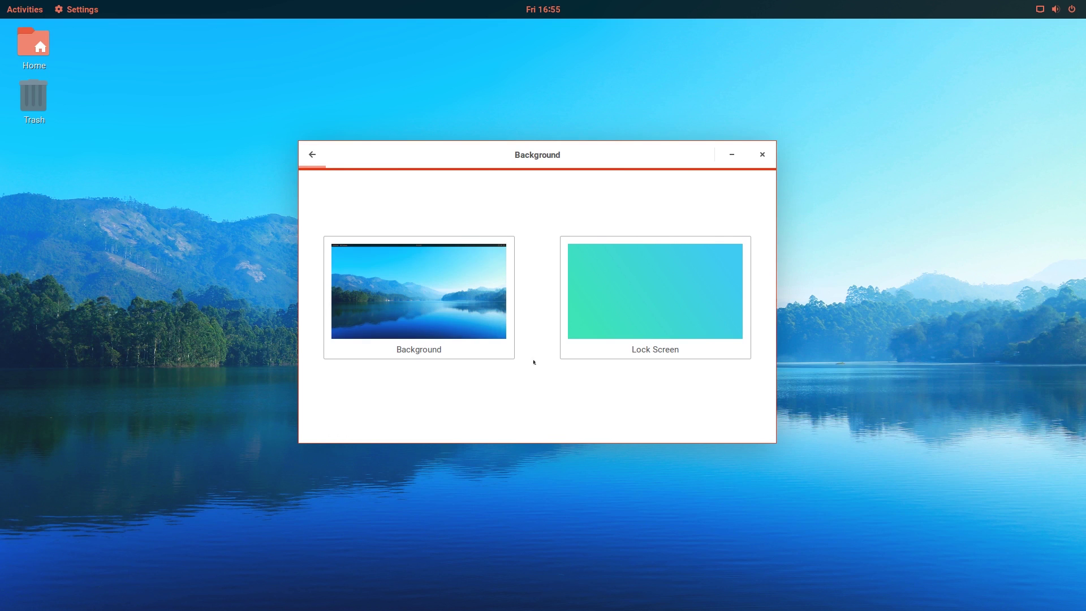
{"action": "left_click", "coordinate": [454, 303]}
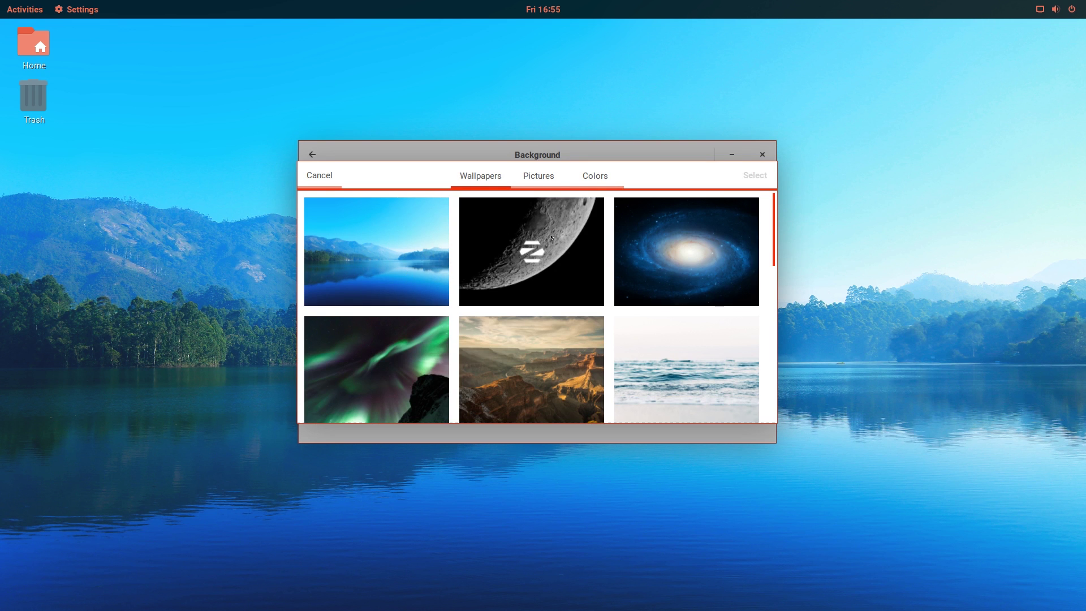
{"action": "scroll", "coordinate": [683, 275], "scroll_direction": "down", "scroll_amount": 5}
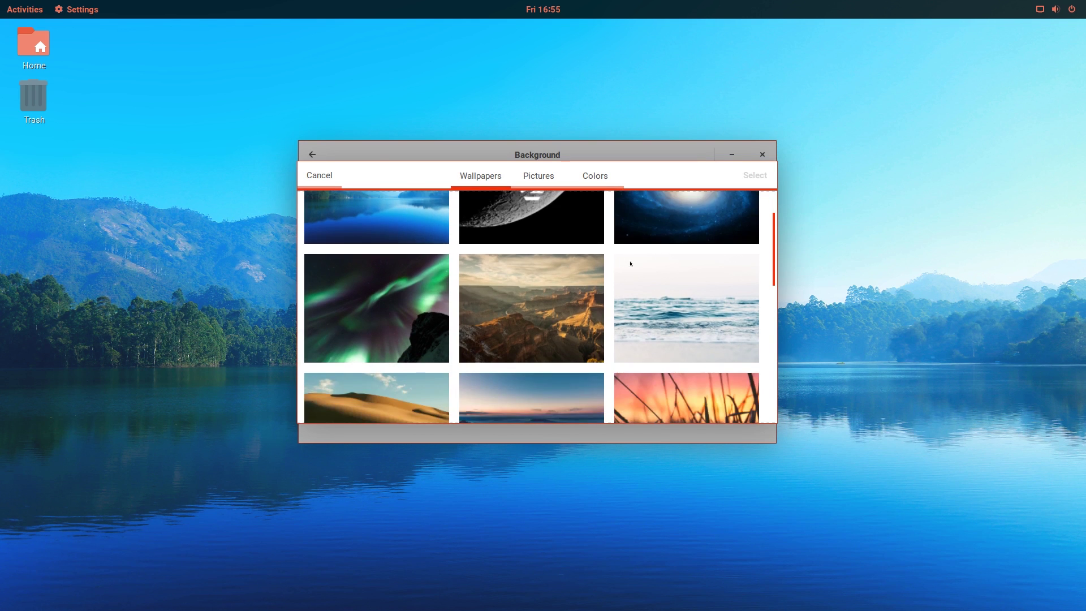
{"action": "scroll", "coordinate": [614, 287], "scroll_direction": "down", "scroll_amount": 8}
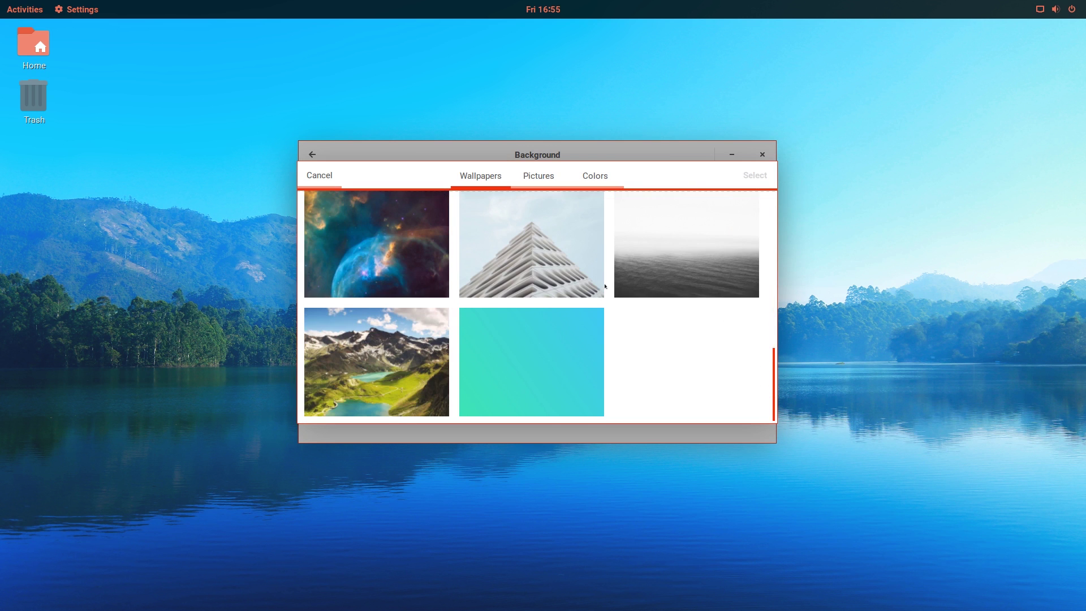
{"action": "left_click", "coordinate": [408, 347]}
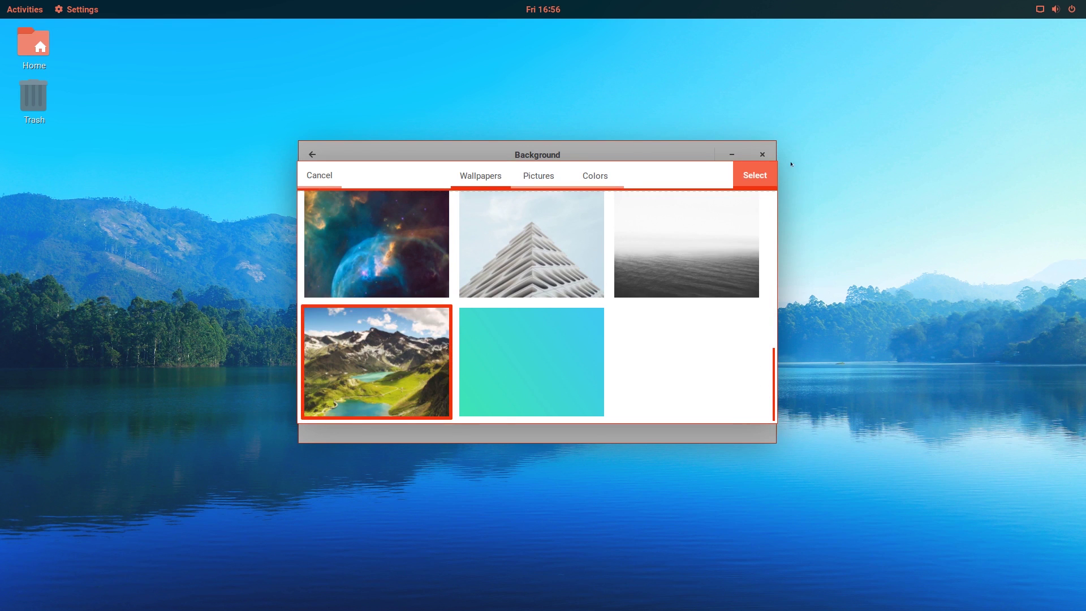
{"action": "left_click", "coordinate": [734, 179]}
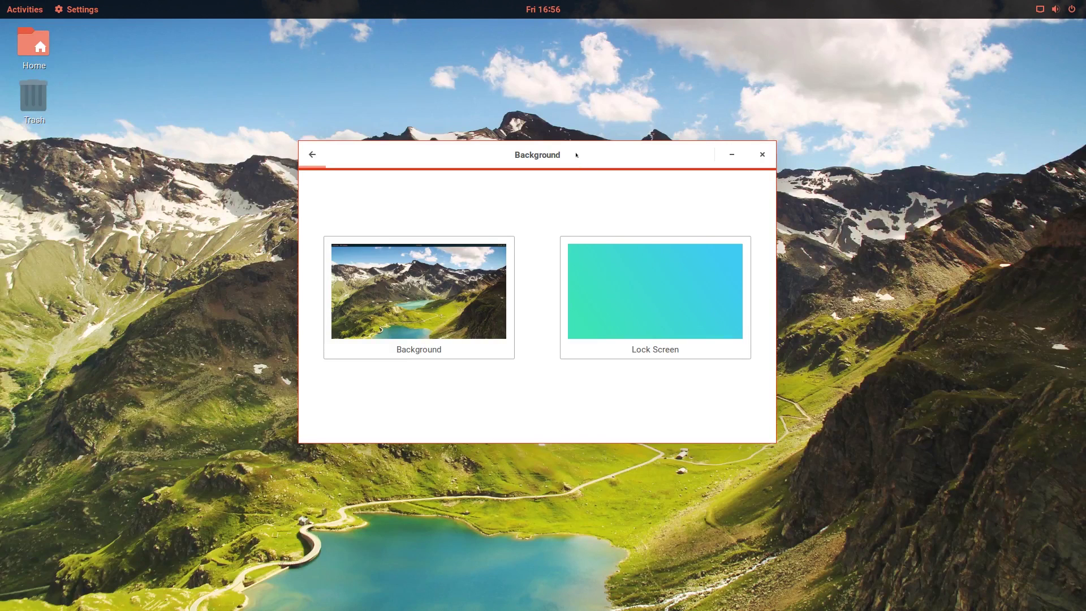
{"action": "mouse_move", "coordinate": [576, 155]}
{"action": "left_mouse_down"}
{"action": "mouse_move", "coordinate": [713, 390]}
{"action": "mouse_move", "coordinate": [561, 157]}
{"action": "mouse_move", "coordinate": [604, 162]}
{"action": "mouse_move", "coordinate": [558, 161]}
{"action": "left_mouse_up"}
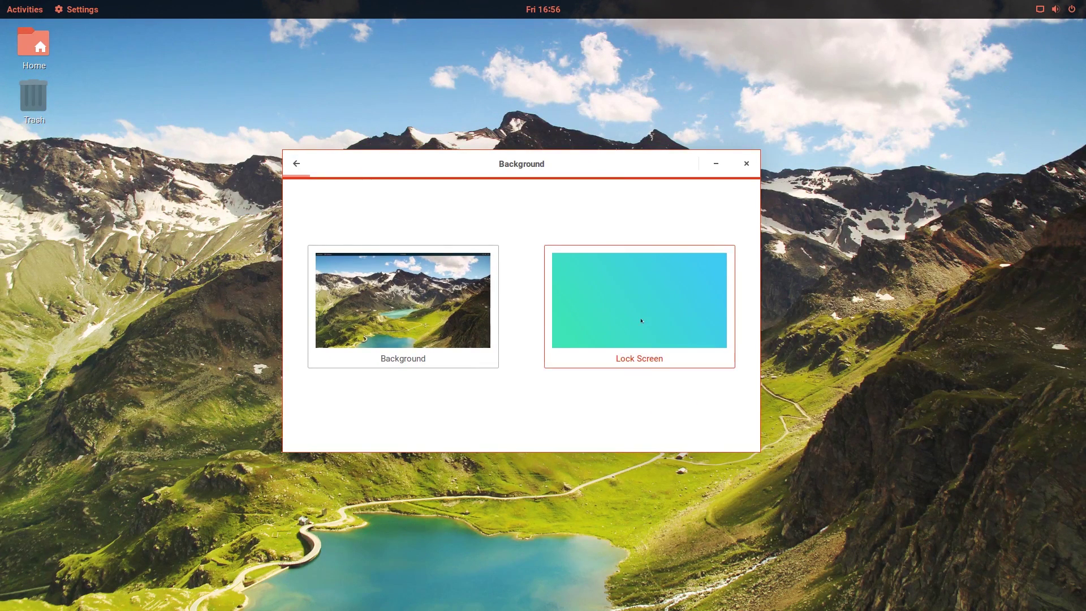
{"action": "left_click", "coordinate": [747, 164]}
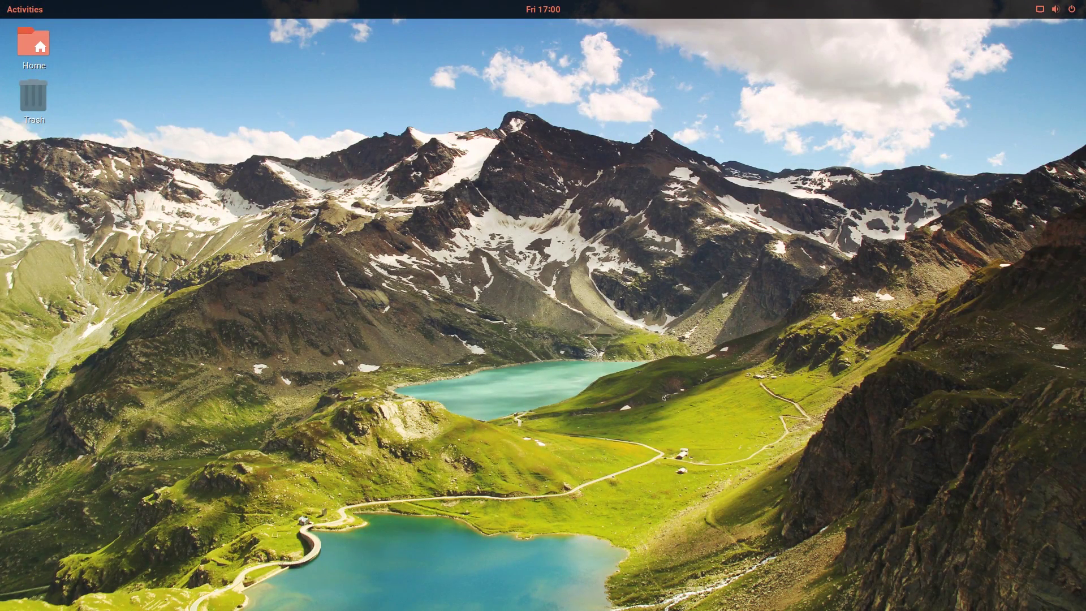
Step: Switch to System Monitor with Alt+Tab and minimise it
{"action": "key", "text": "alt+Tab"}
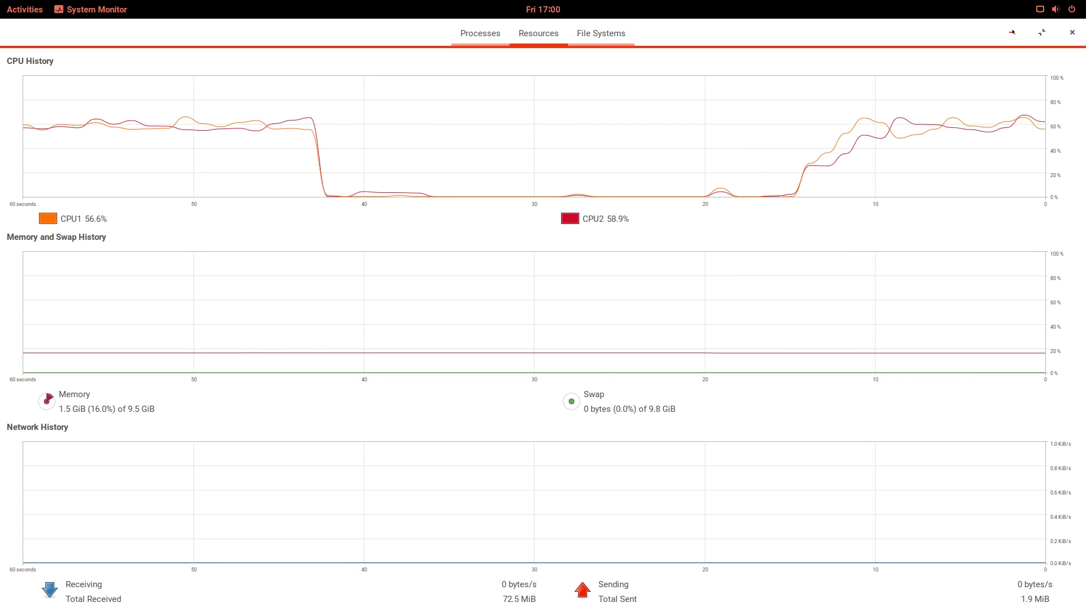
{"action": "left_click", "coordinate": [1012, 33]}
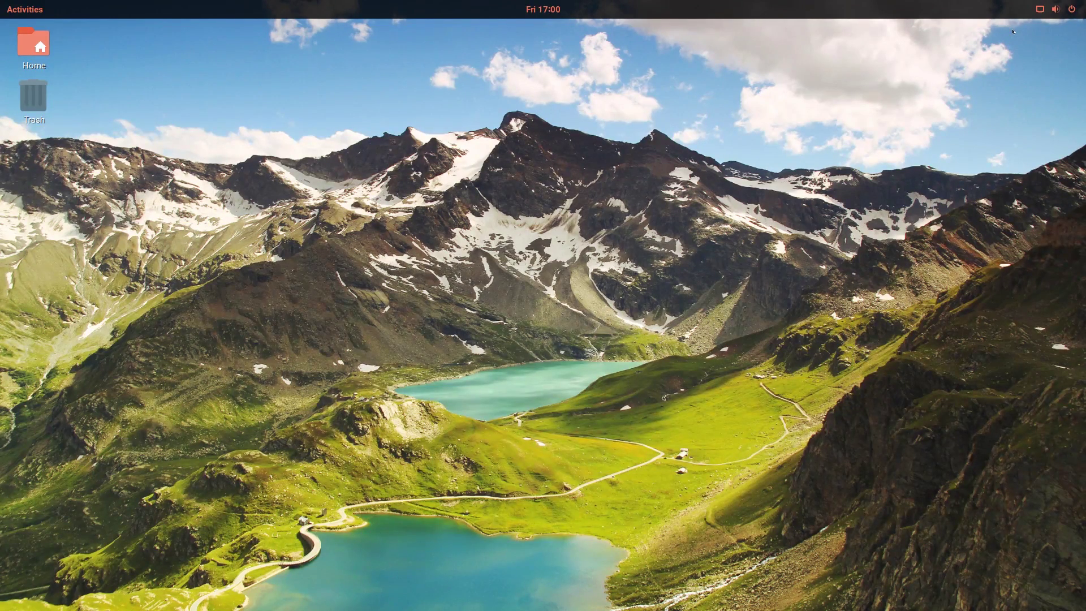
Step: Search 'zorin' to launch Zorin Appearance, scroll its Desktop settings, then close it
{"action": "left_click", "coordinate": [31, 3]}
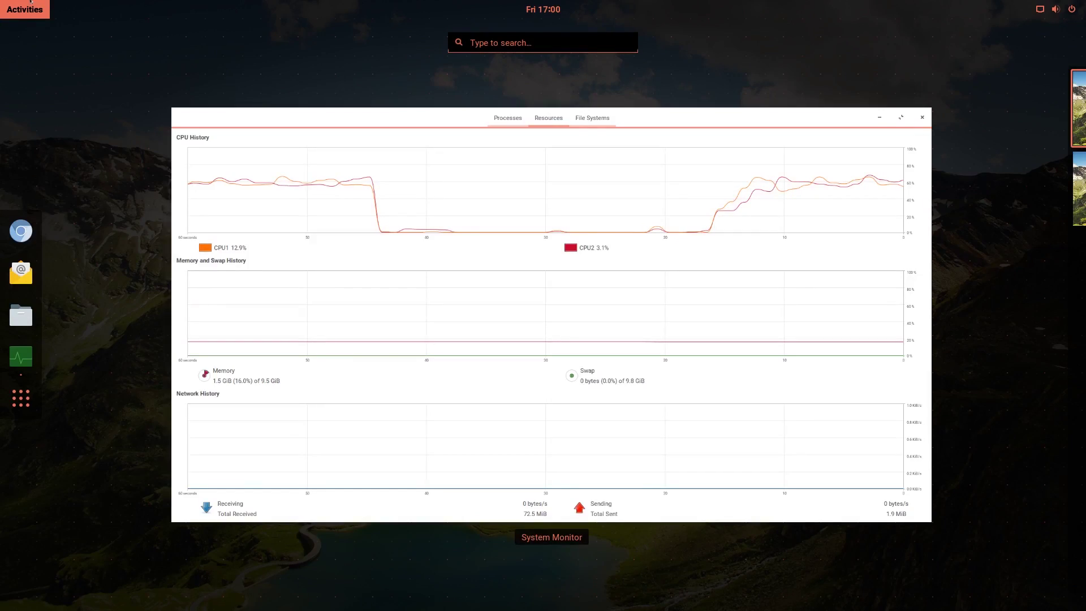
{"action": "type", "text": "zi"}
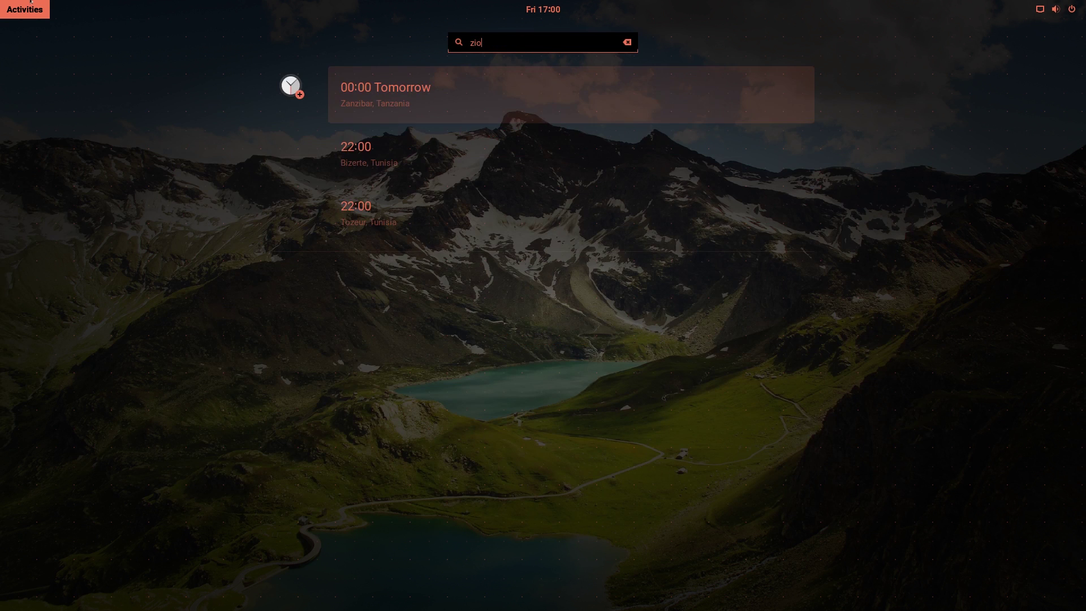
{"action": "key", "text": "BackSpace"}
{"action": "type", "text": "orin"}
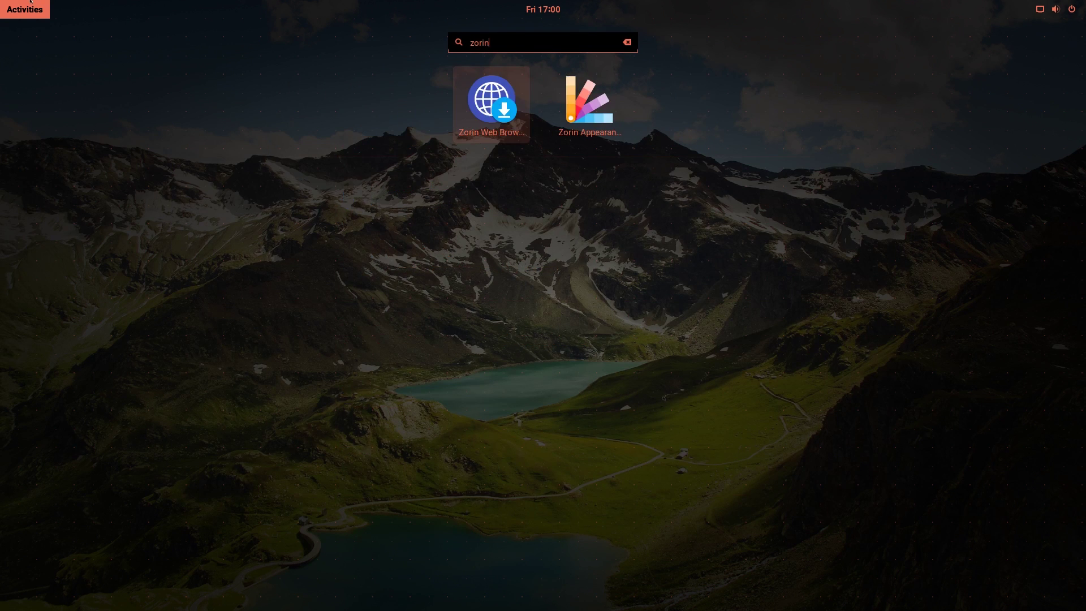
{"action": "left_click", "coordinate": [586, 101]}
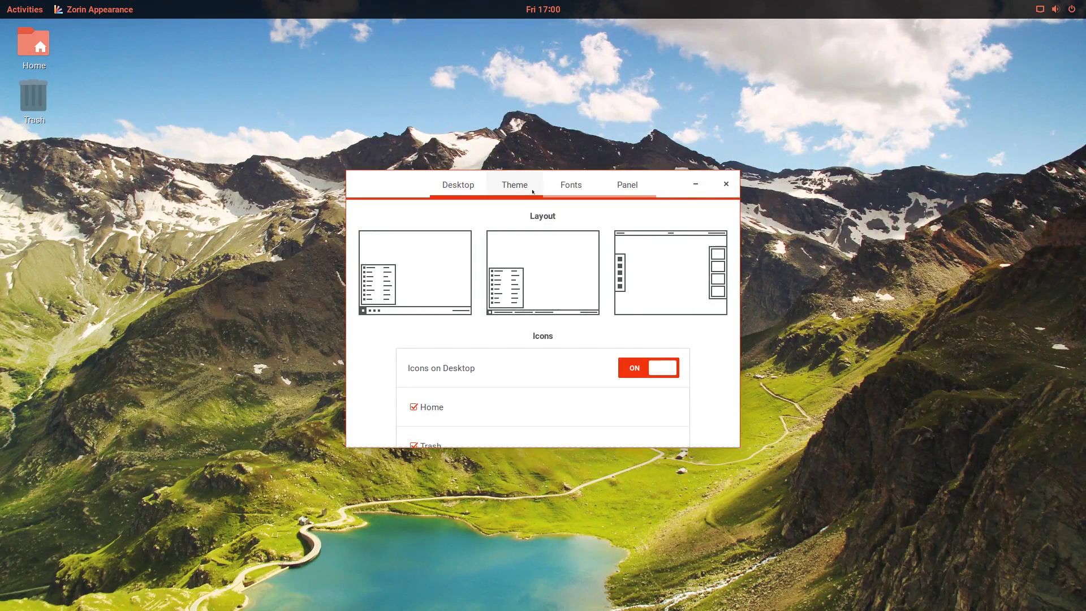
{"action": "scroll", "coordinate": [572, 243], "scroll_direction": "down", "scroll_amount": 5}
{"action": "scroll", "coordinate": [587, 271], "scroll_direction": "up", "scroll_amount": 4}
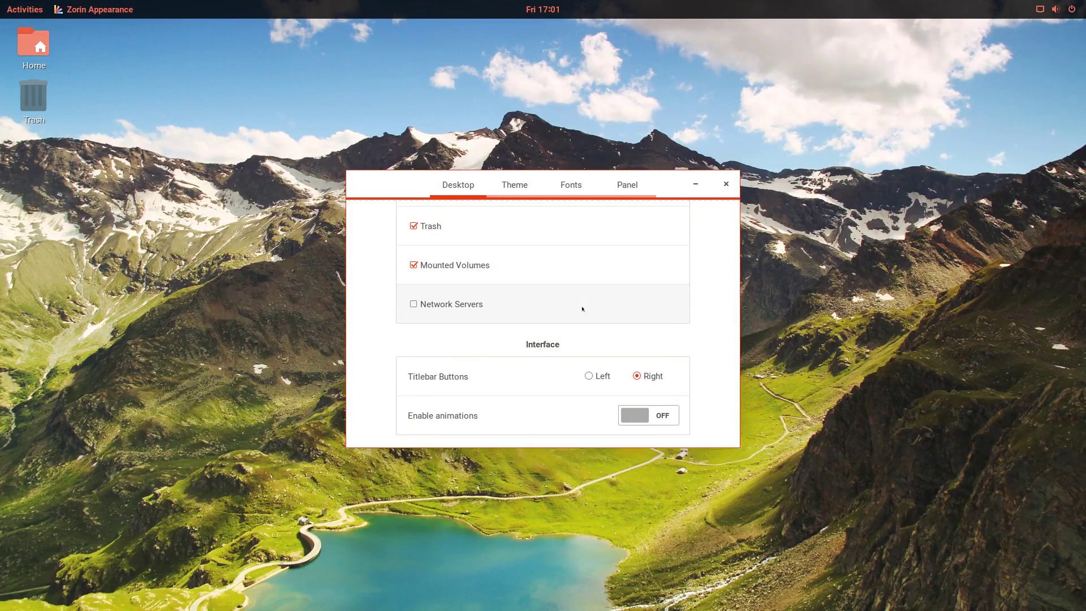
{"action": "left_click", "coordinate": [727, 184]}
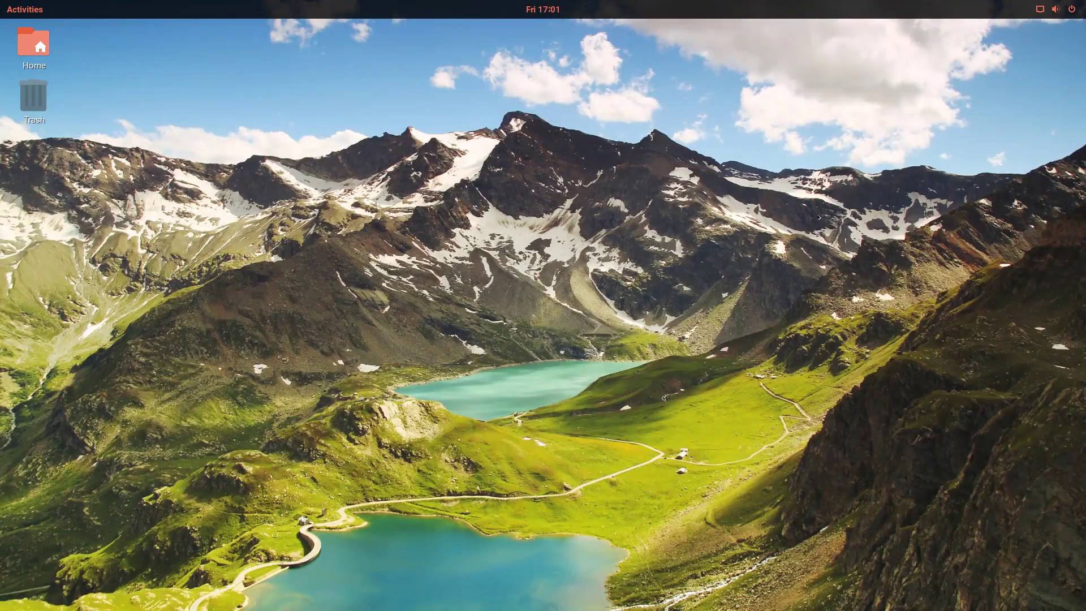